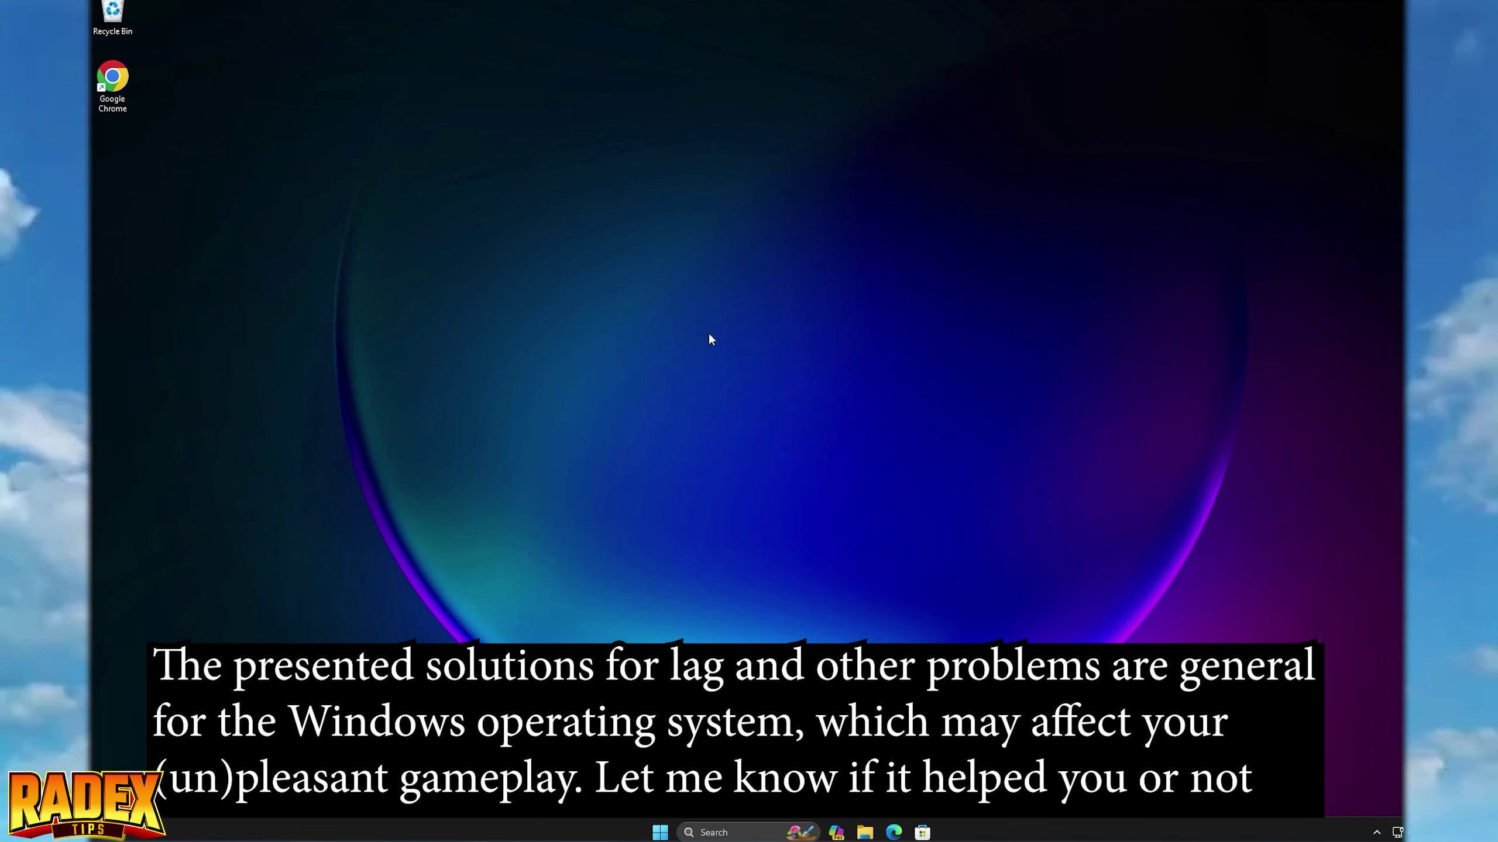
Open Control Panel and show all its items as large icons
click(724, 833)
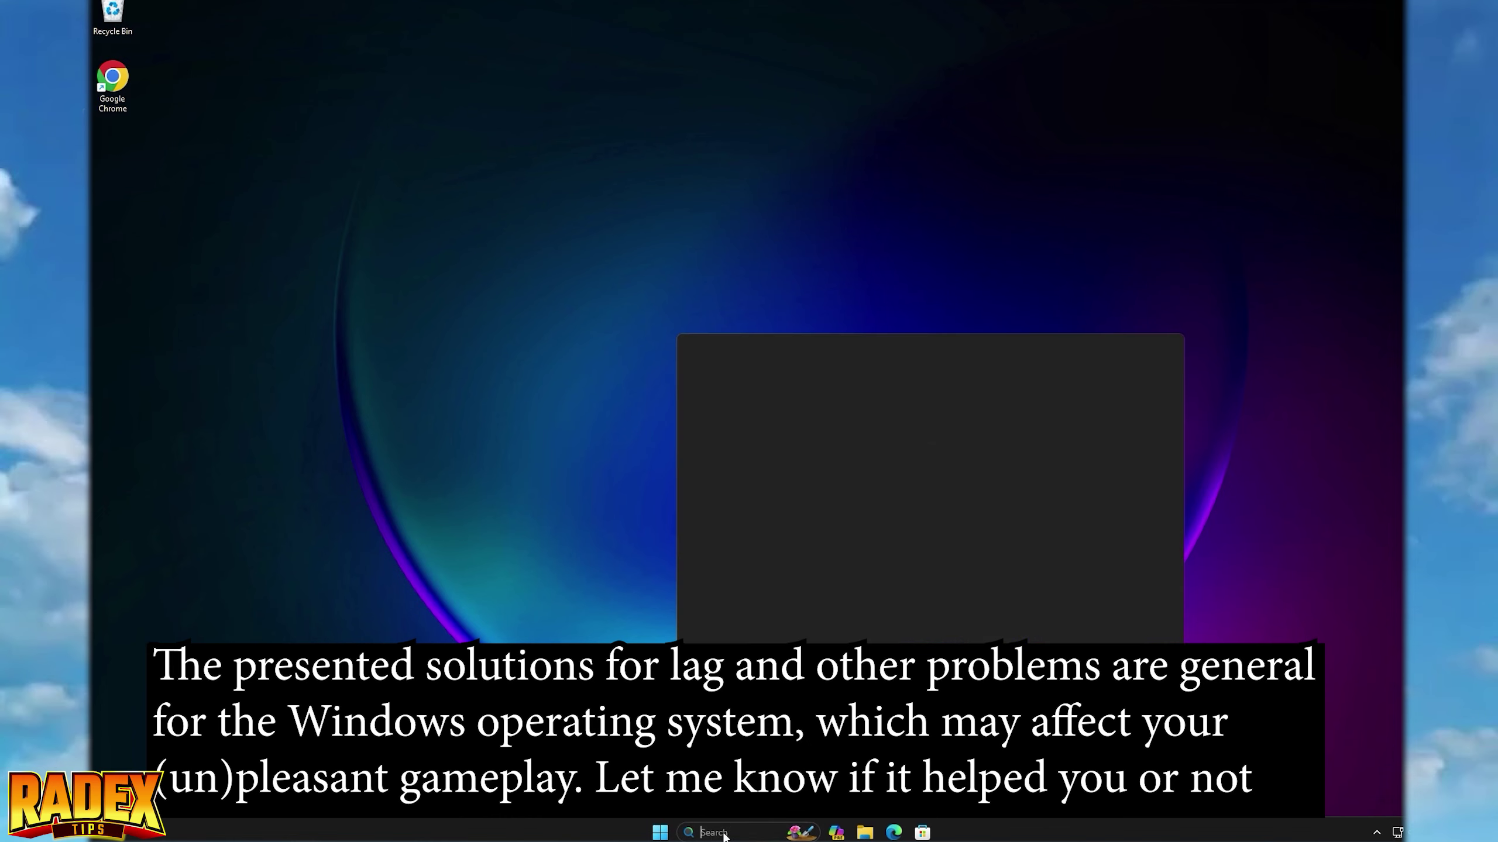
text(control panel)
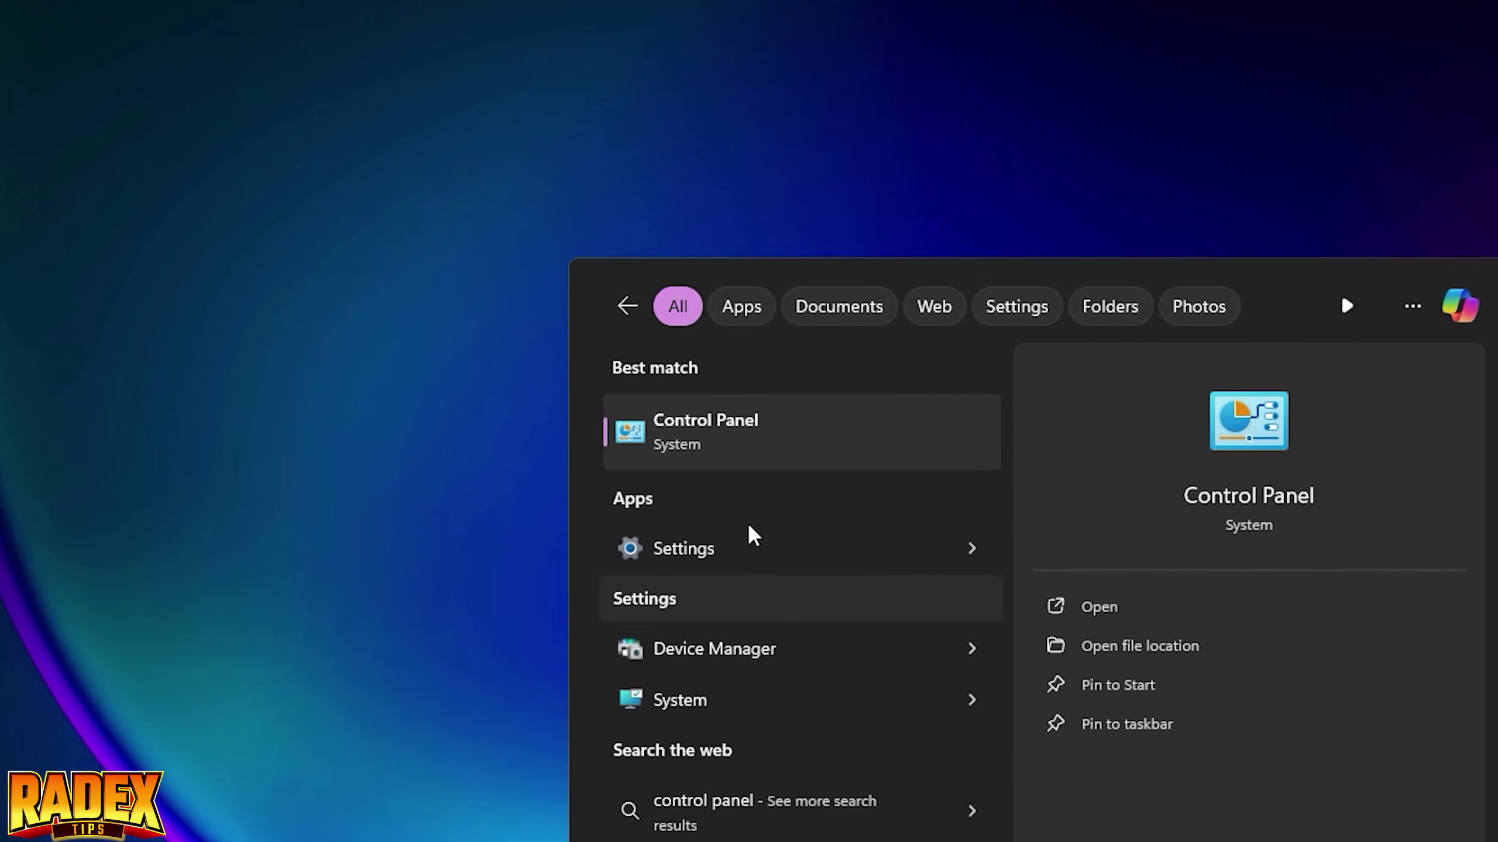
click(693, 434)
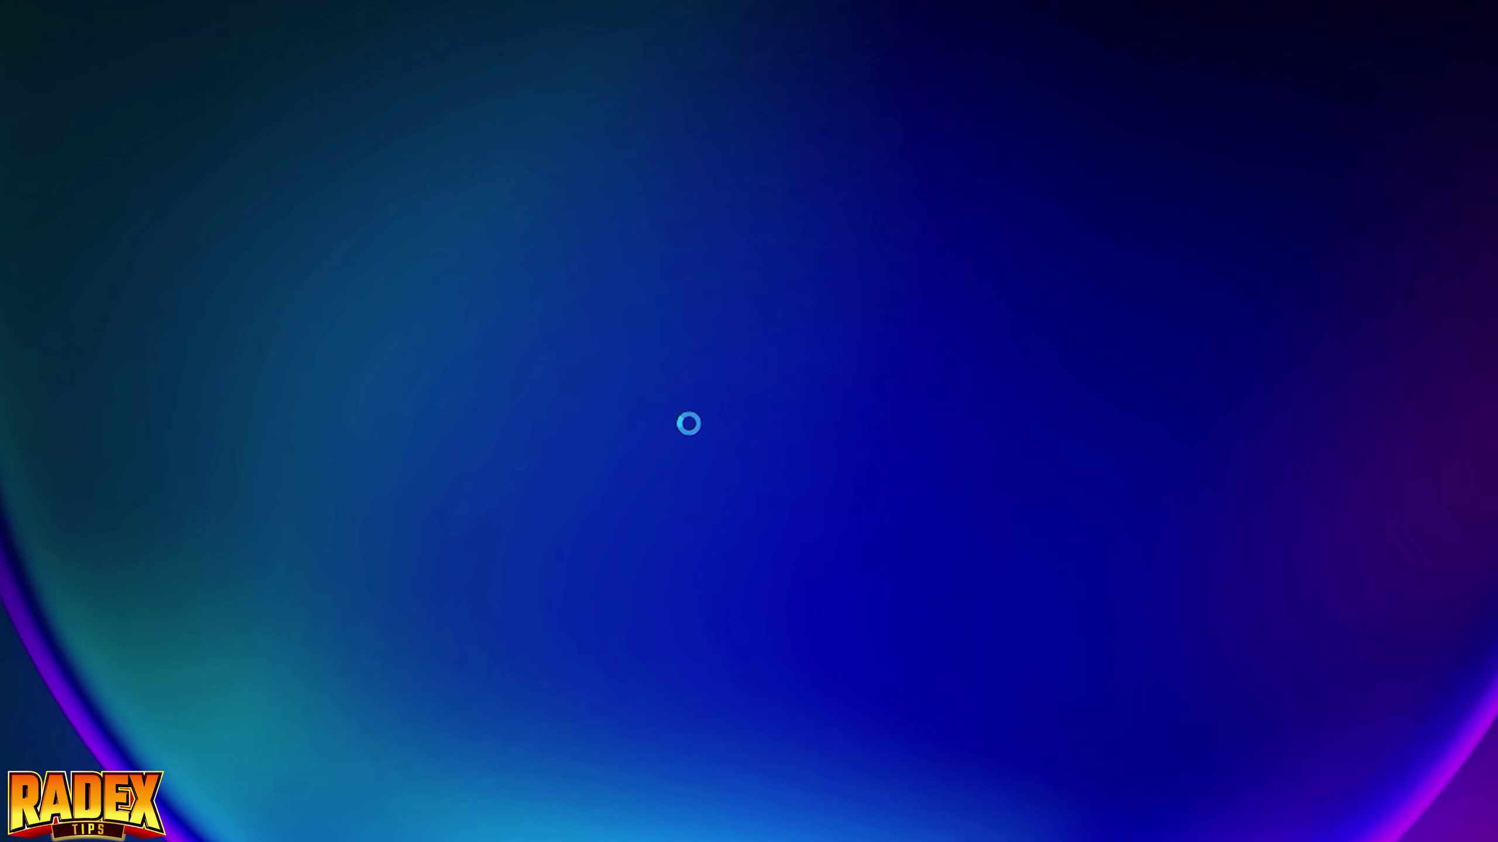
click(1077, 32)
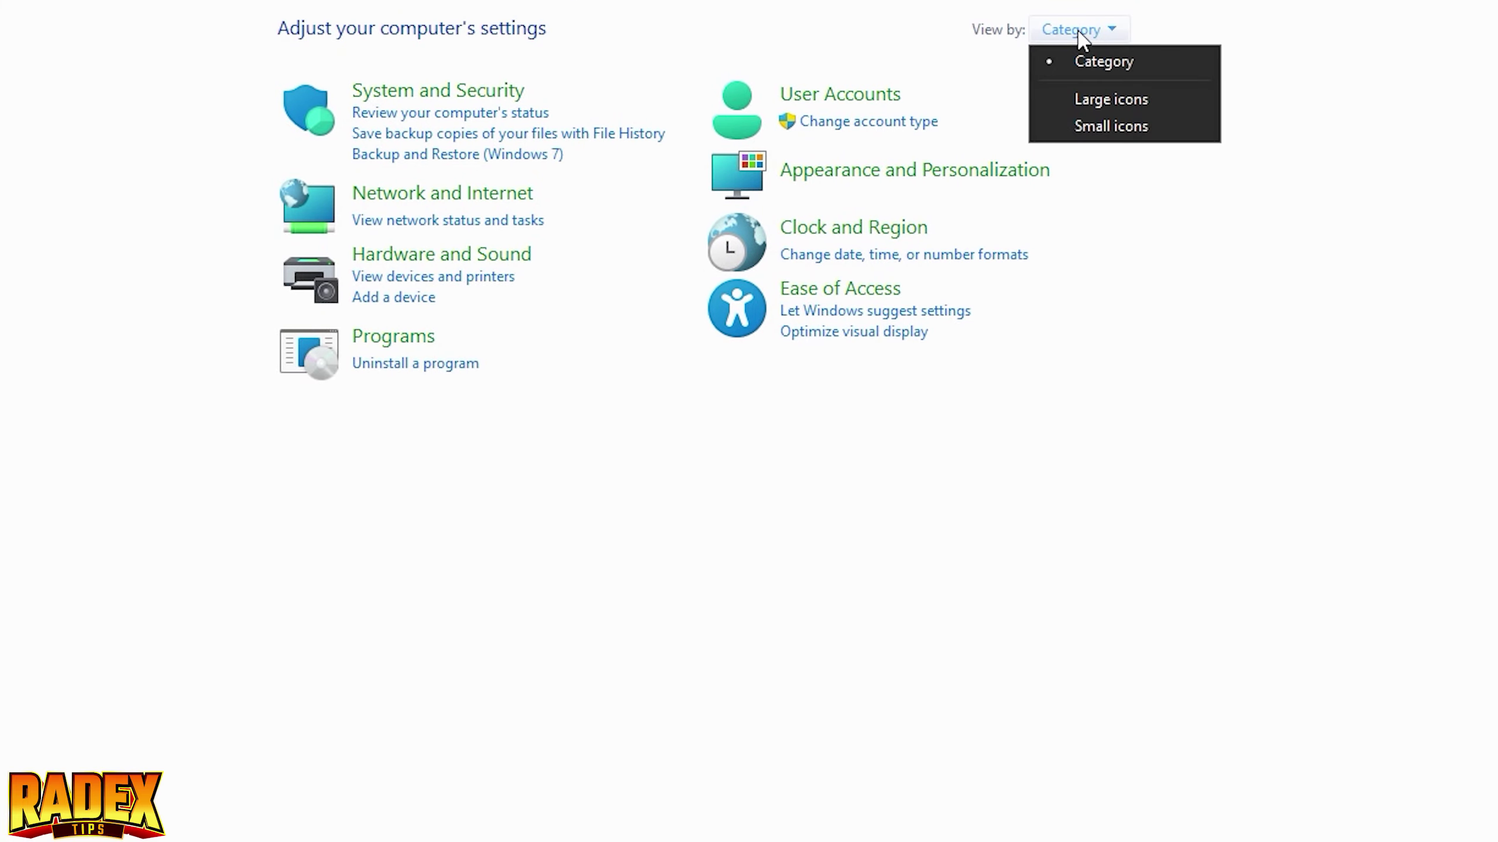
click(1091, 100)
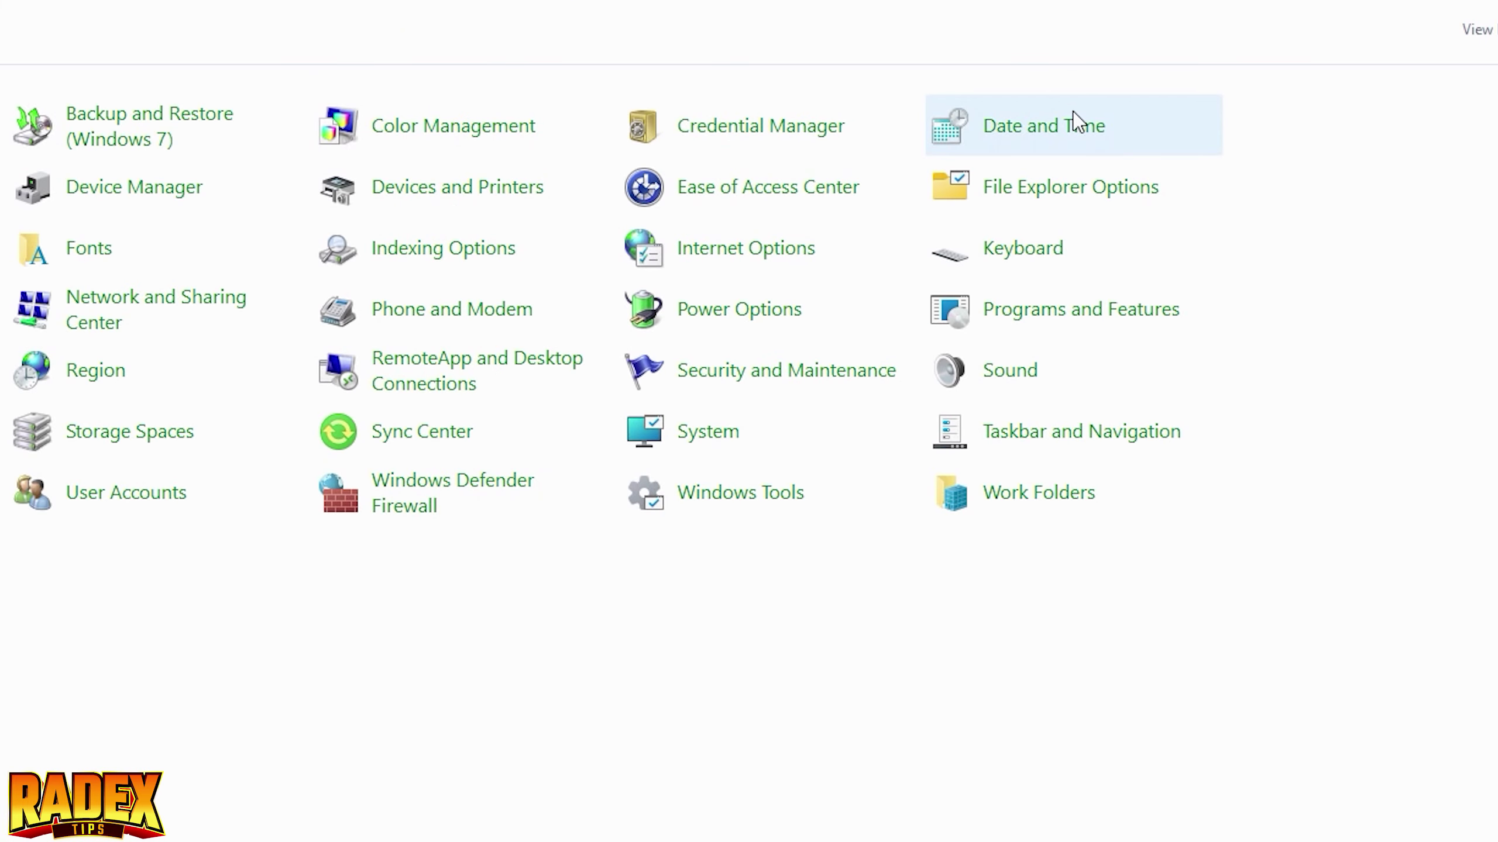
Set the power plan to High performance in Power Options and close the window
click(777, 317)
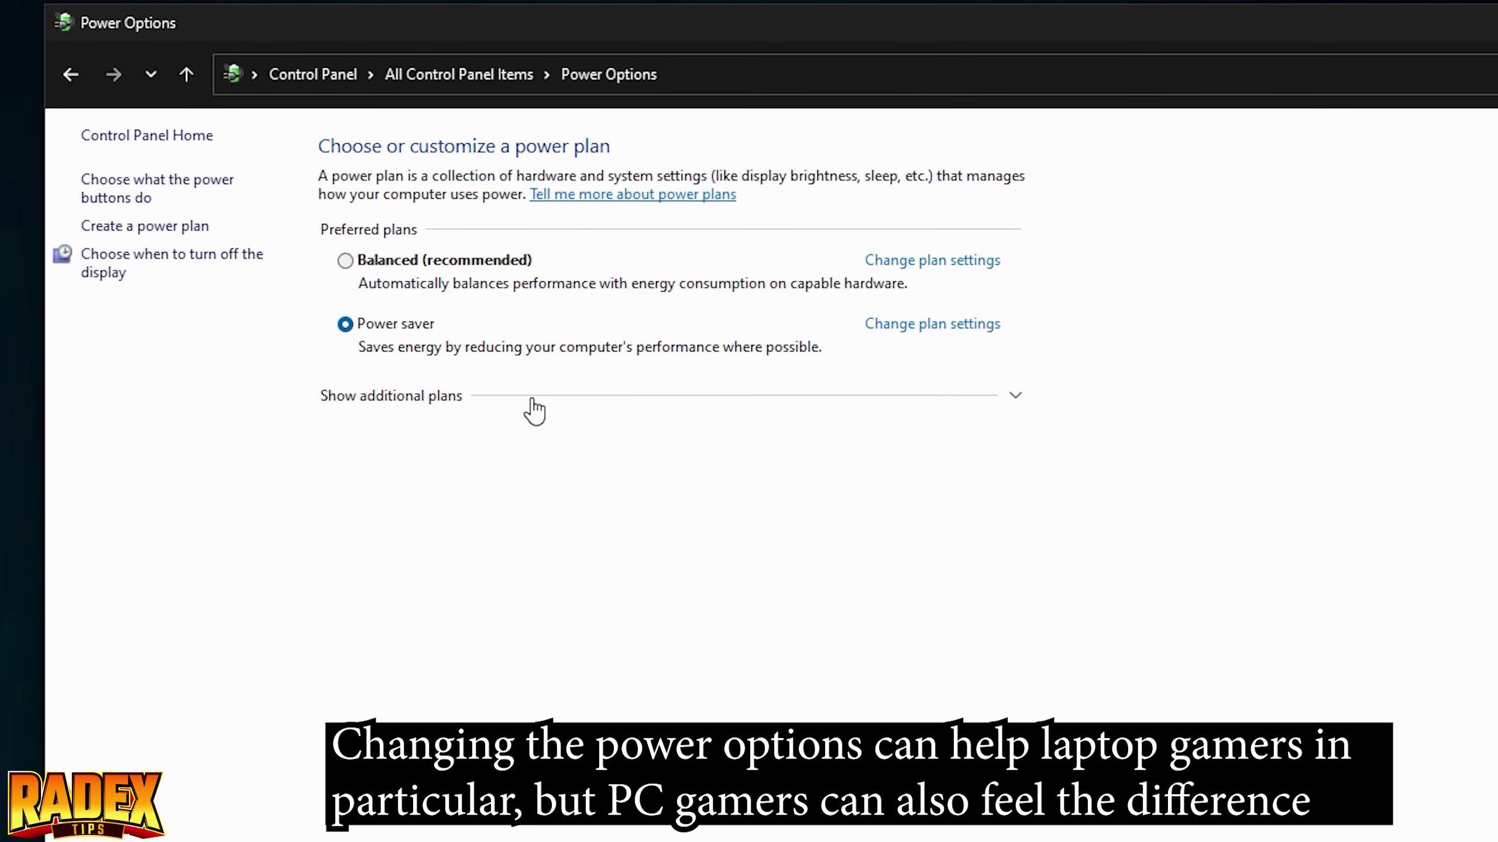
click(700, 294)
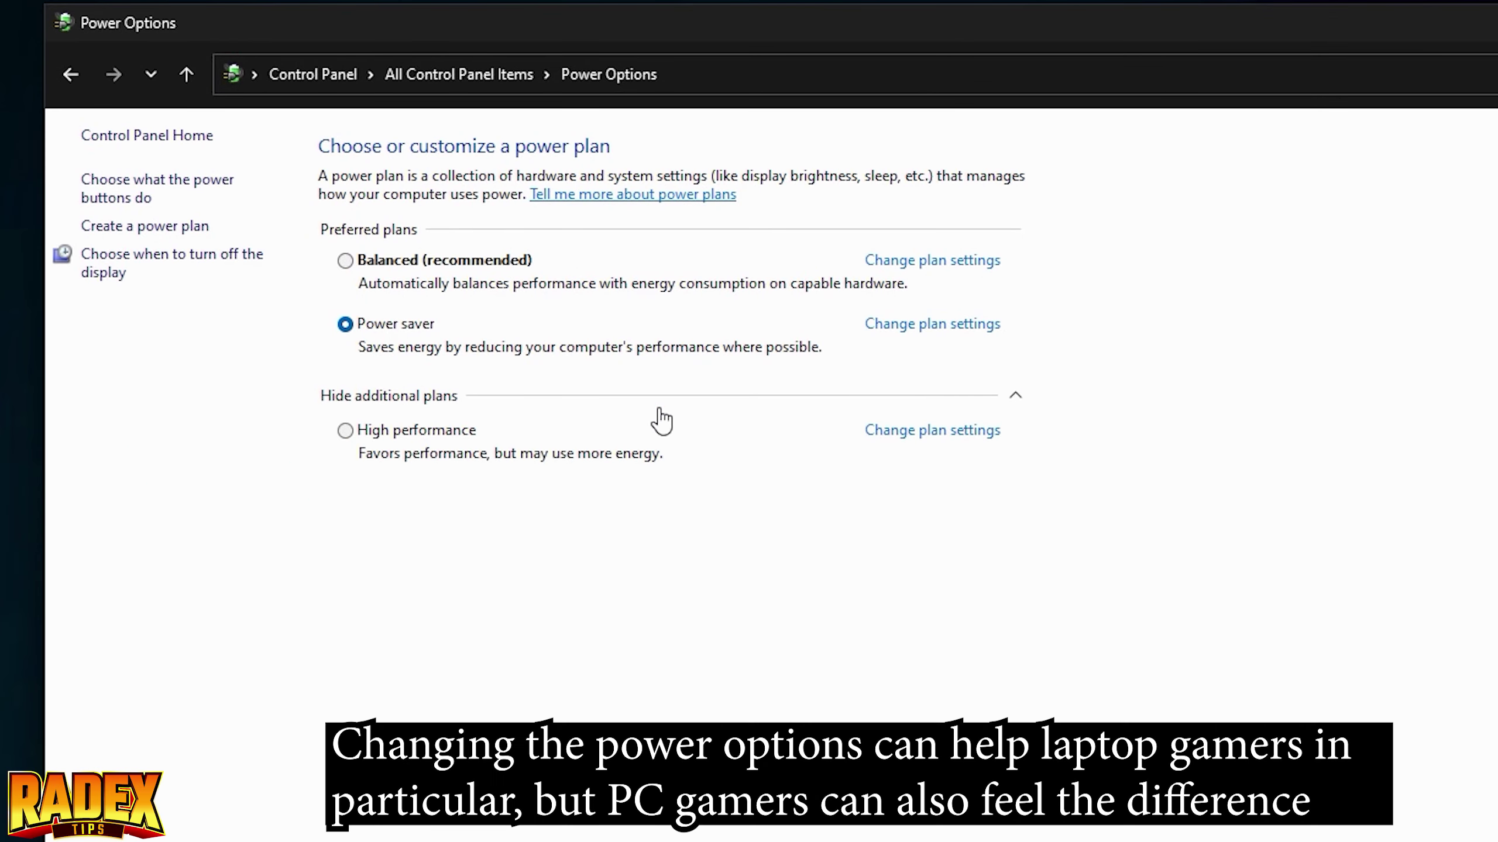
click(343, 430)
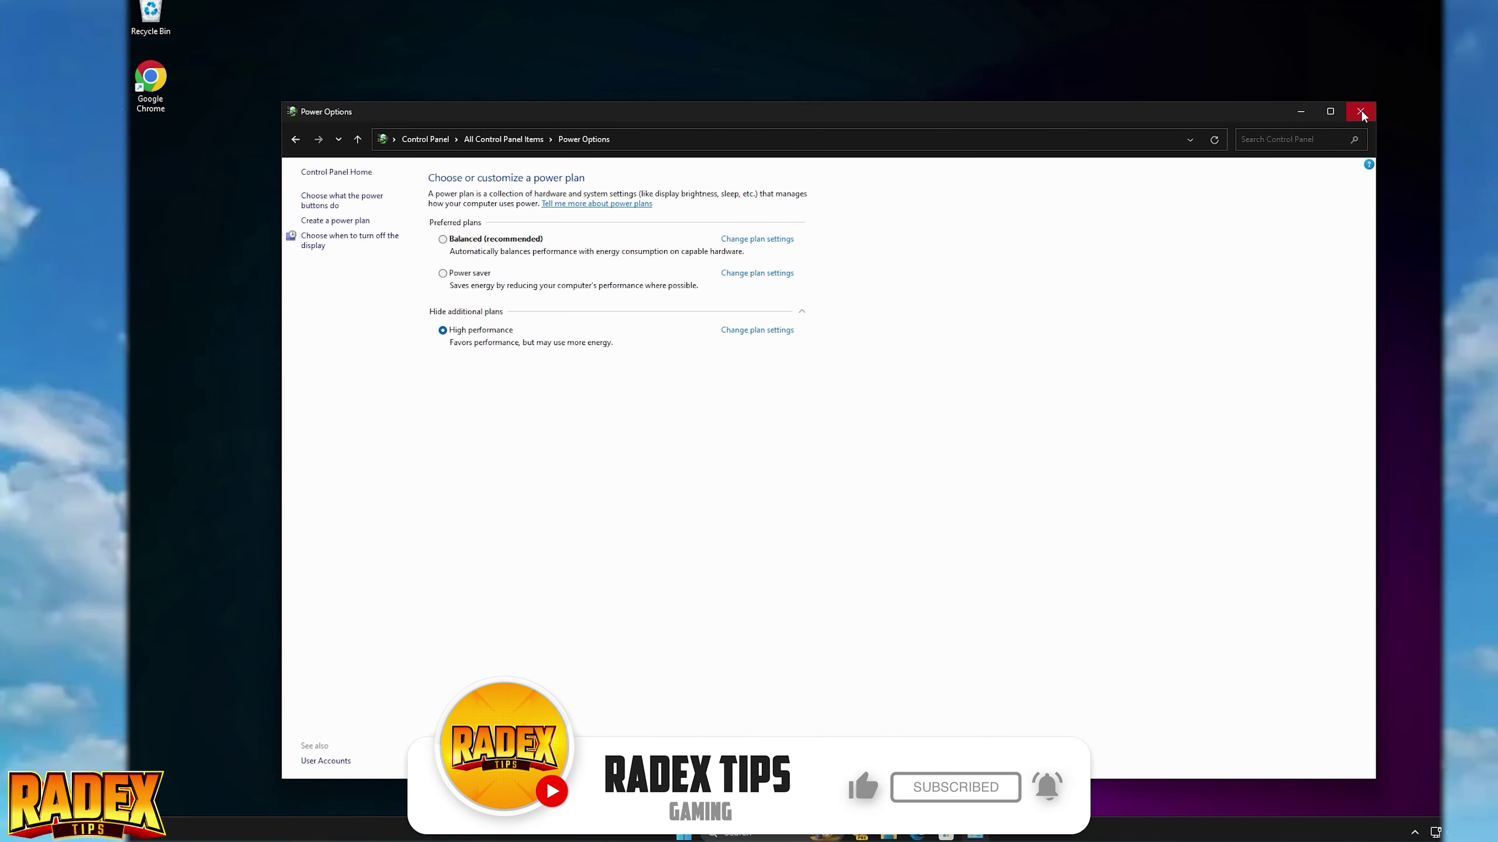
click(1359, 114)
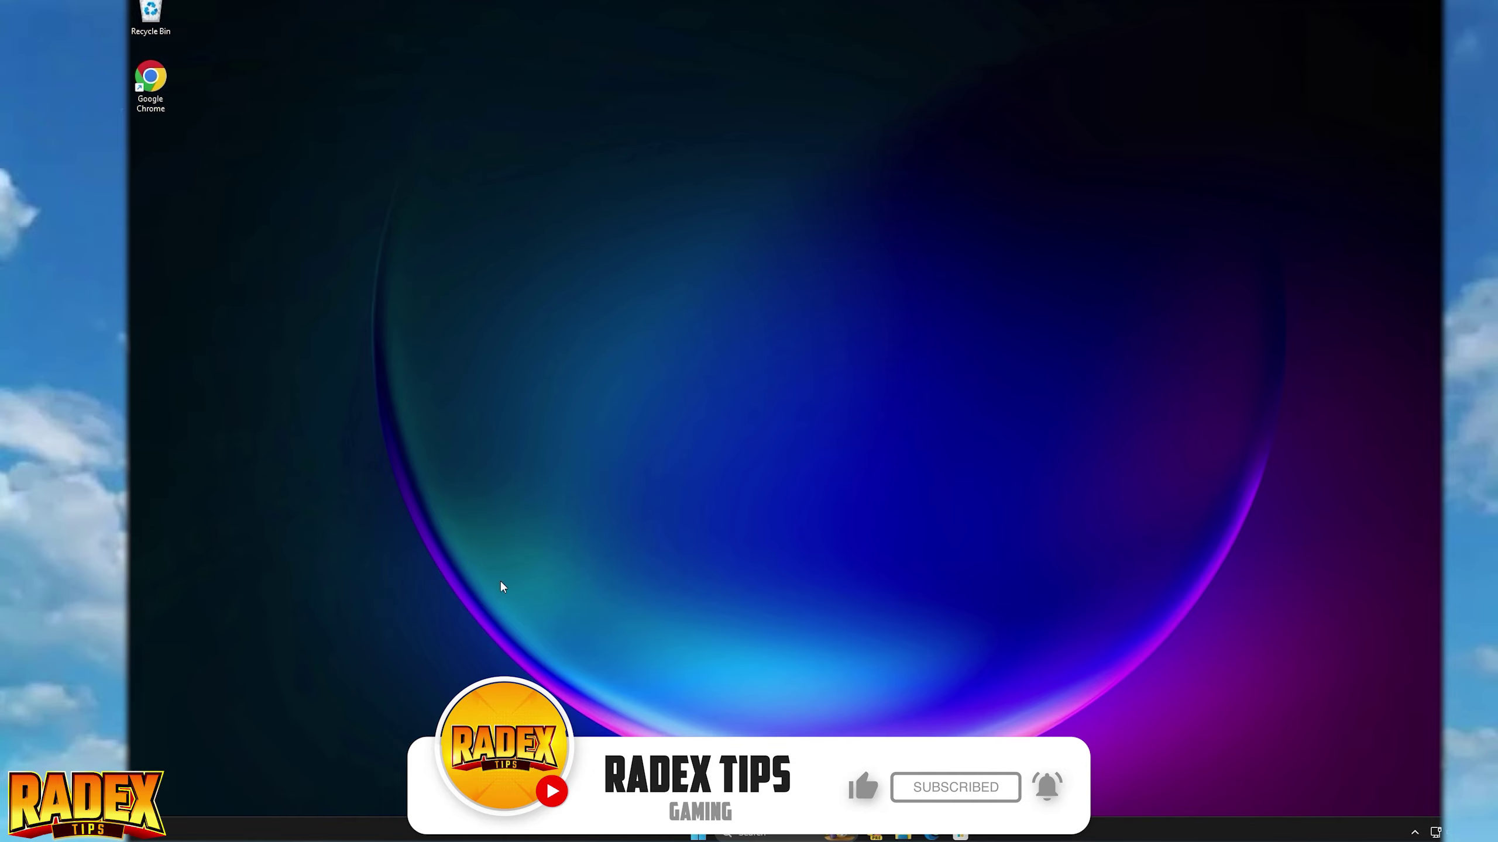
Open Device Manager, enlarge its window and move it towards the middle of the desktop
key(super+s)
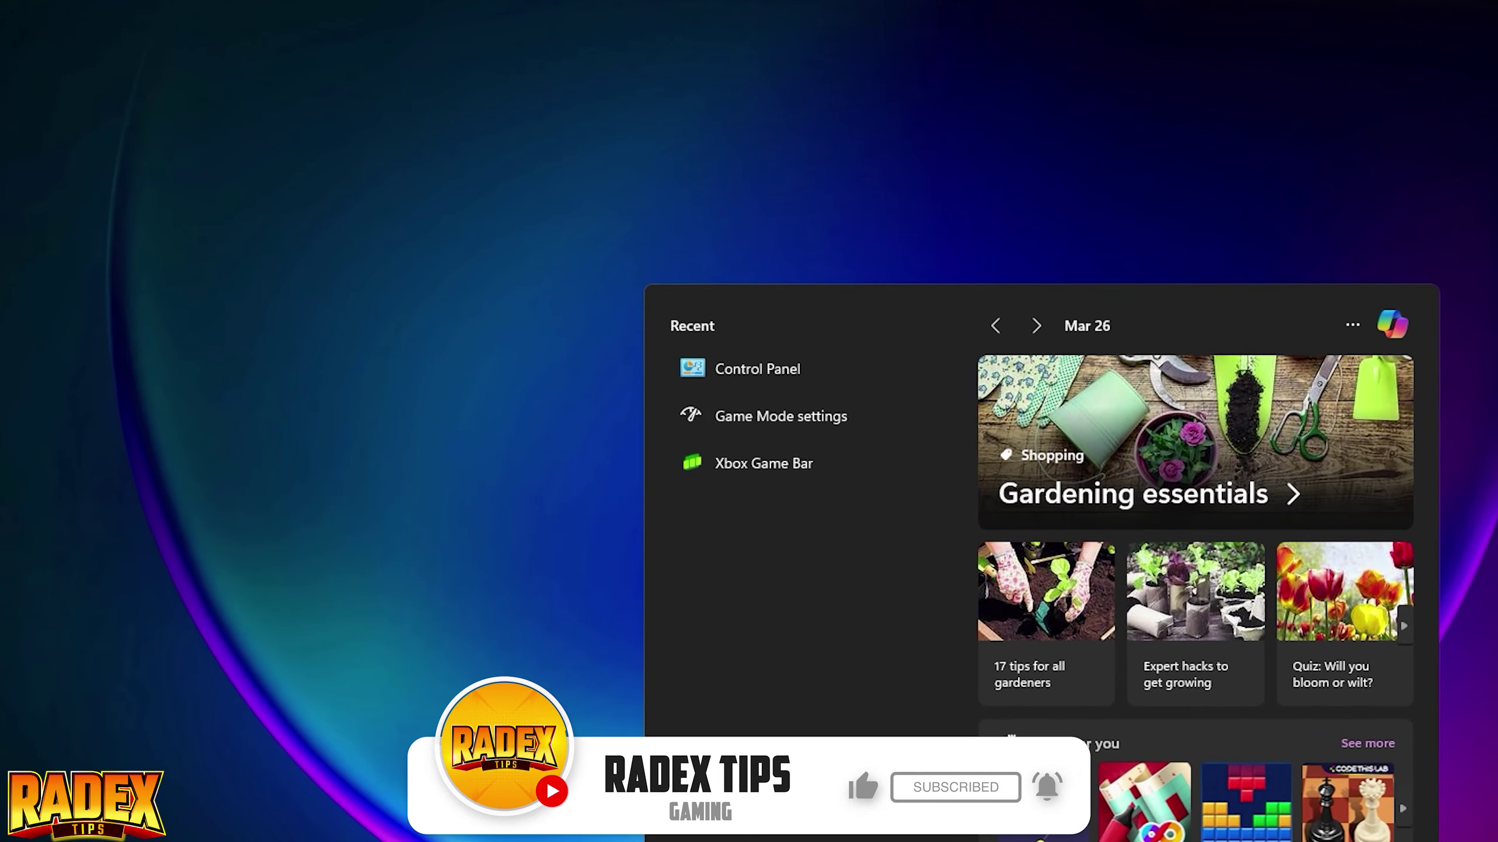
text(device)
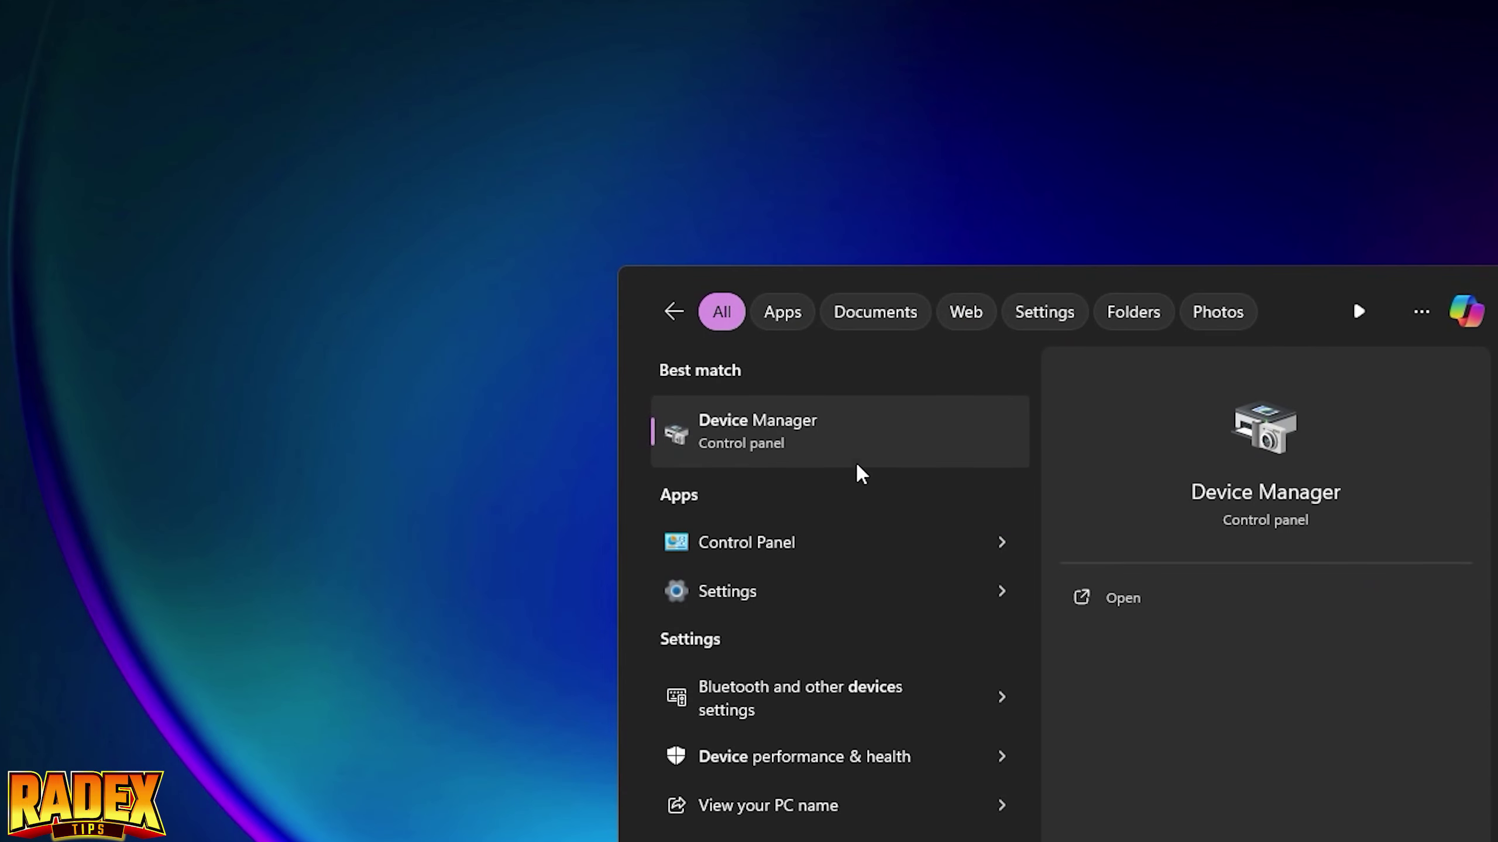
click(824, 424)
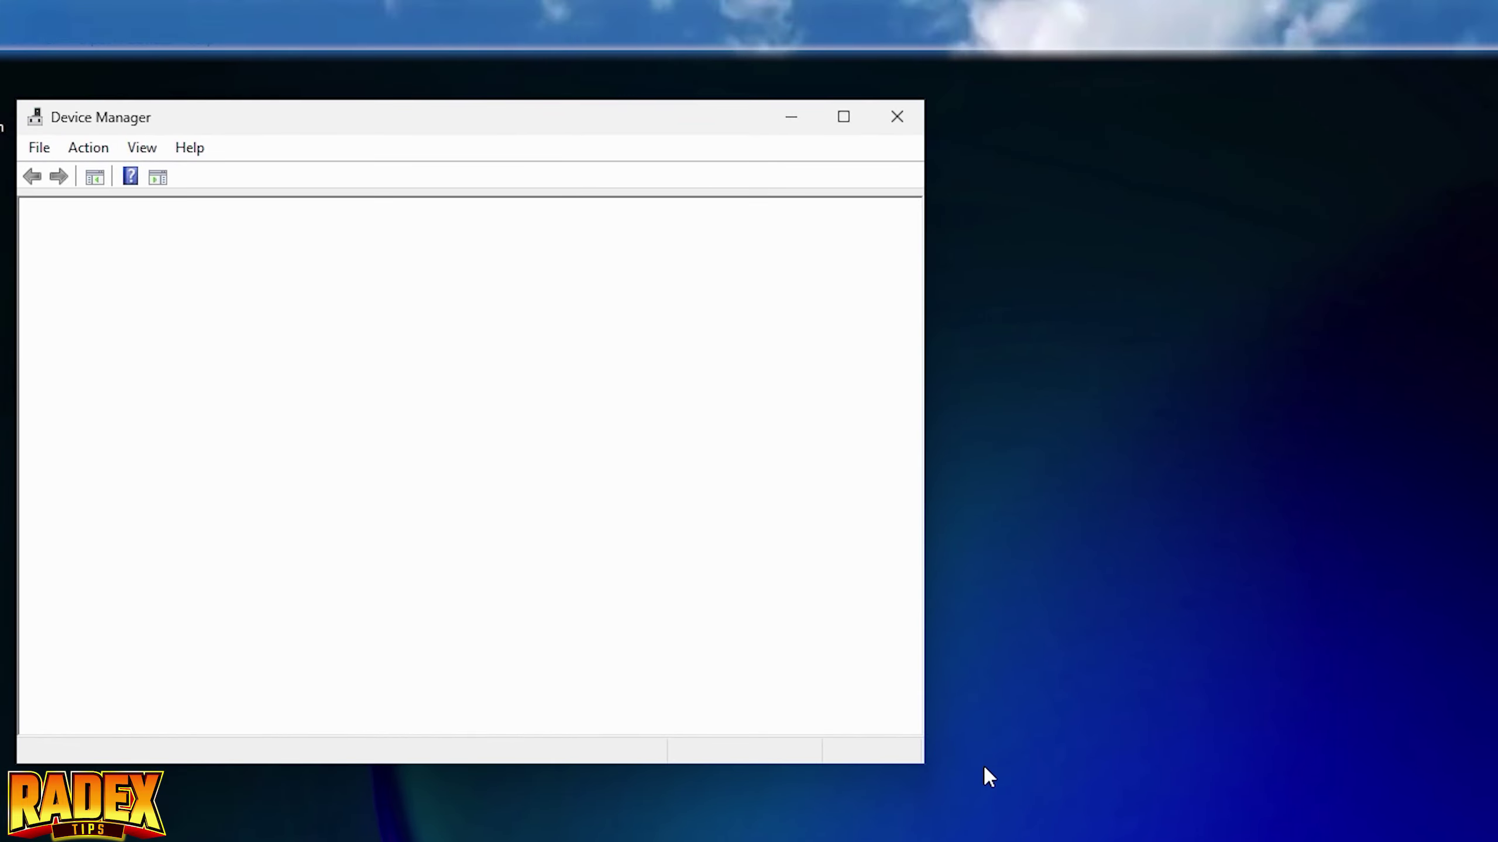
drag(921, 763, 1354, 840)
drag(827, 119, 1291, 335)
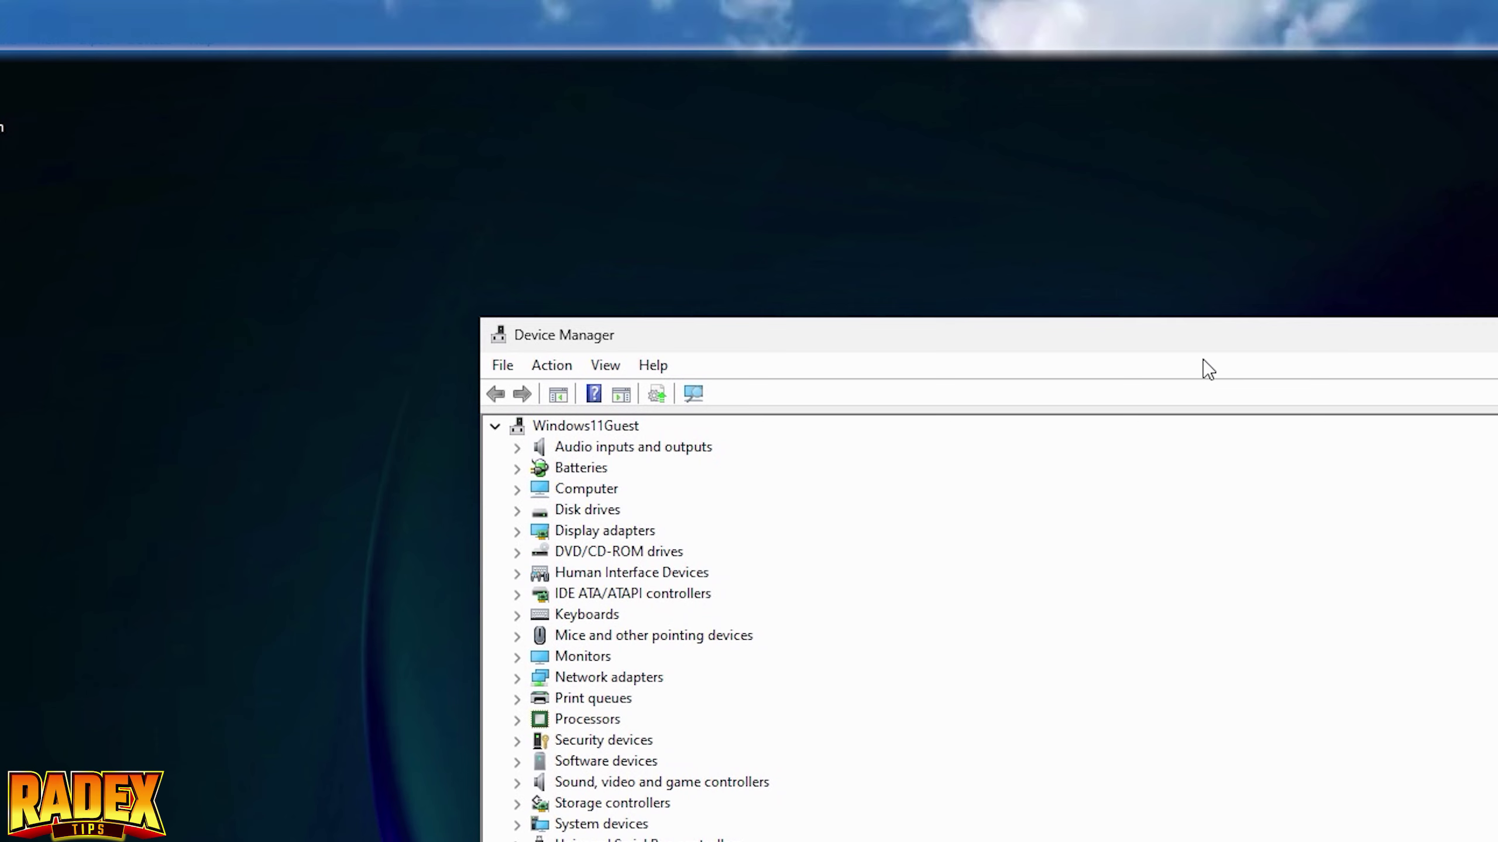
Run an automatic driver update for the VirtualBox Graphics Adapter under Display adapters and close Device Manager
click(607, 531)
click(519, 531)
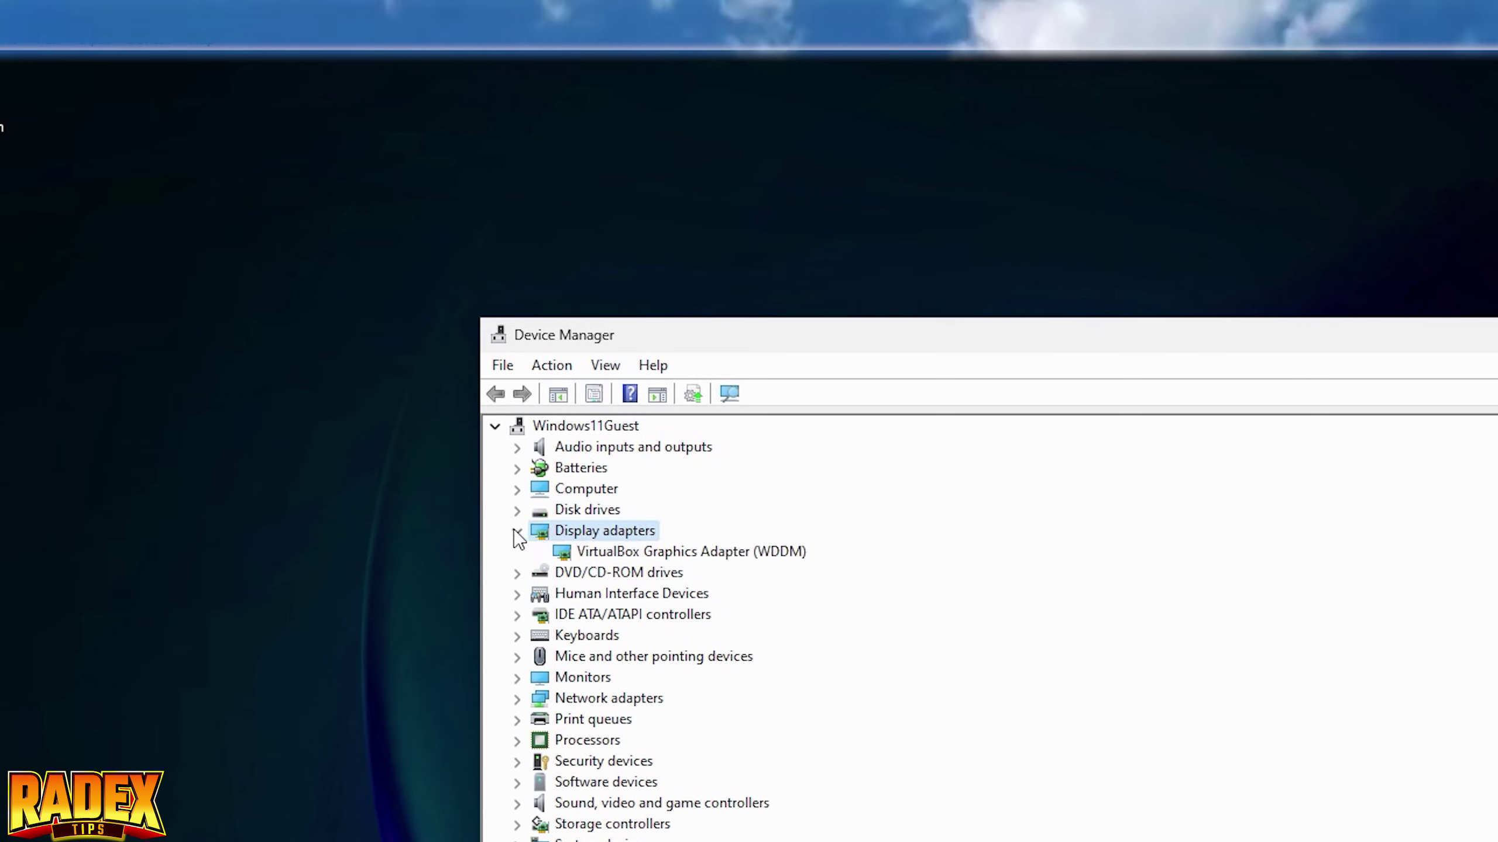
click(607, 553)
right_click(619, 555)
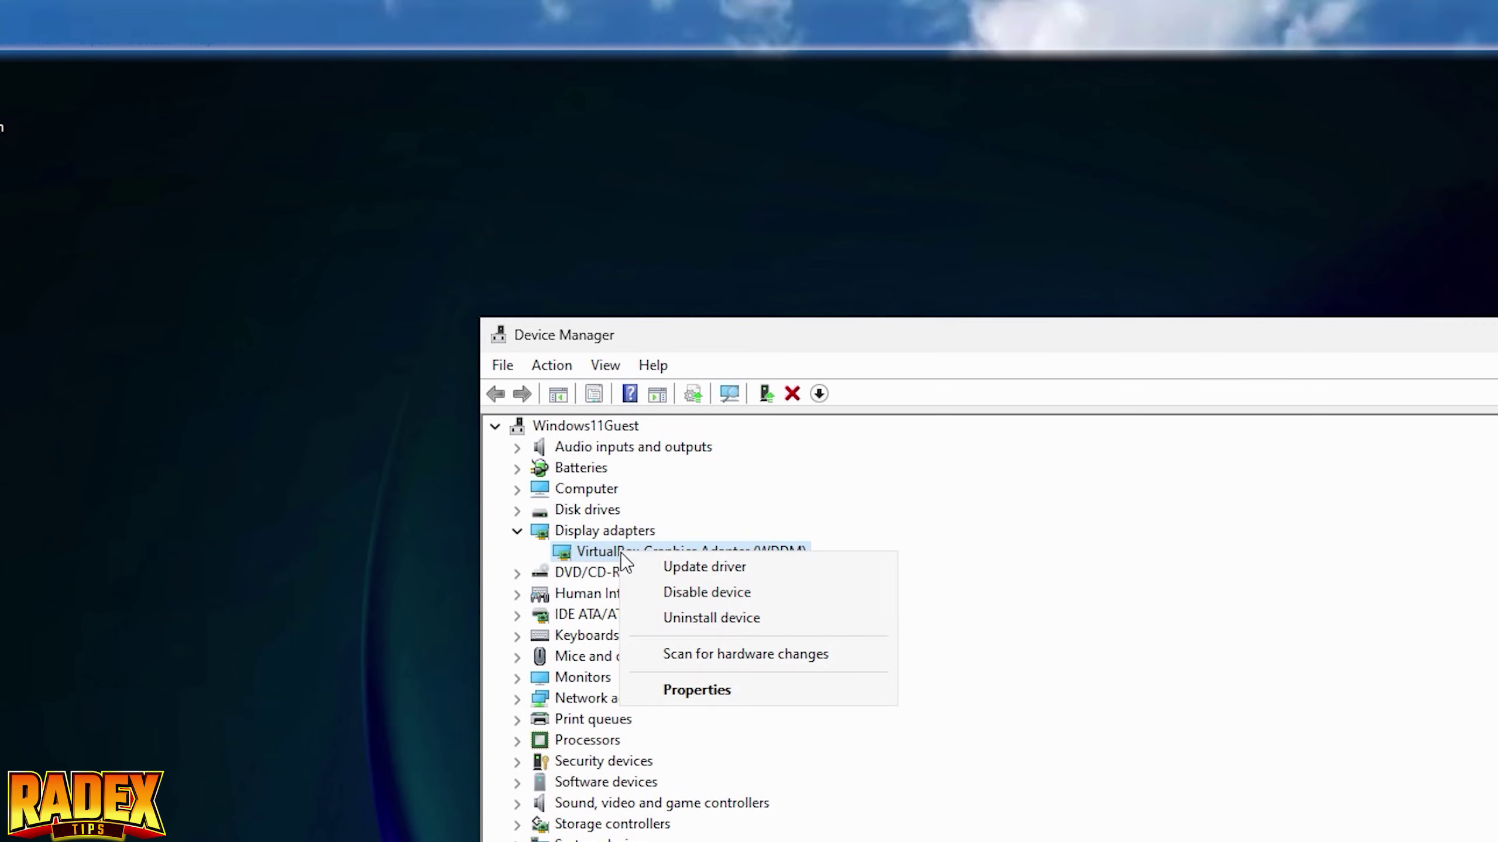
click(728, 567)
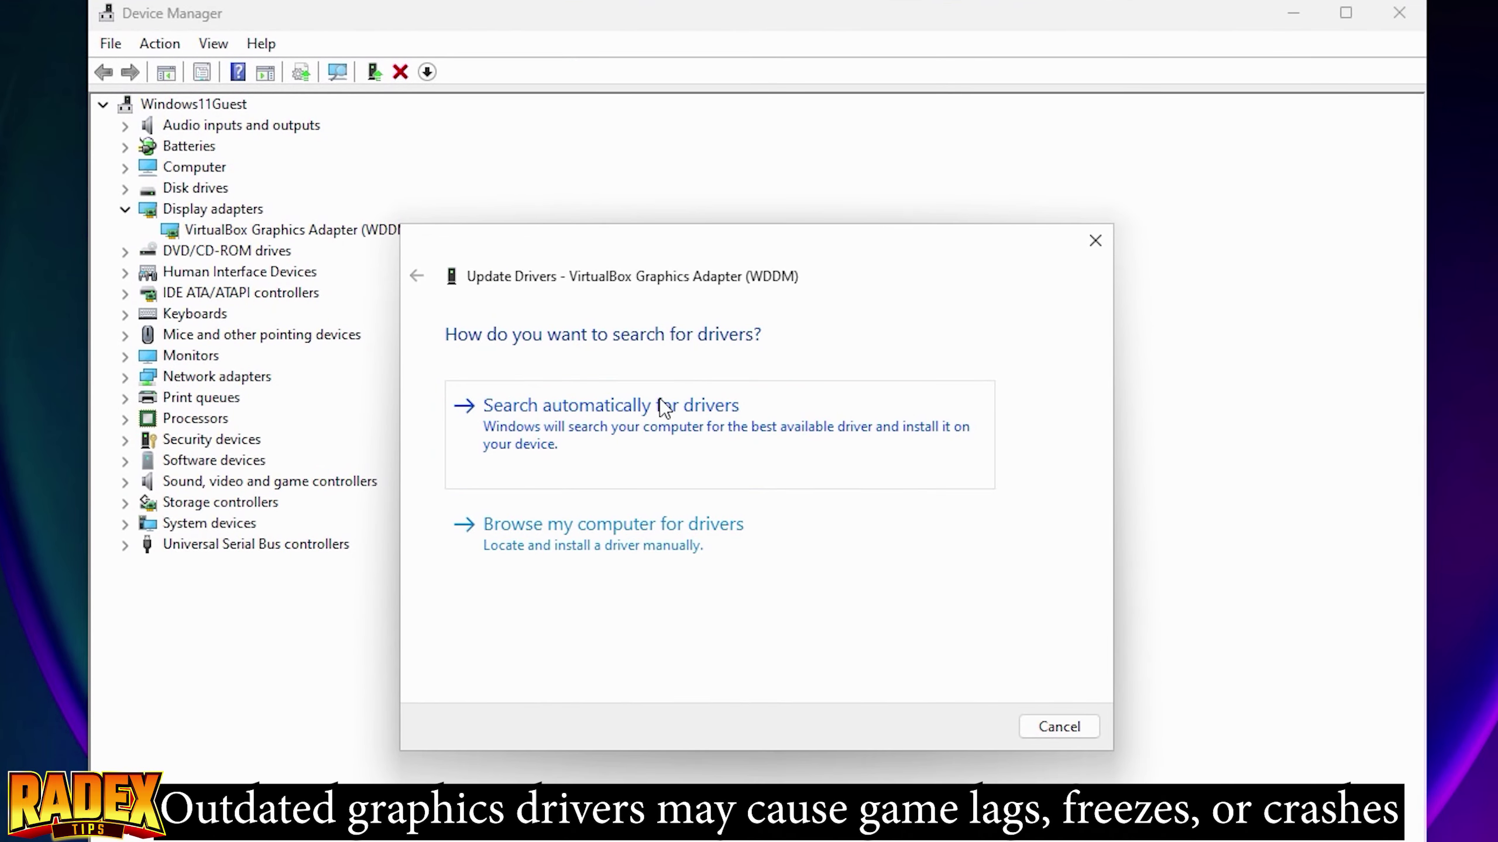
click(665, 407)
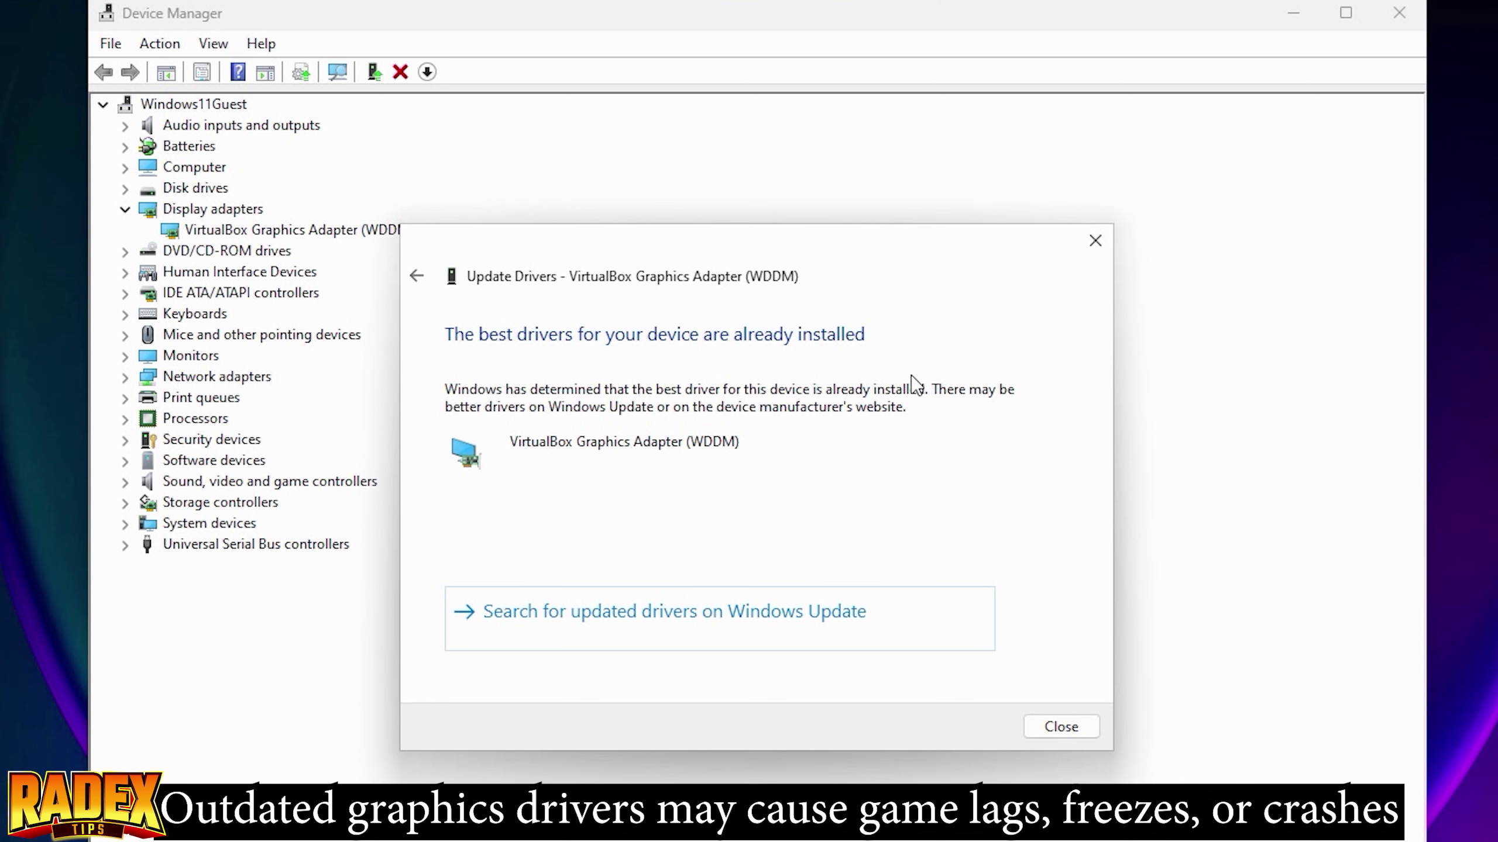
click(1076, 729)
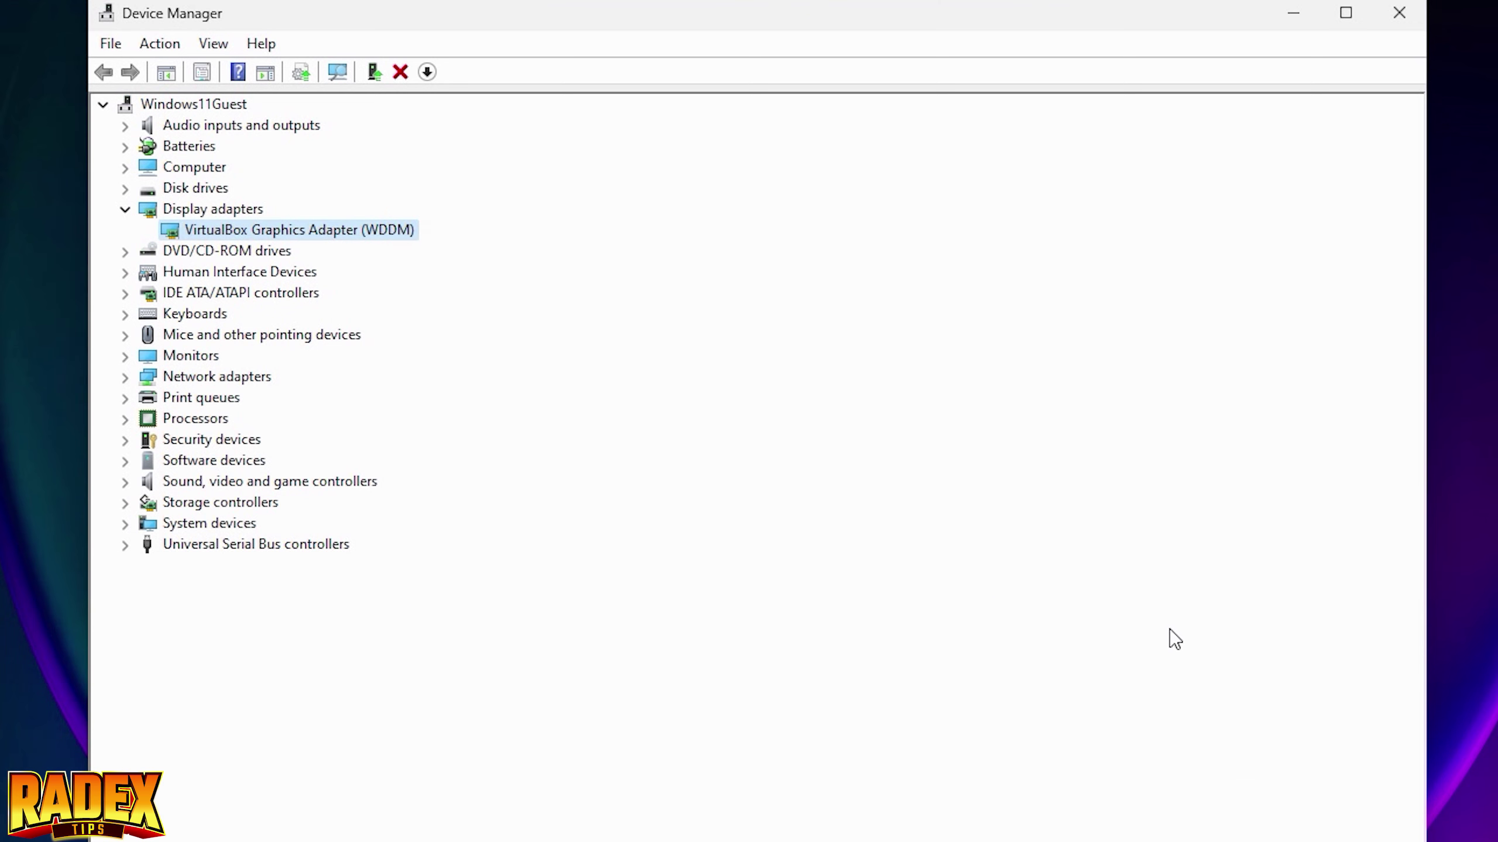
click(1399, 12)
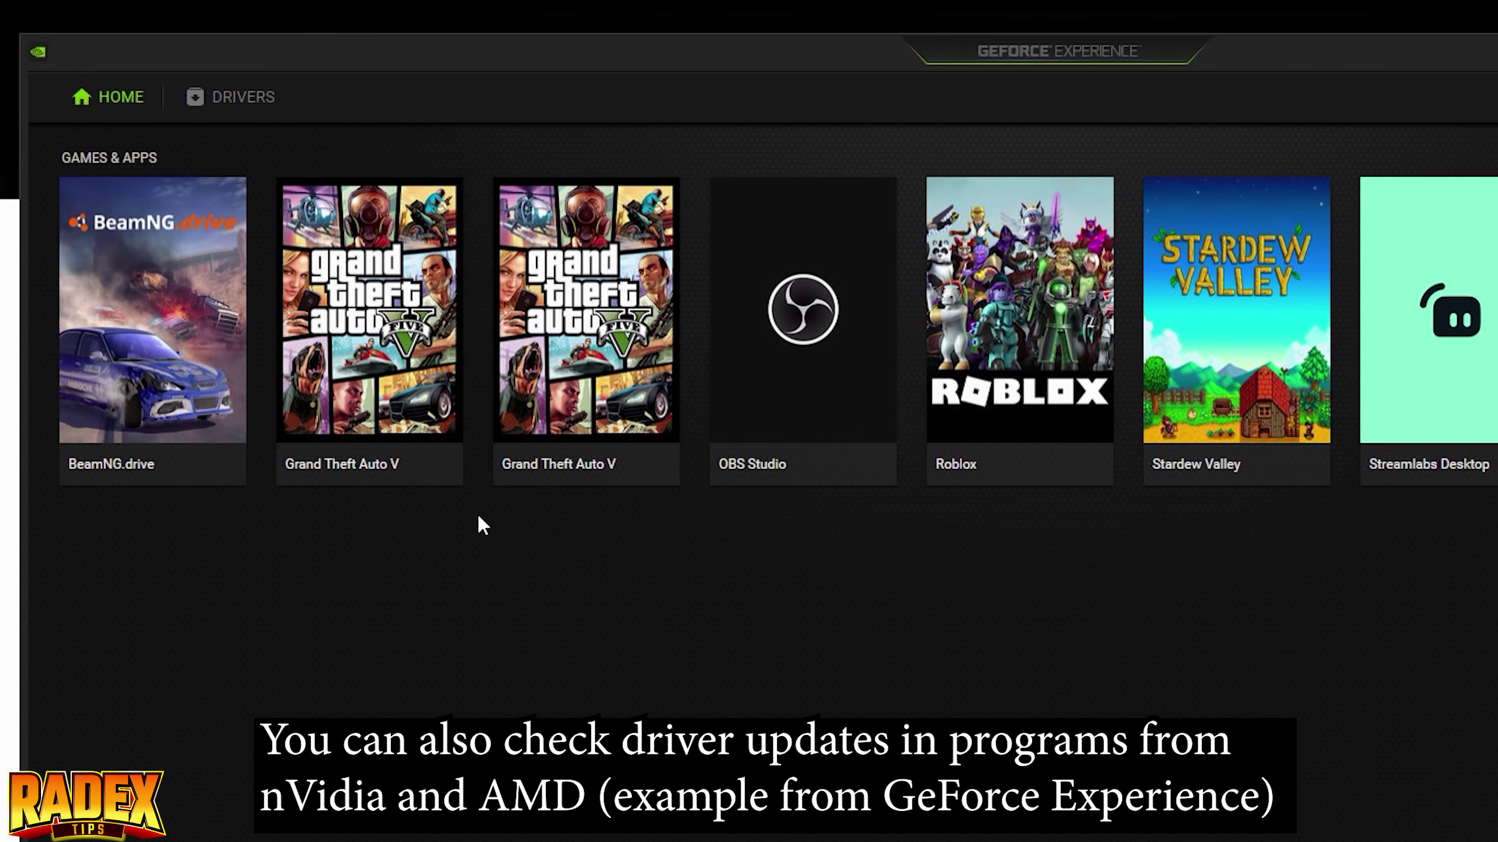
Check for graphics driver updates in GeForce Experience
click(242, 109)
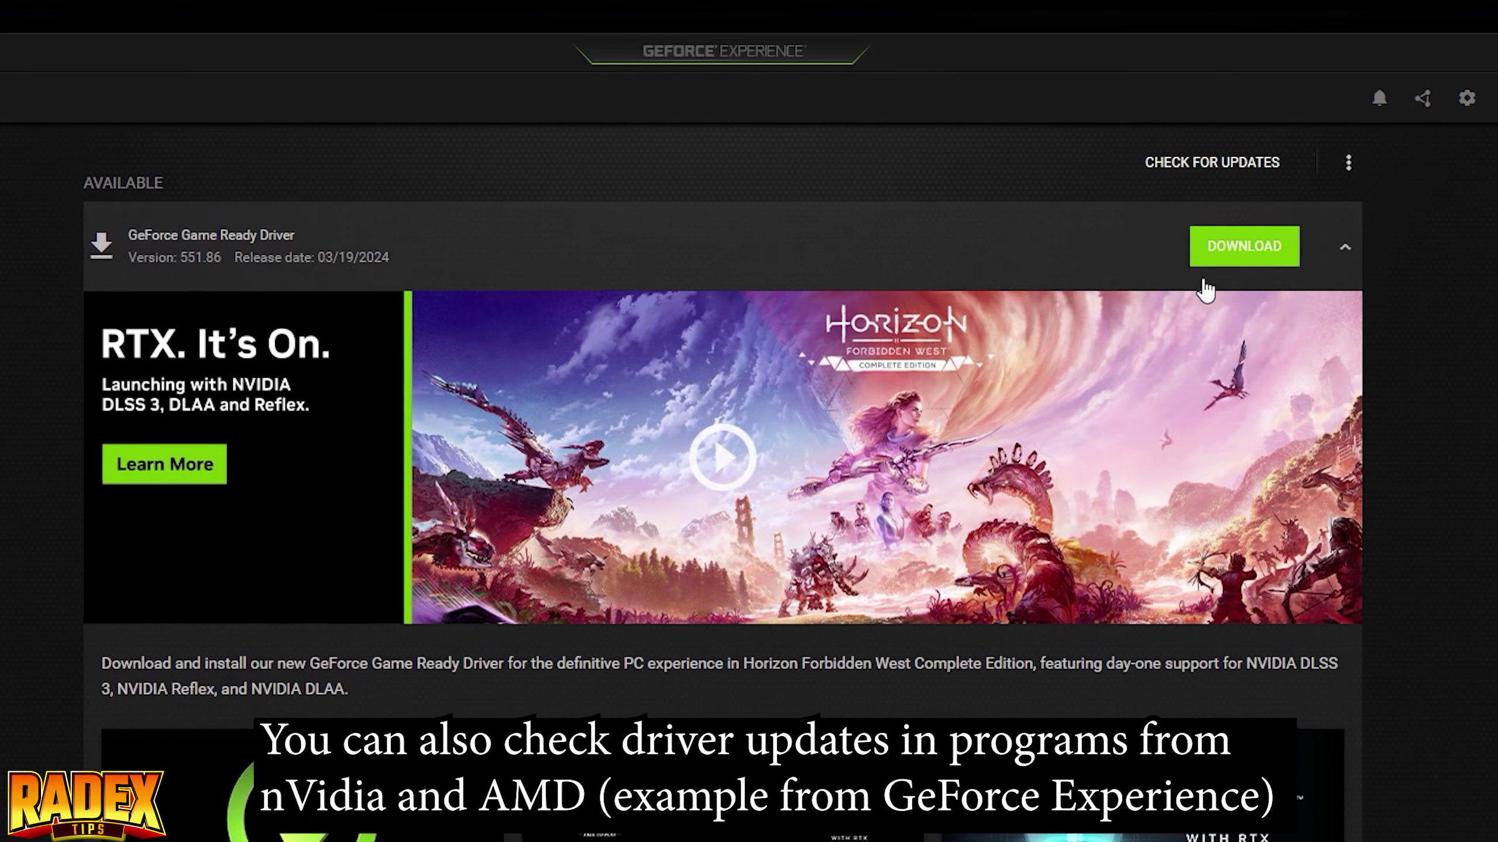
click(1239, 164)
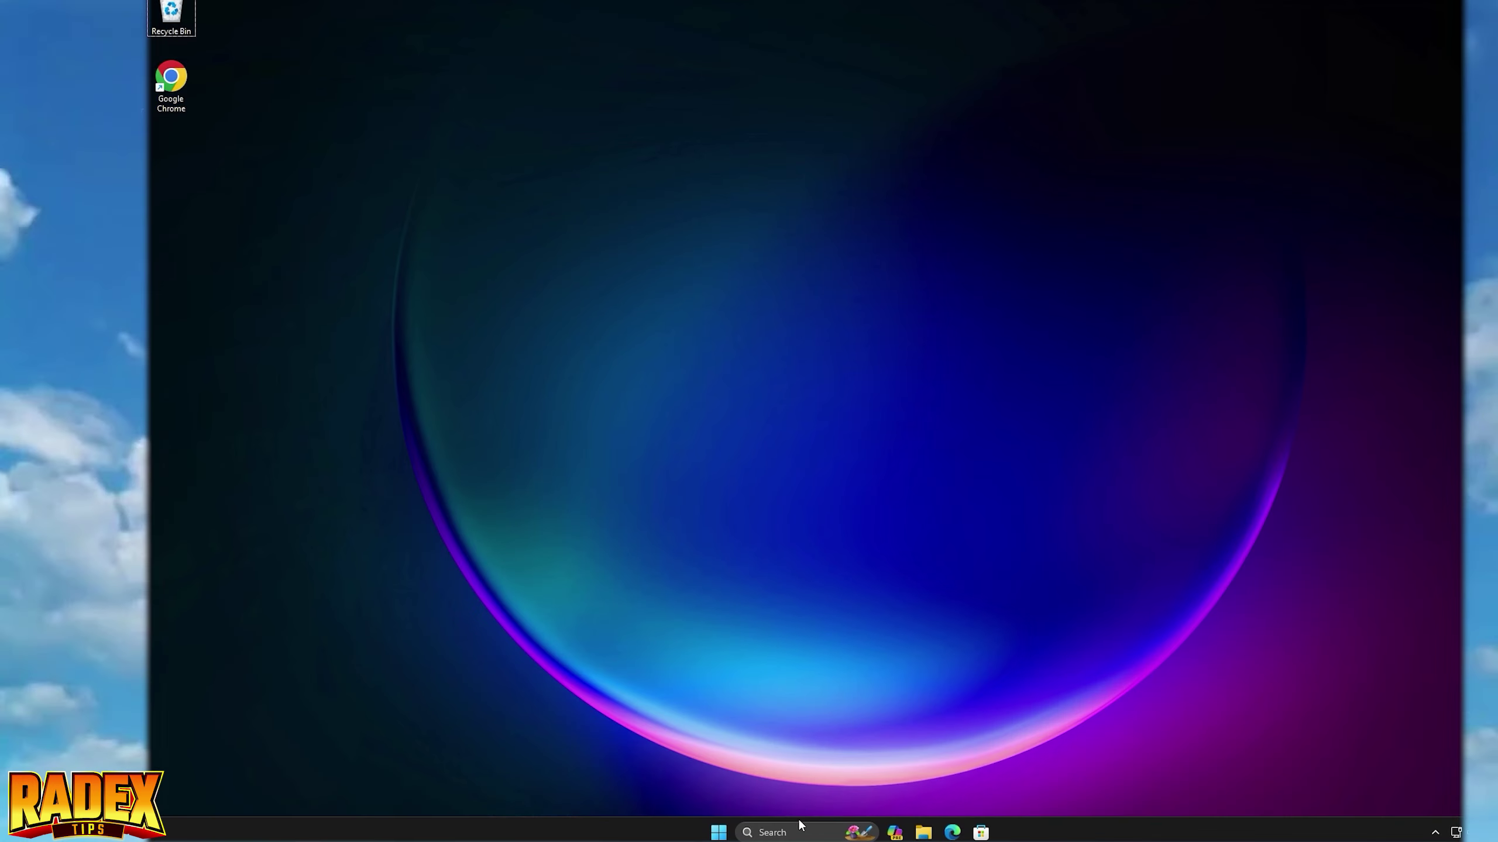
Open the Windows Game Mode settings and turn Game Mode off
click(796, 837)
text(game)
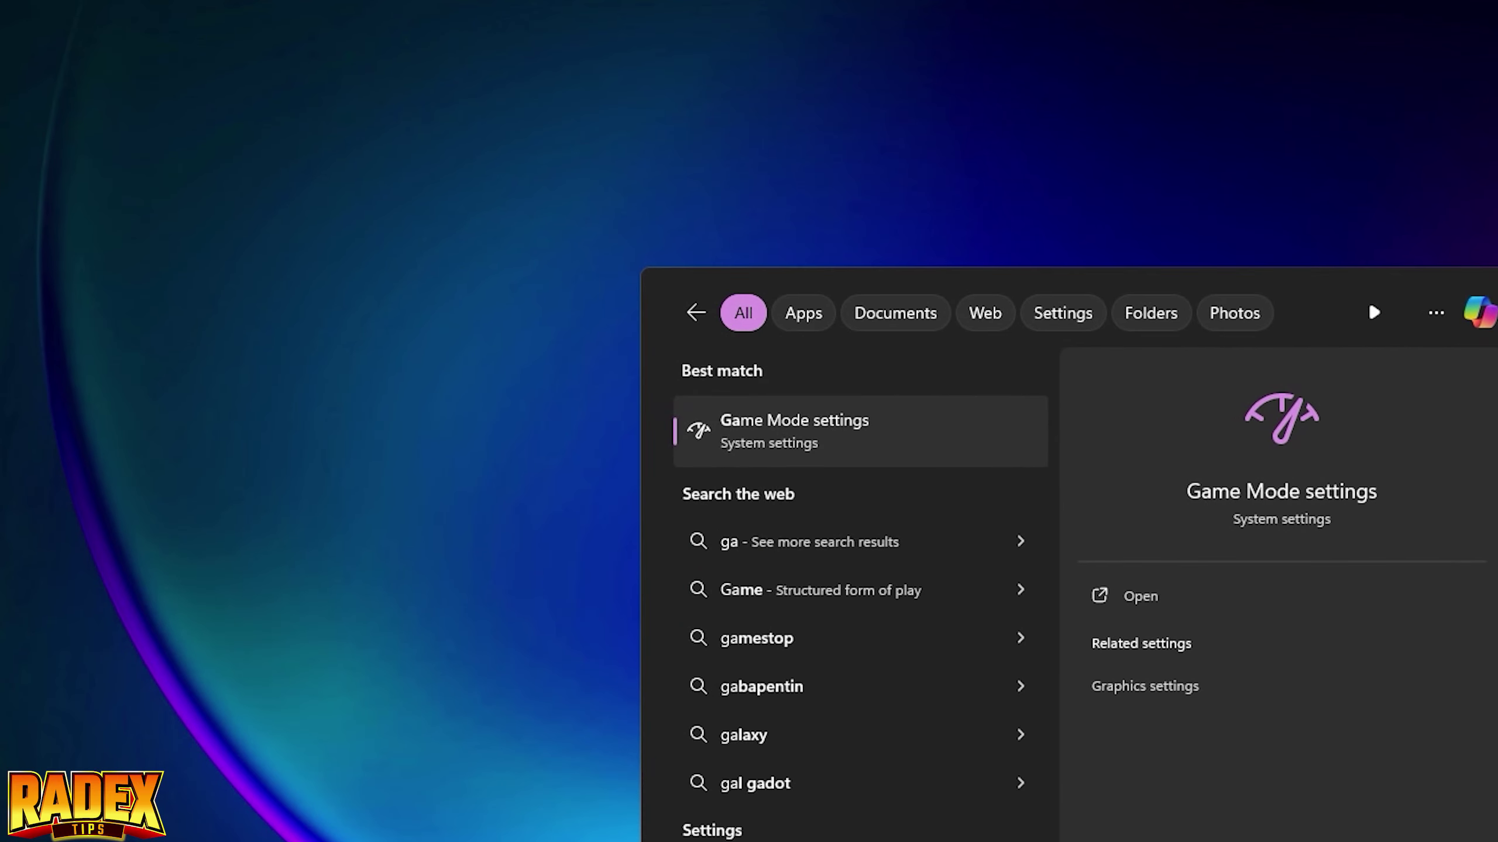
text( mode)
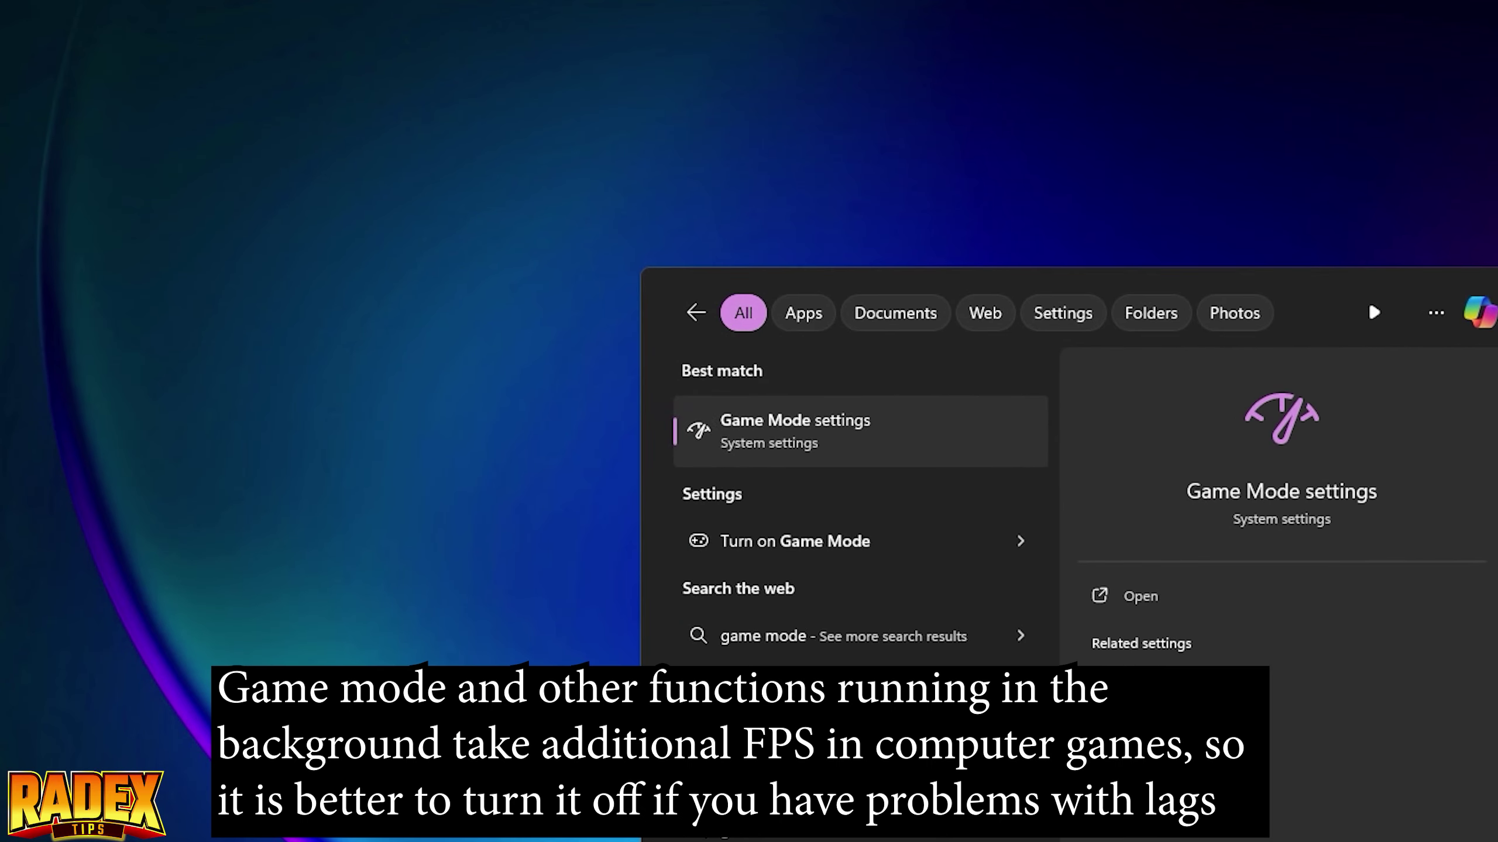
click(766, 420)
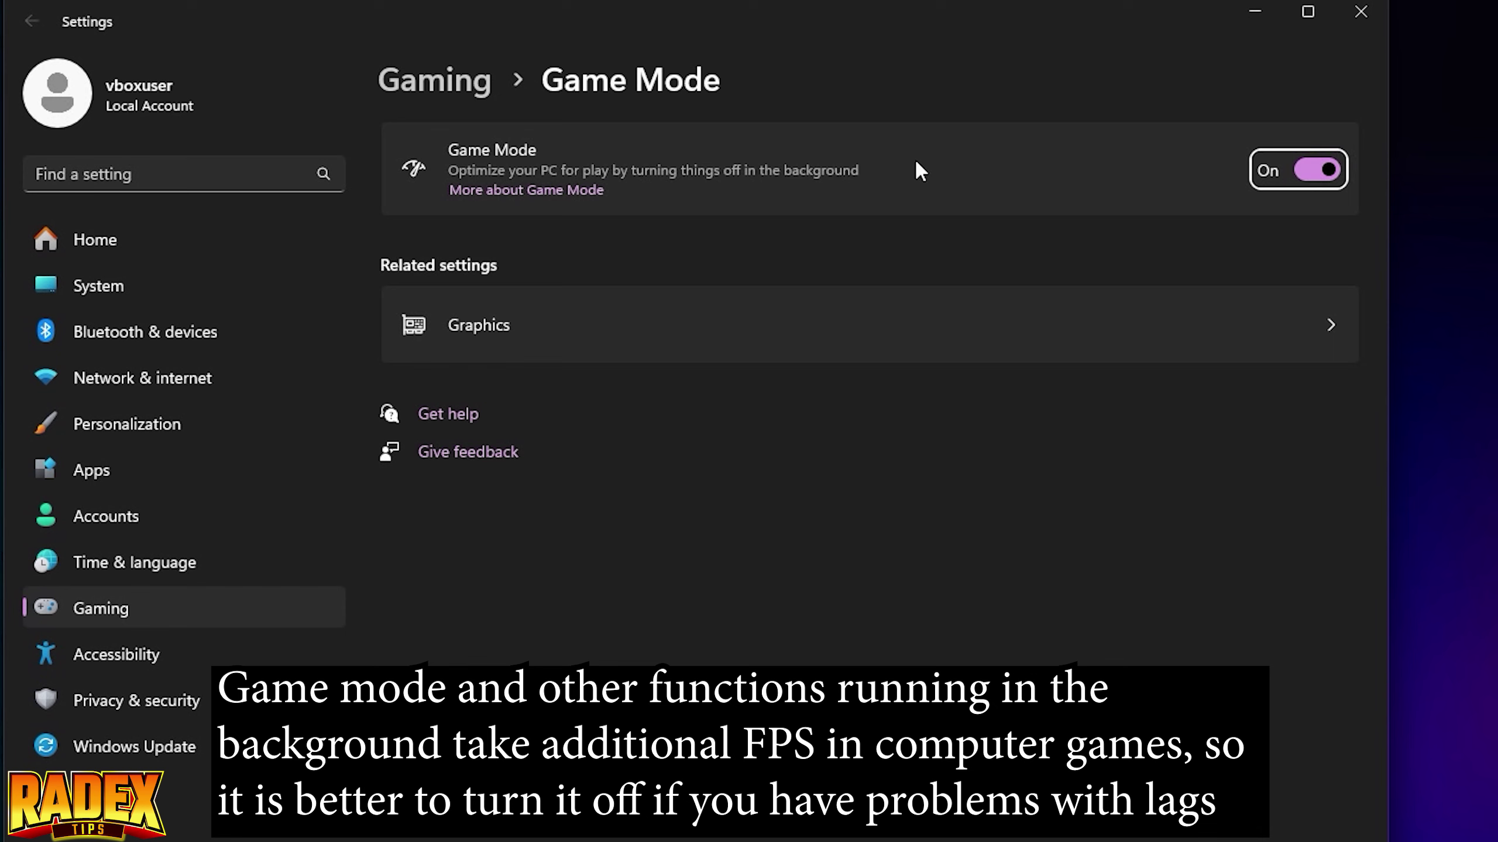
click(1313, 171)
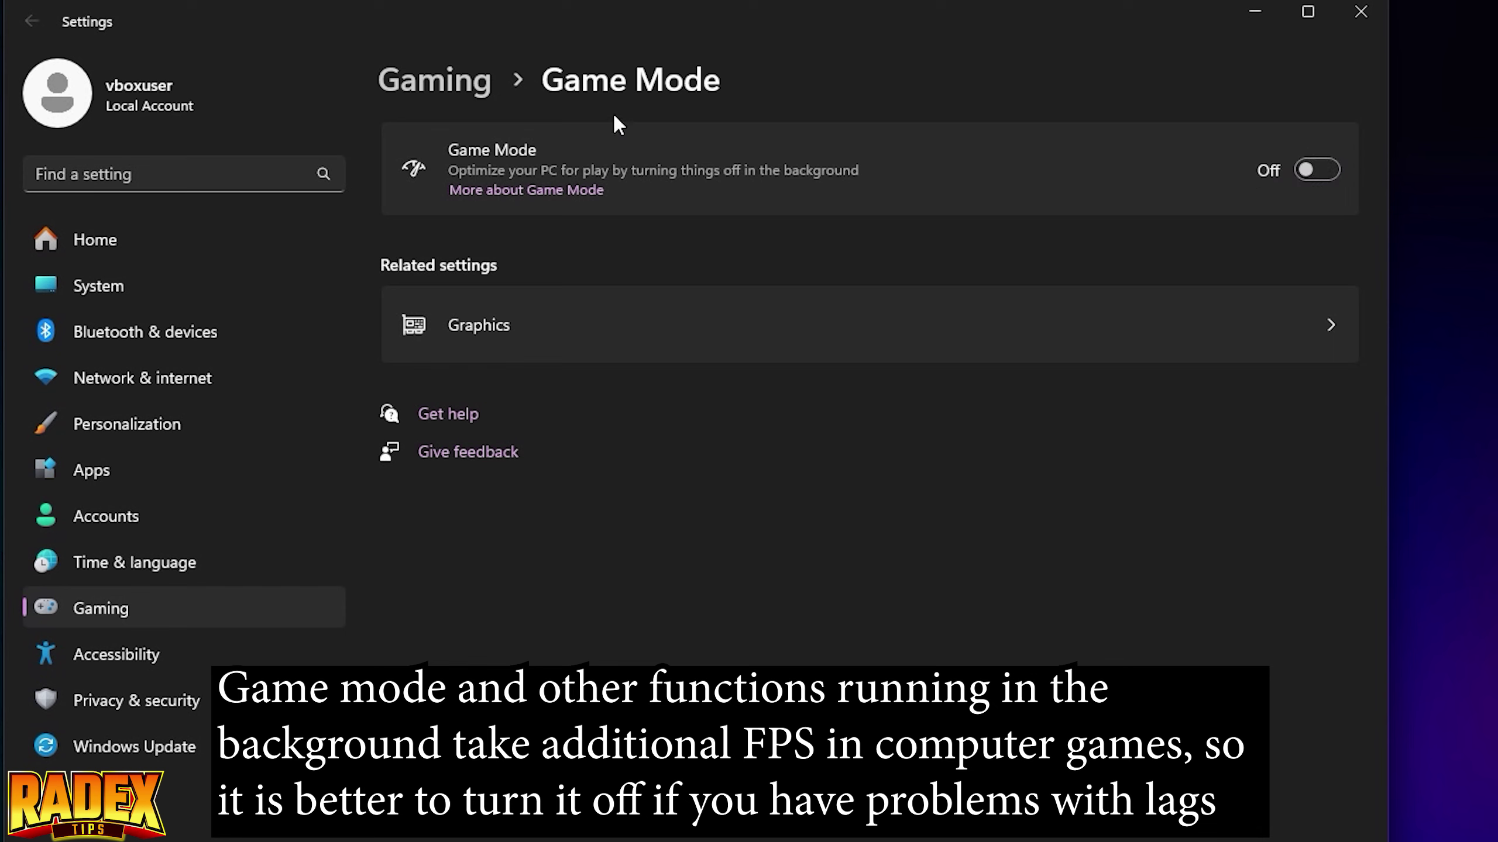
Review the Game Bar options and the Captures recording preferences in the Gaming settings, and close Settings
click(449, 88)
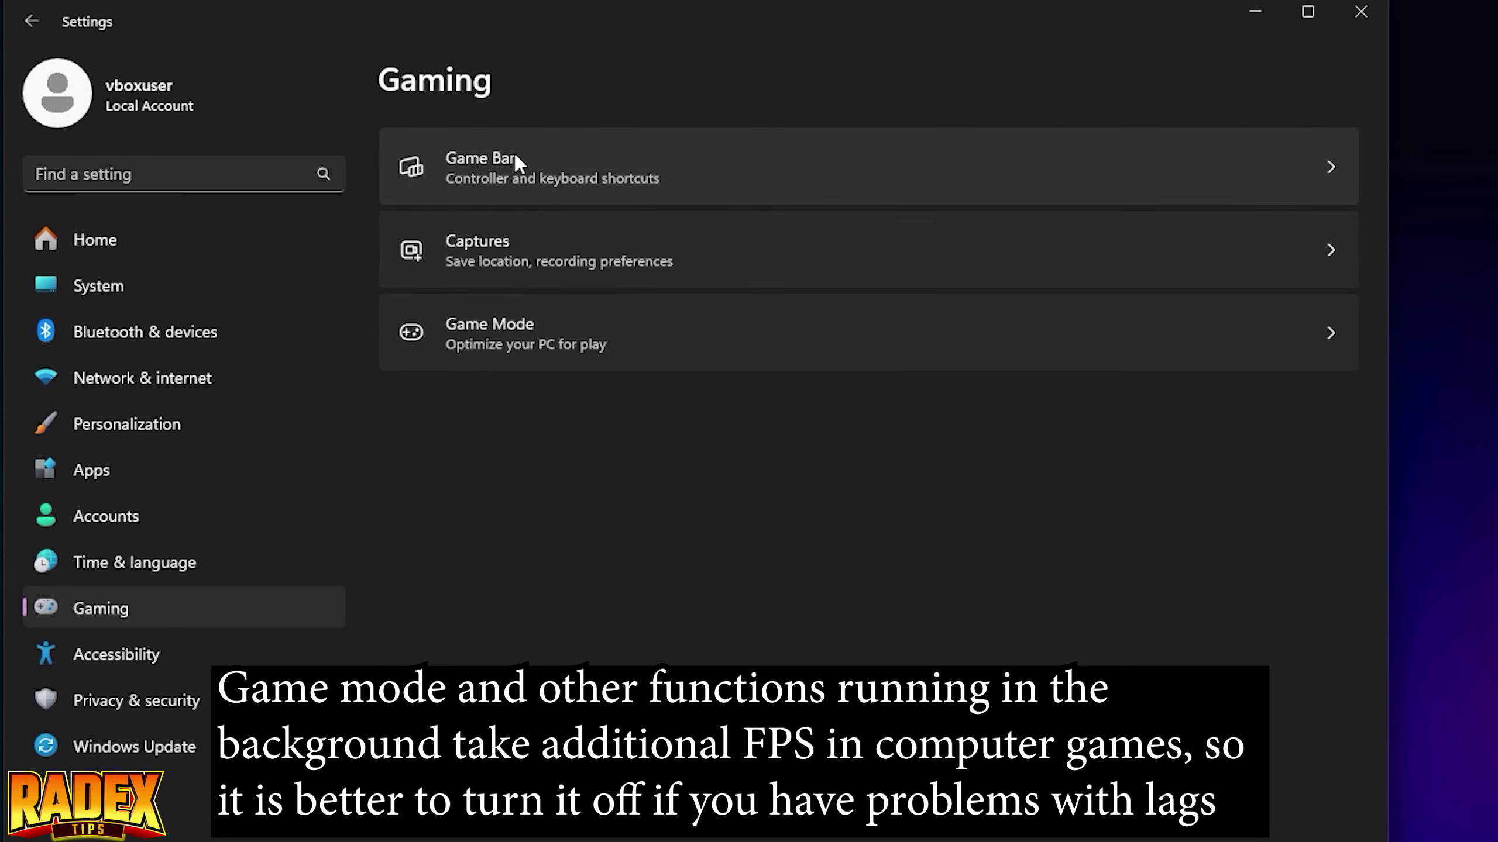
click(499, 174)
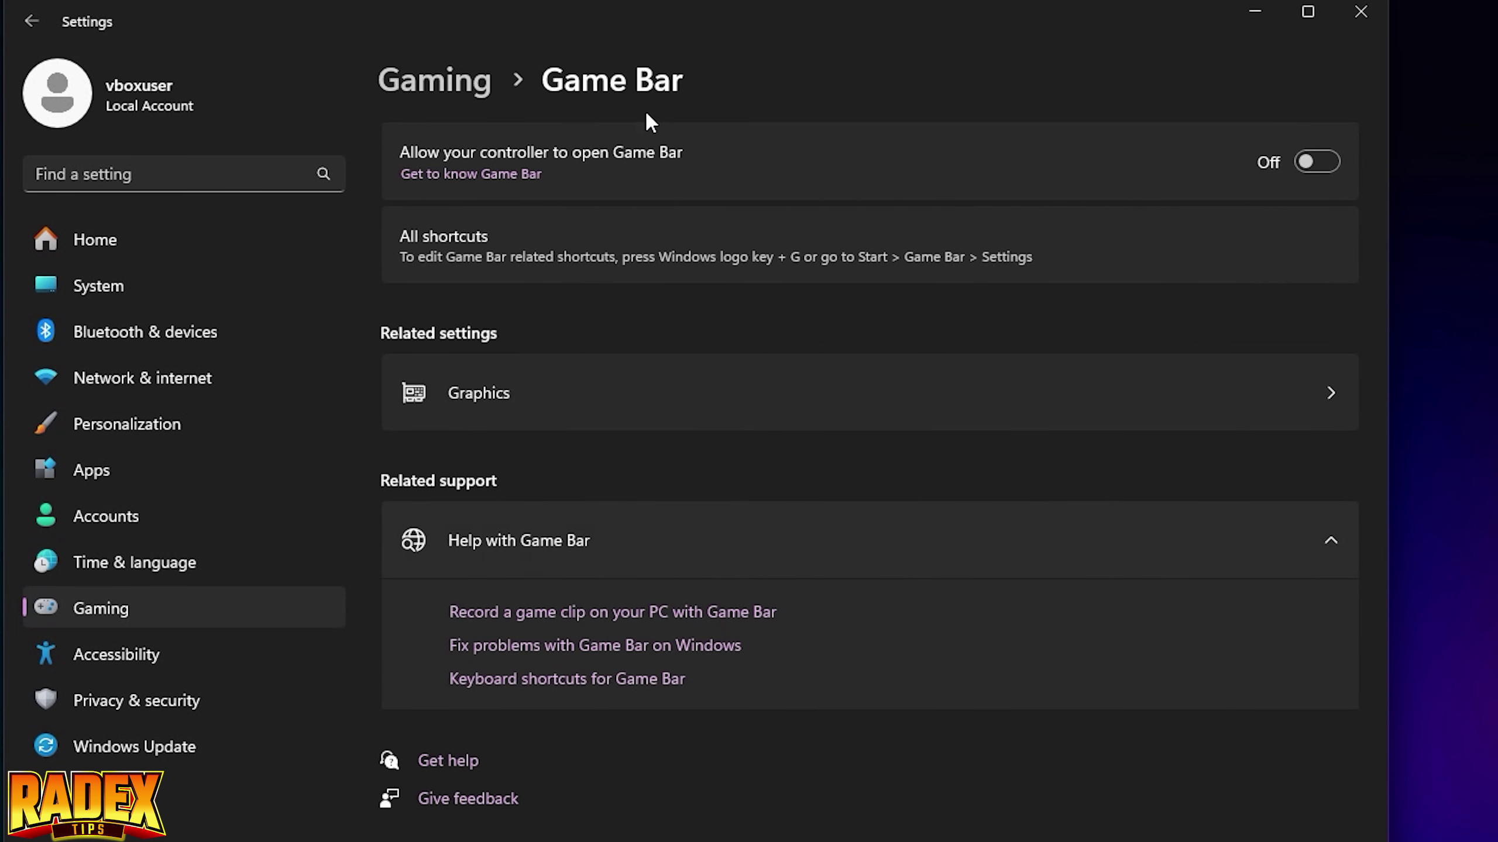
click(445, 88)
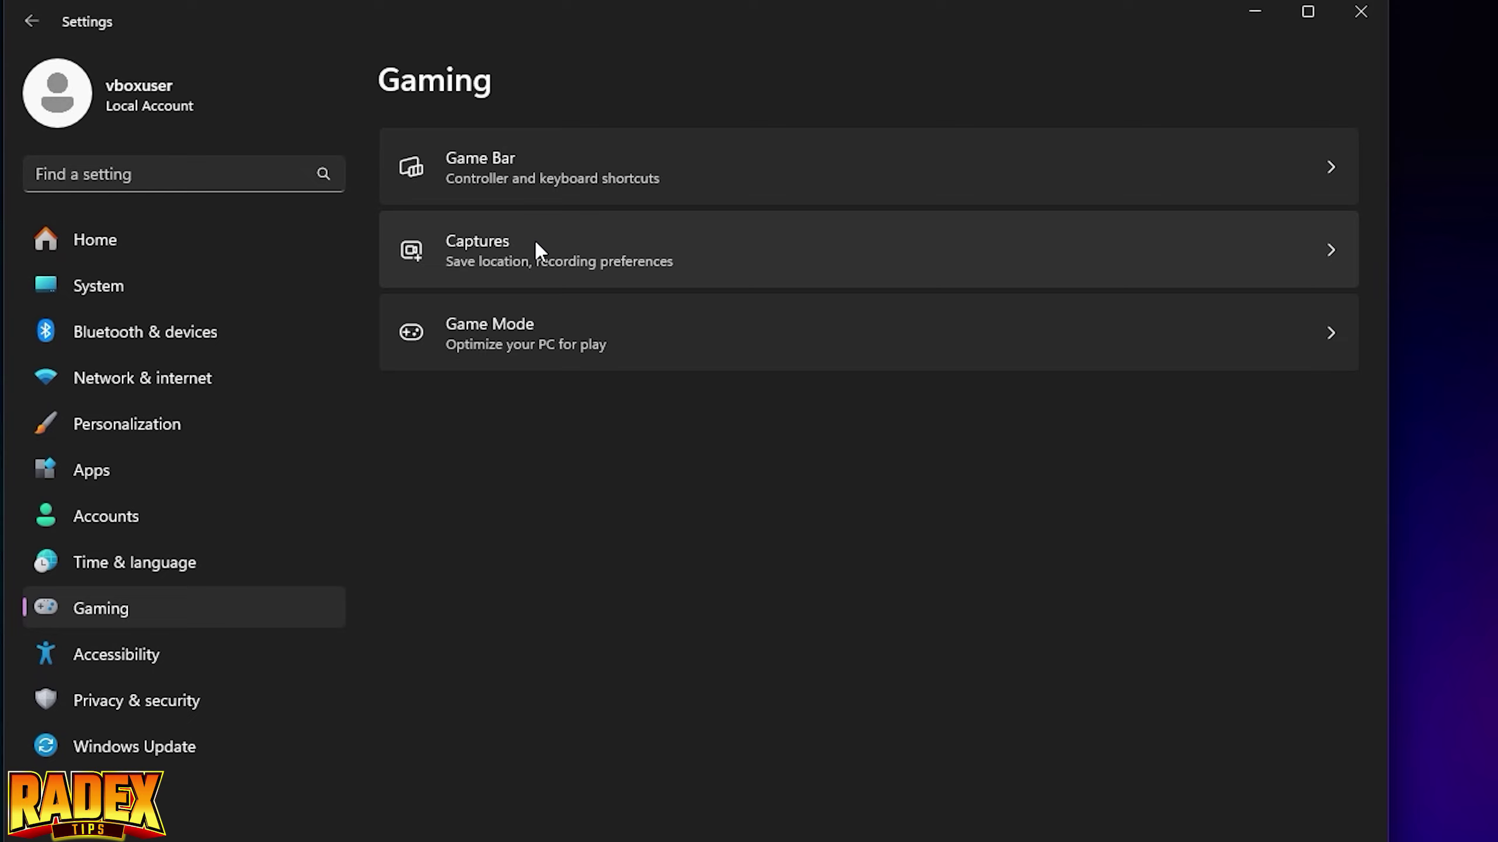
click(537, 250)
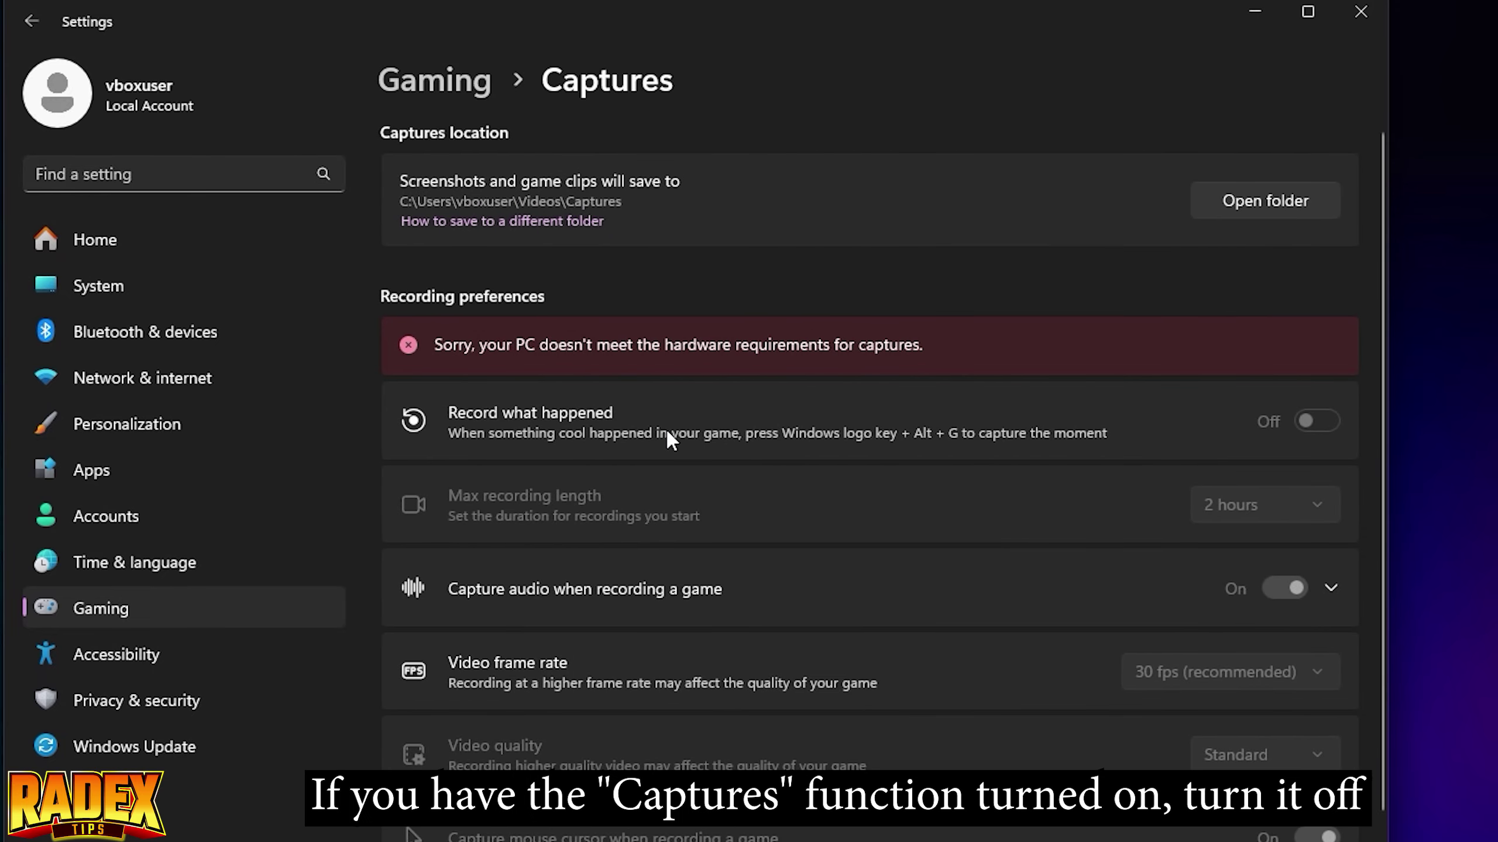
scroll(866, 562, down, 5)
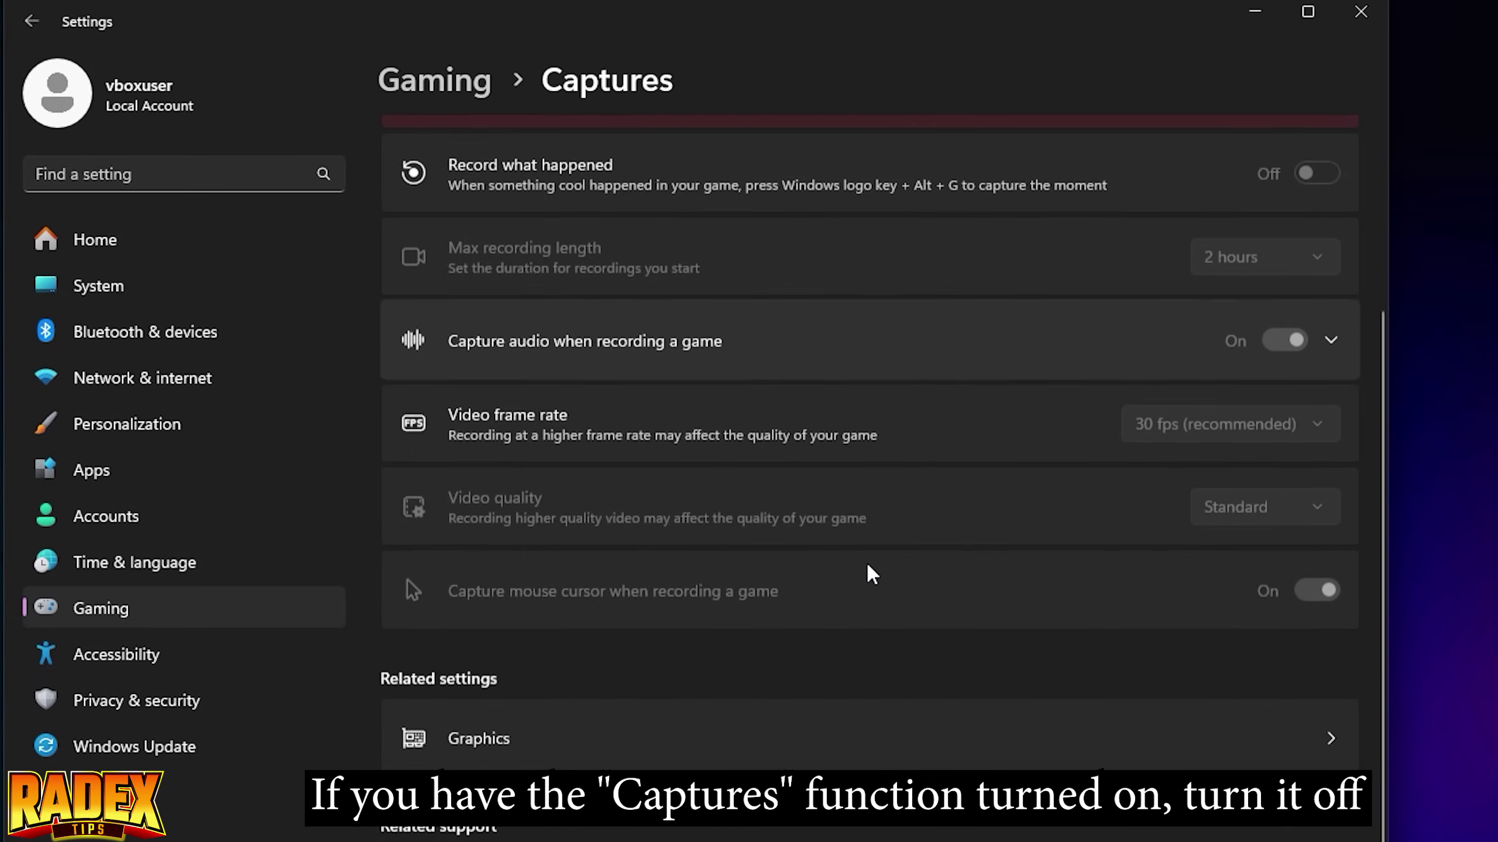
scroll(865, 561, up, 5)
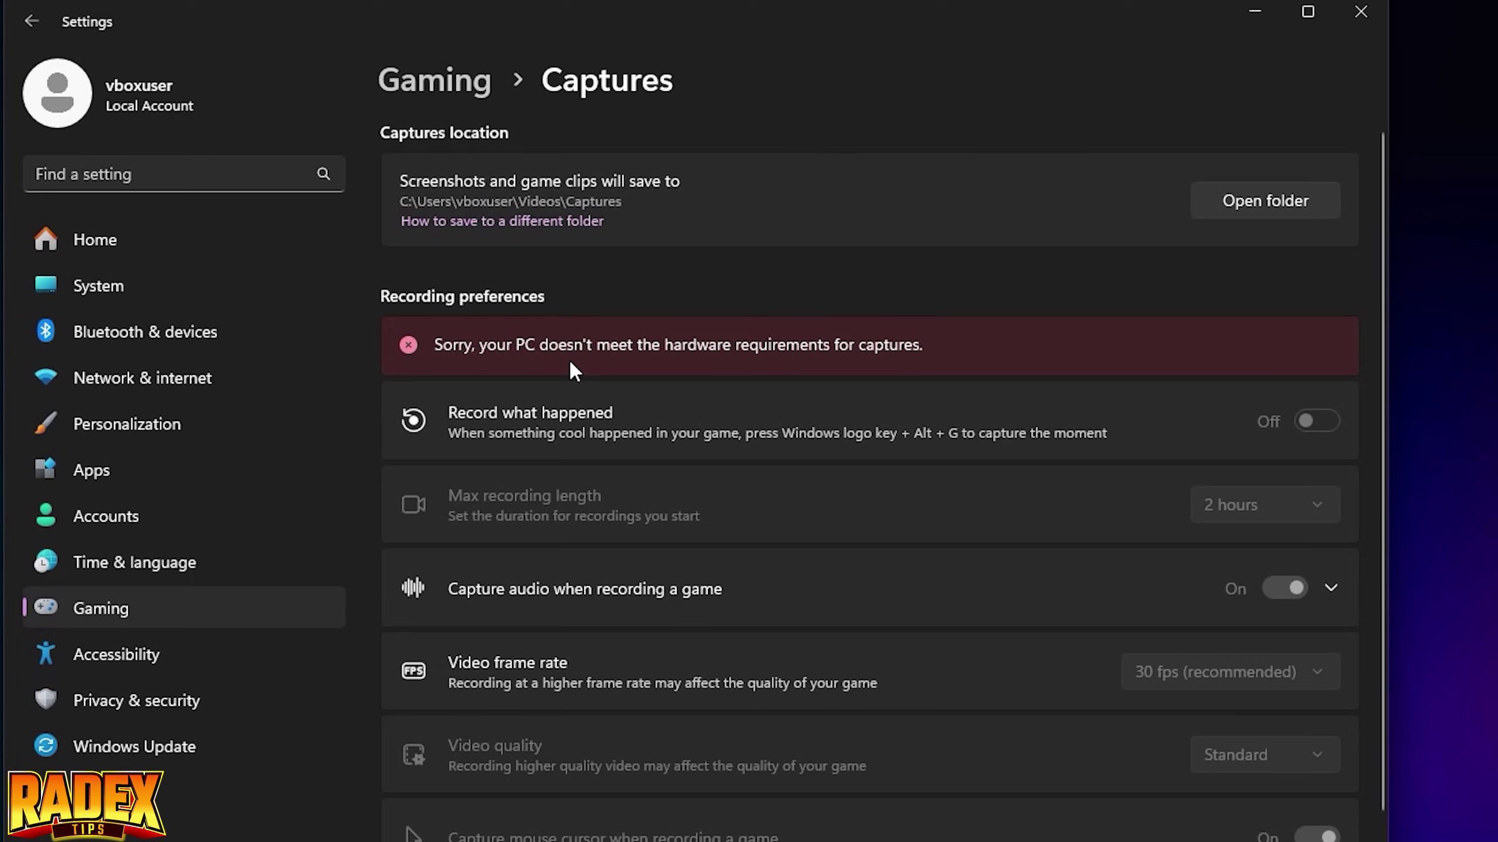
click(454, 79)
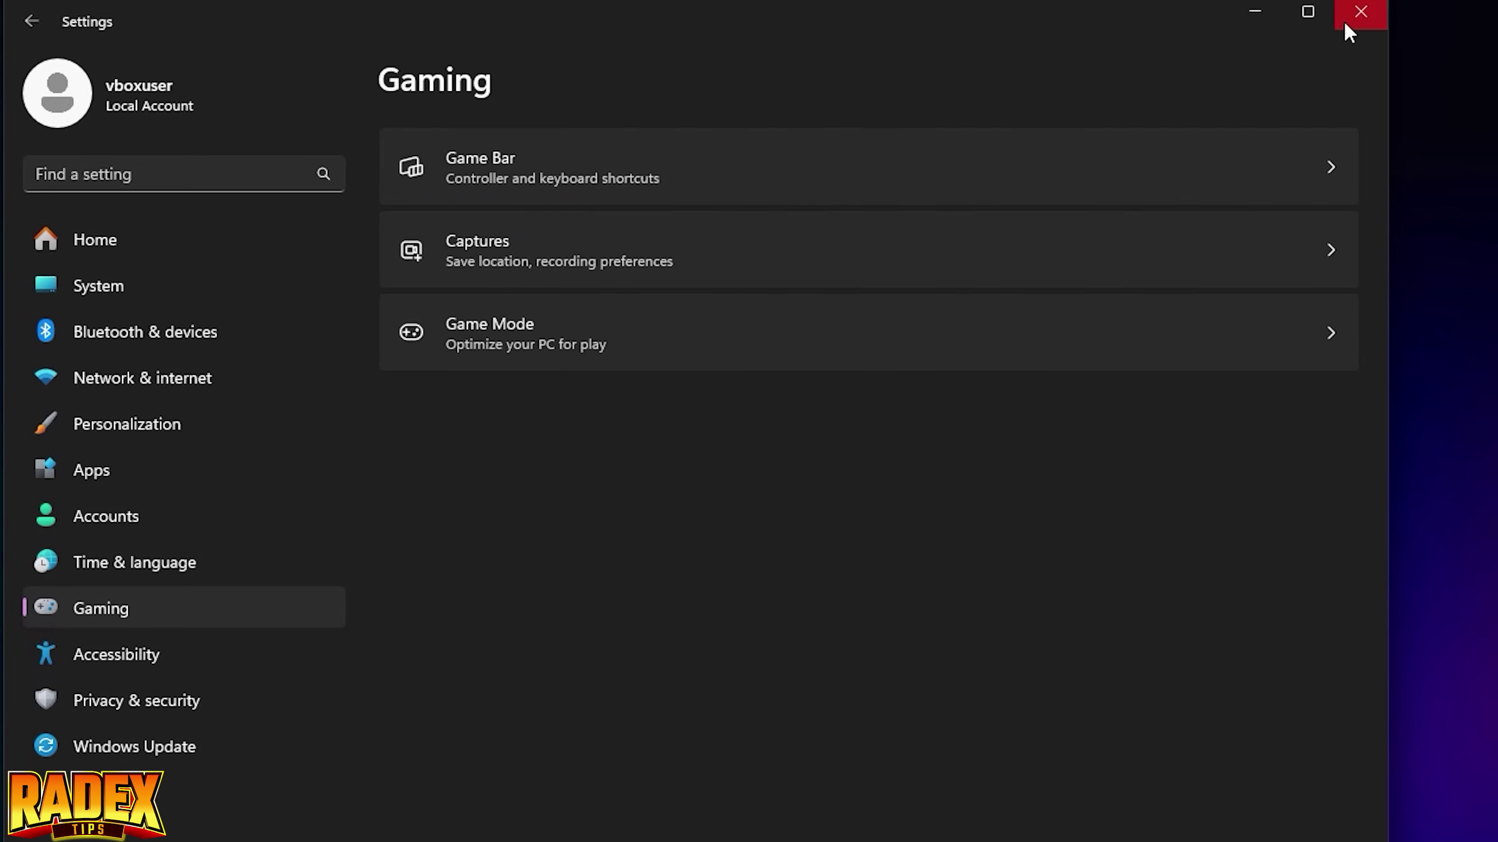
click(1359, 12)
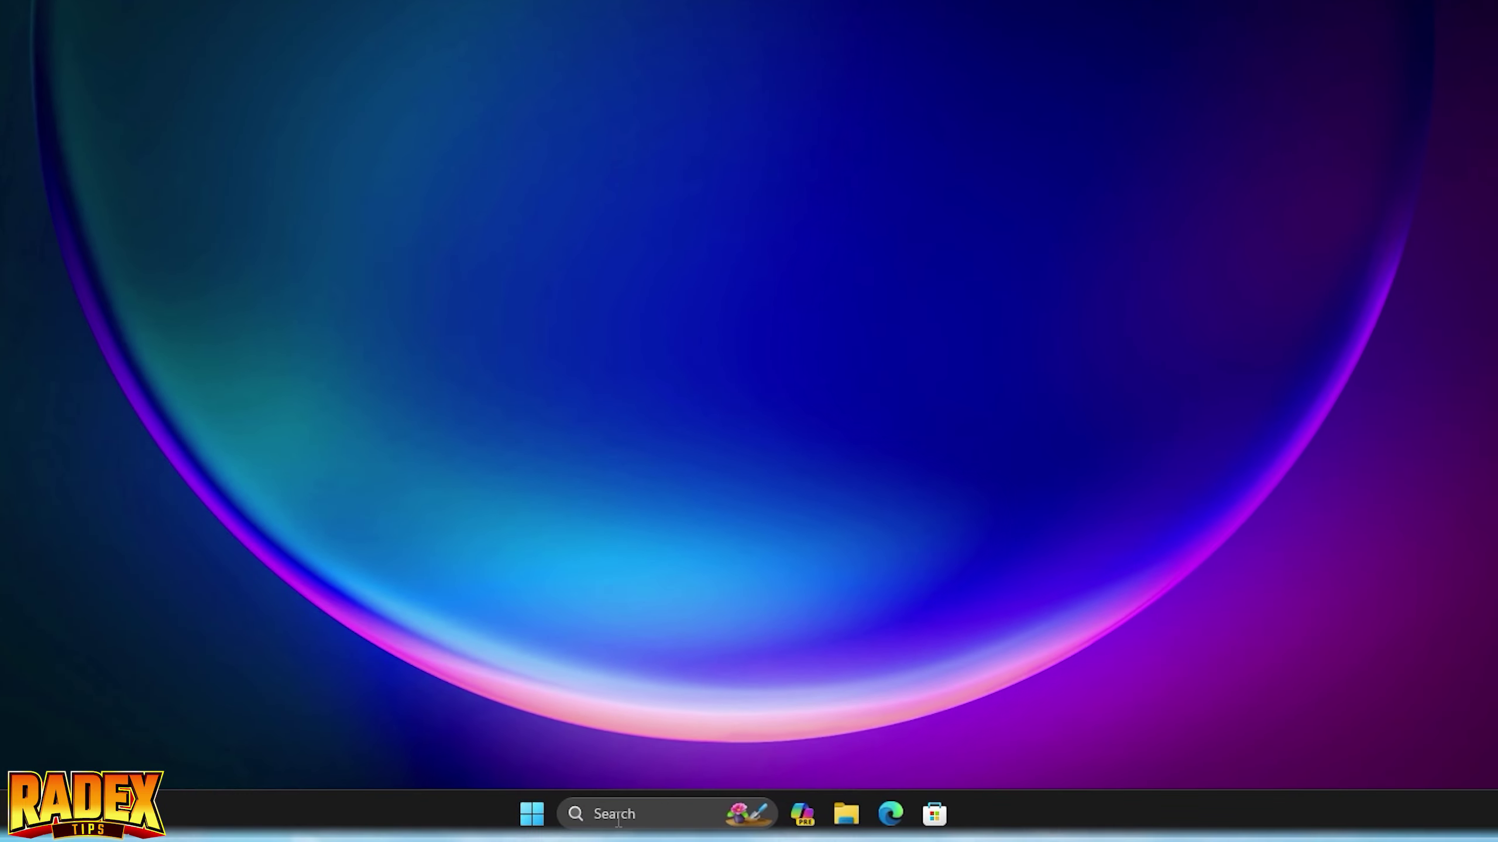
Open the Windows Update settings, check for available updates, and close Settings
click(617, 820)
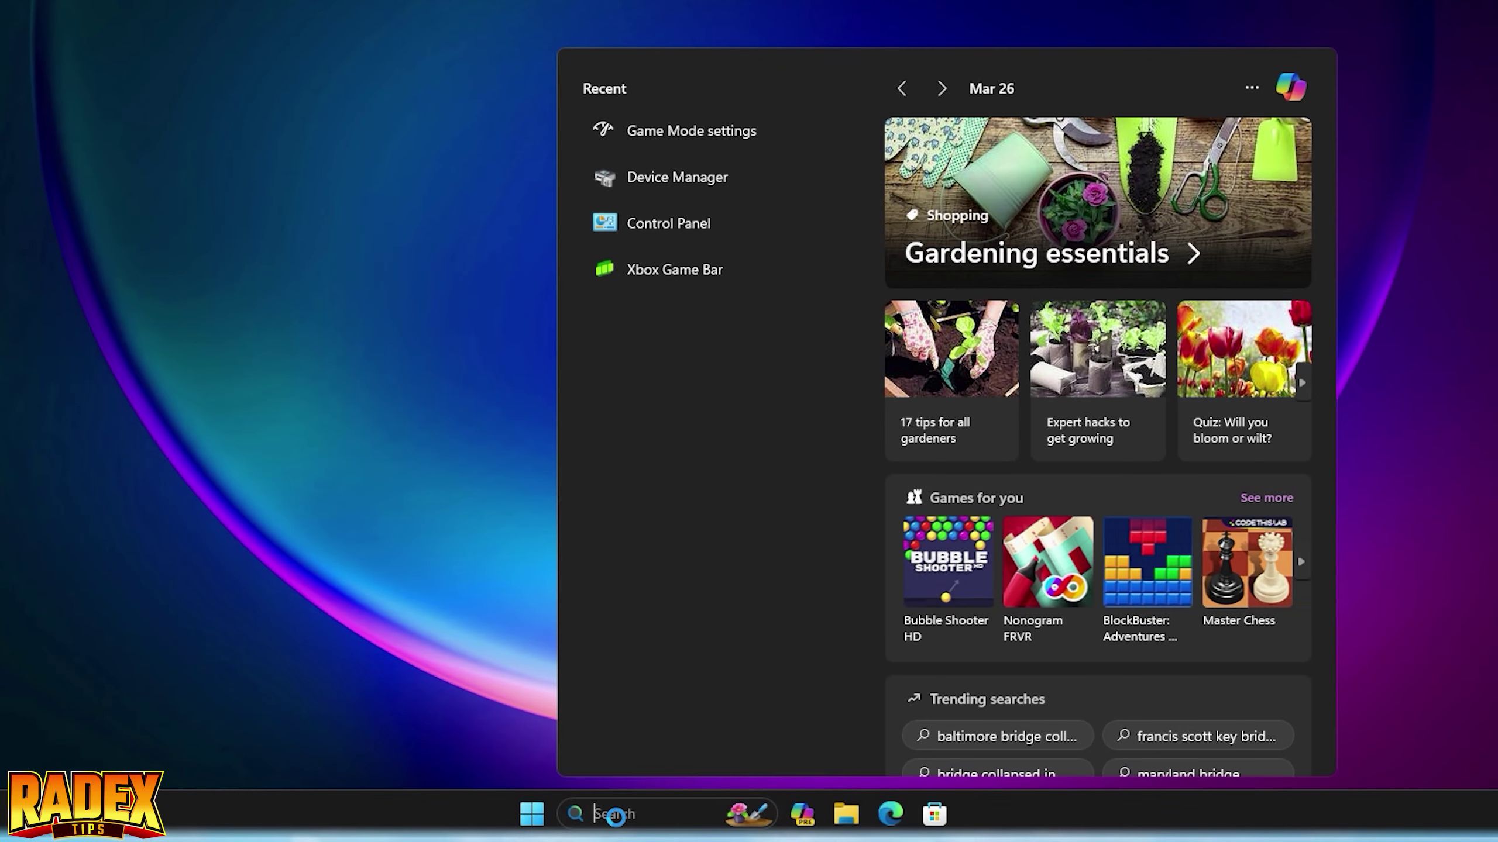
text(windows upda)
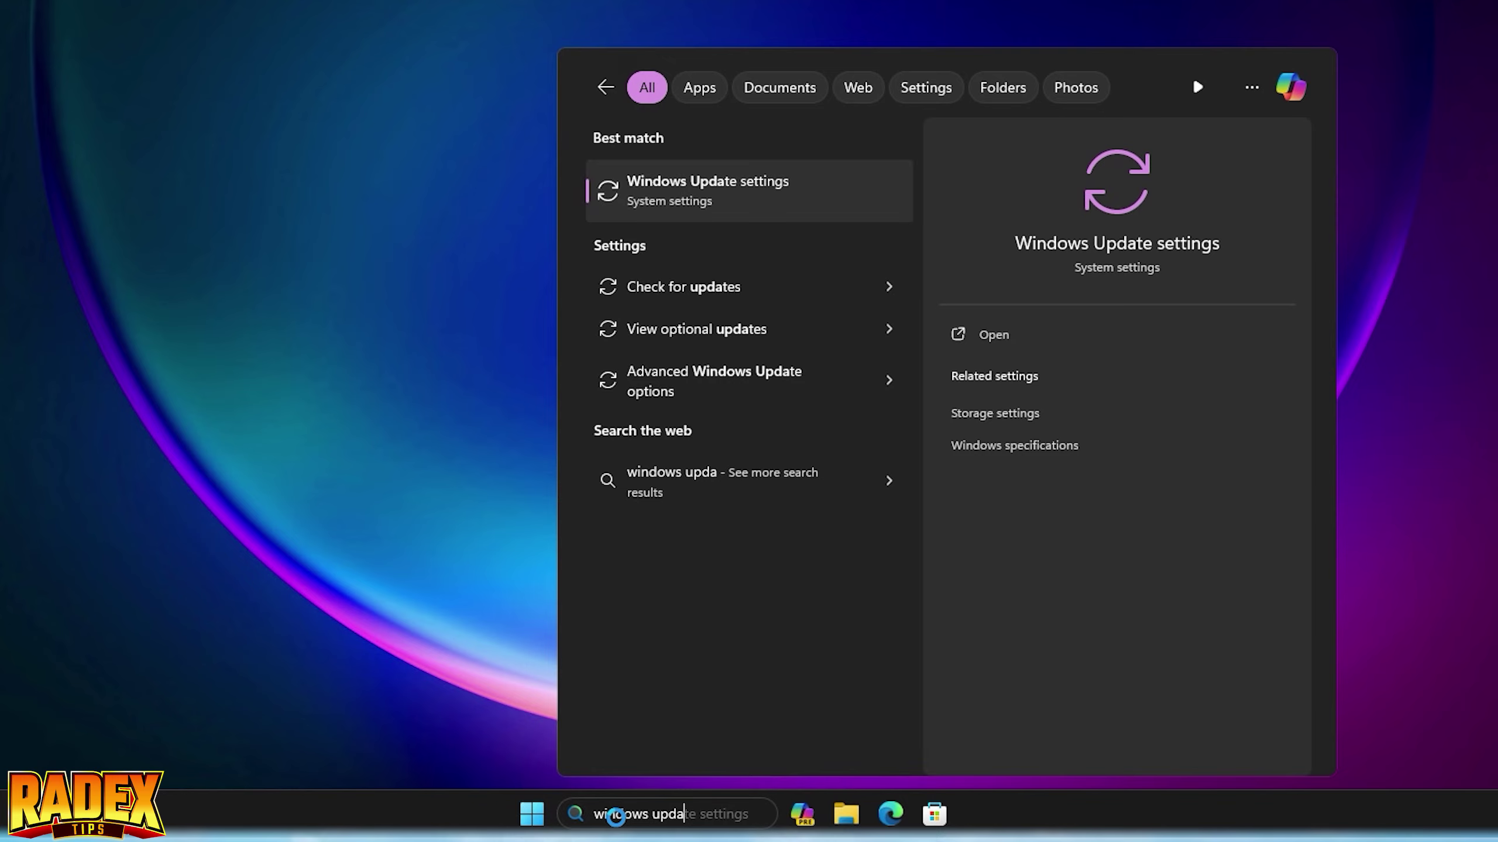
text(te)
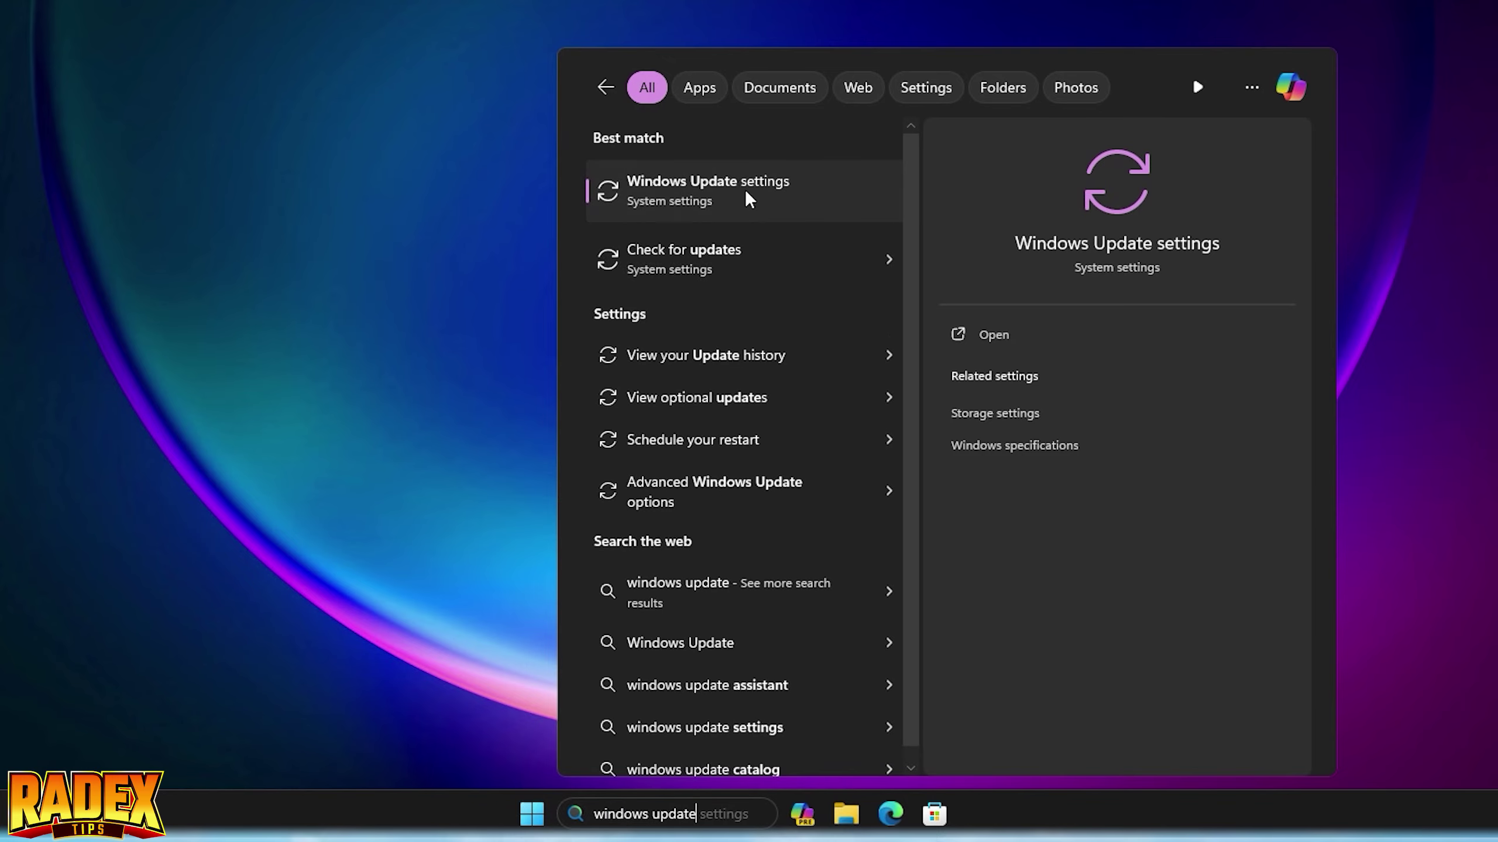
click(689, 262)
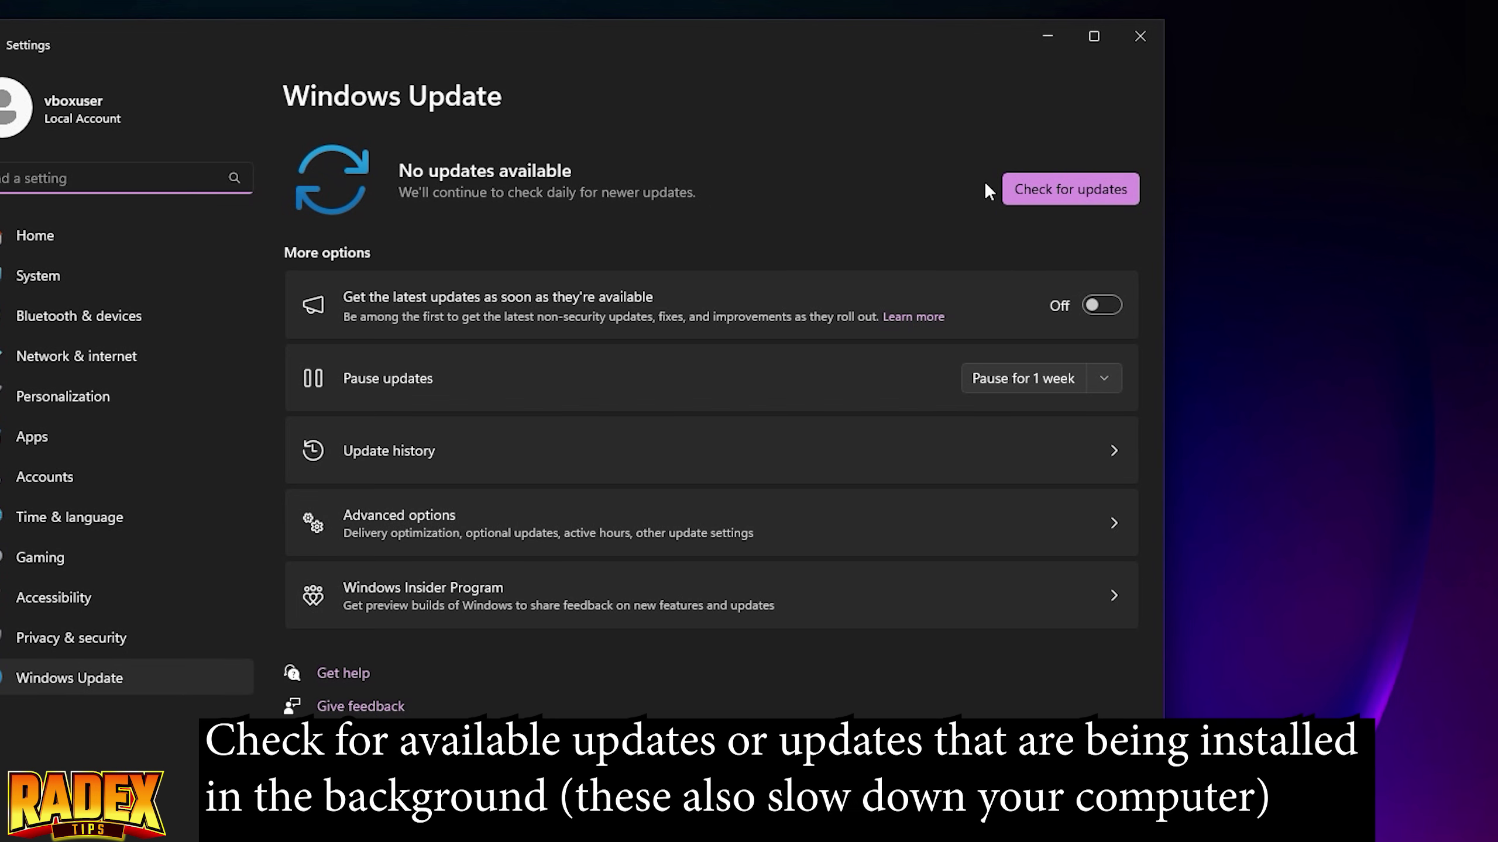
click(1057, 183)
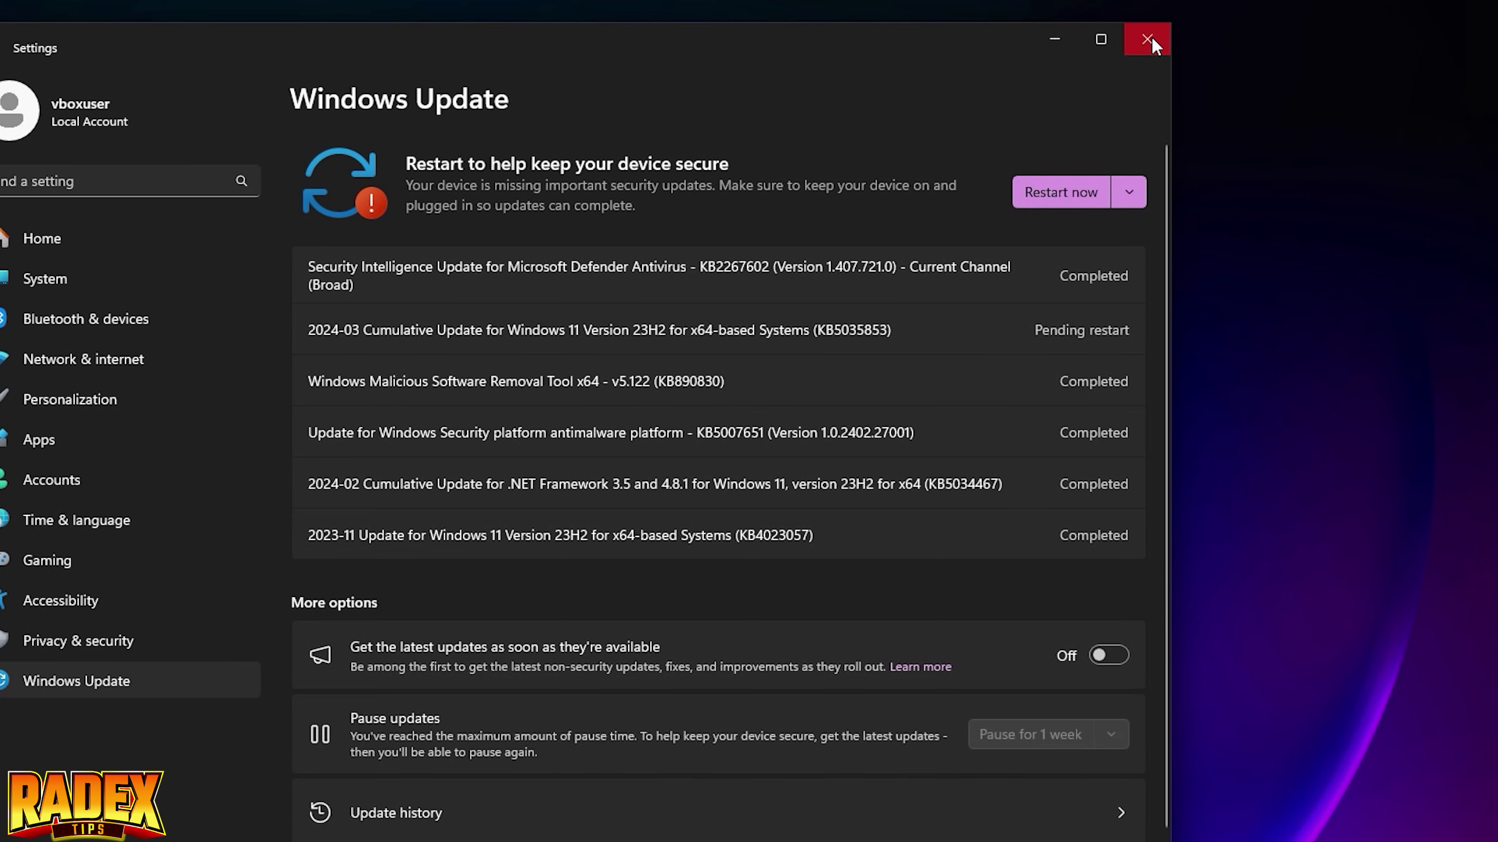
click(1147, 39)
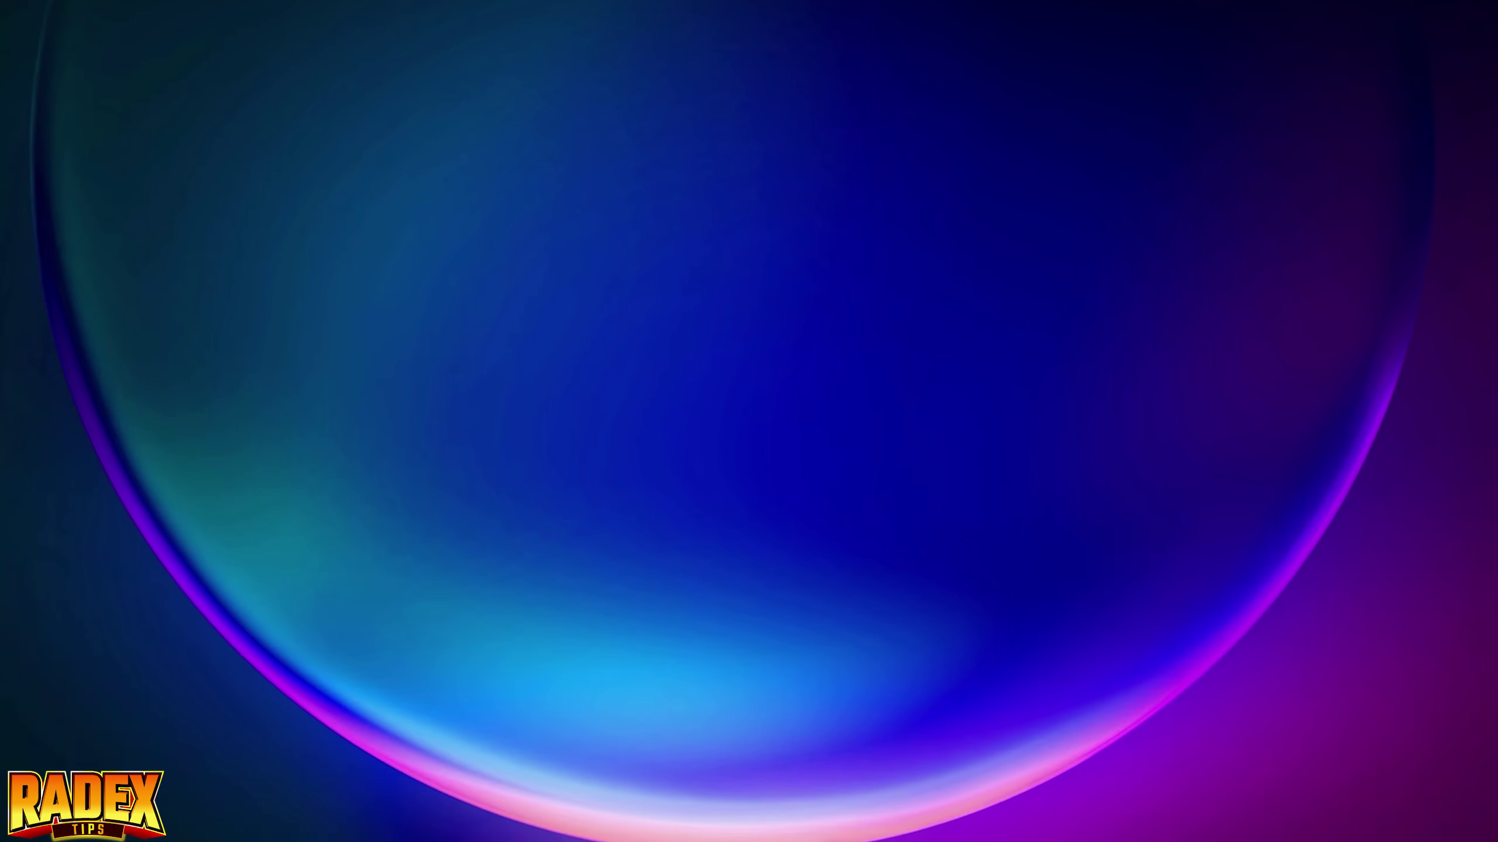
Restart the computer without choosing the update-and-restart option
click(533, 817)
click(984, 745)
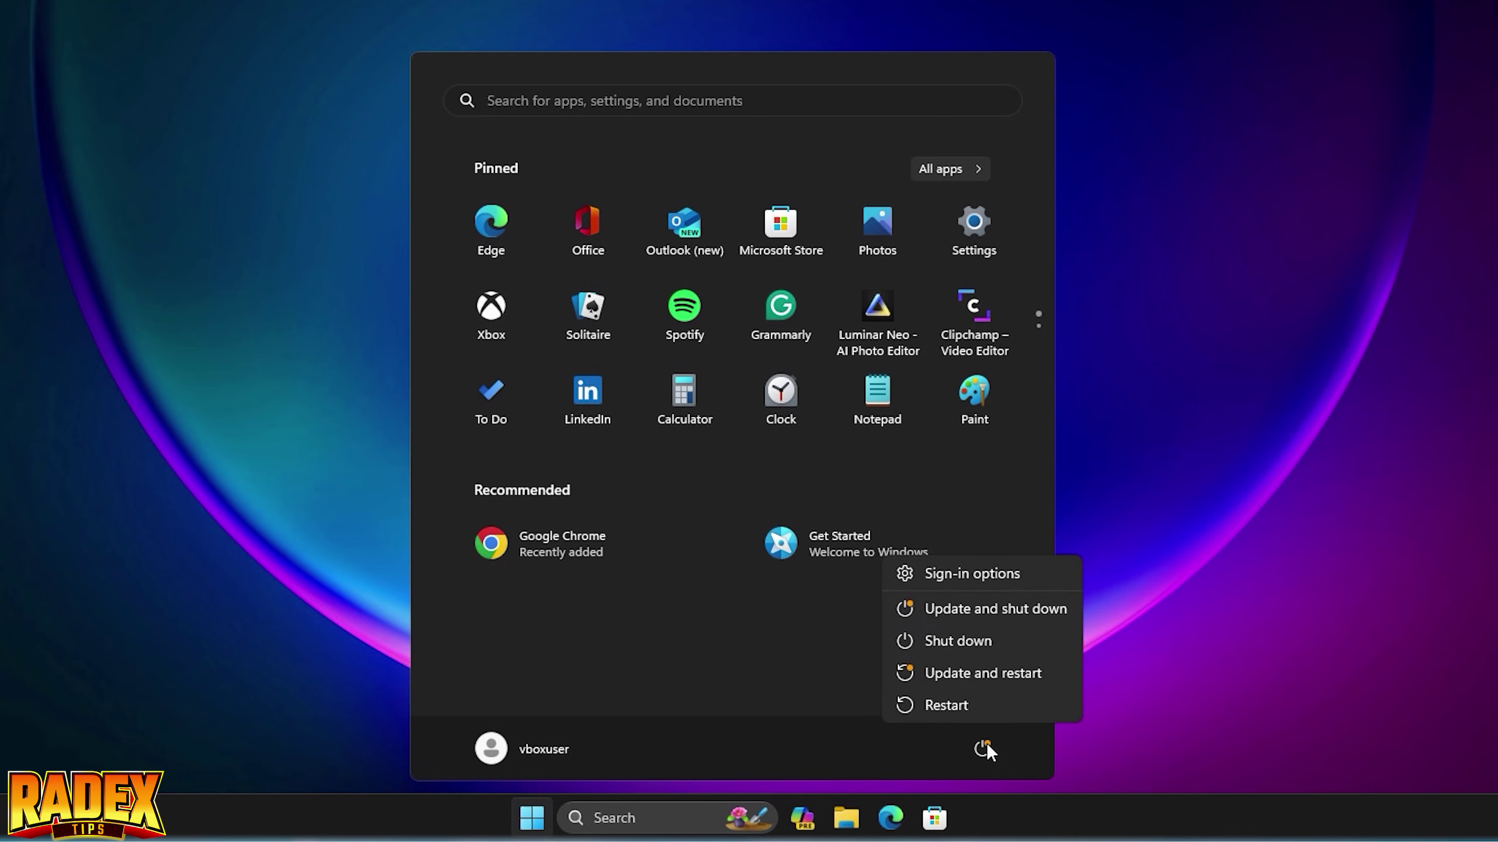
click(950, 710)
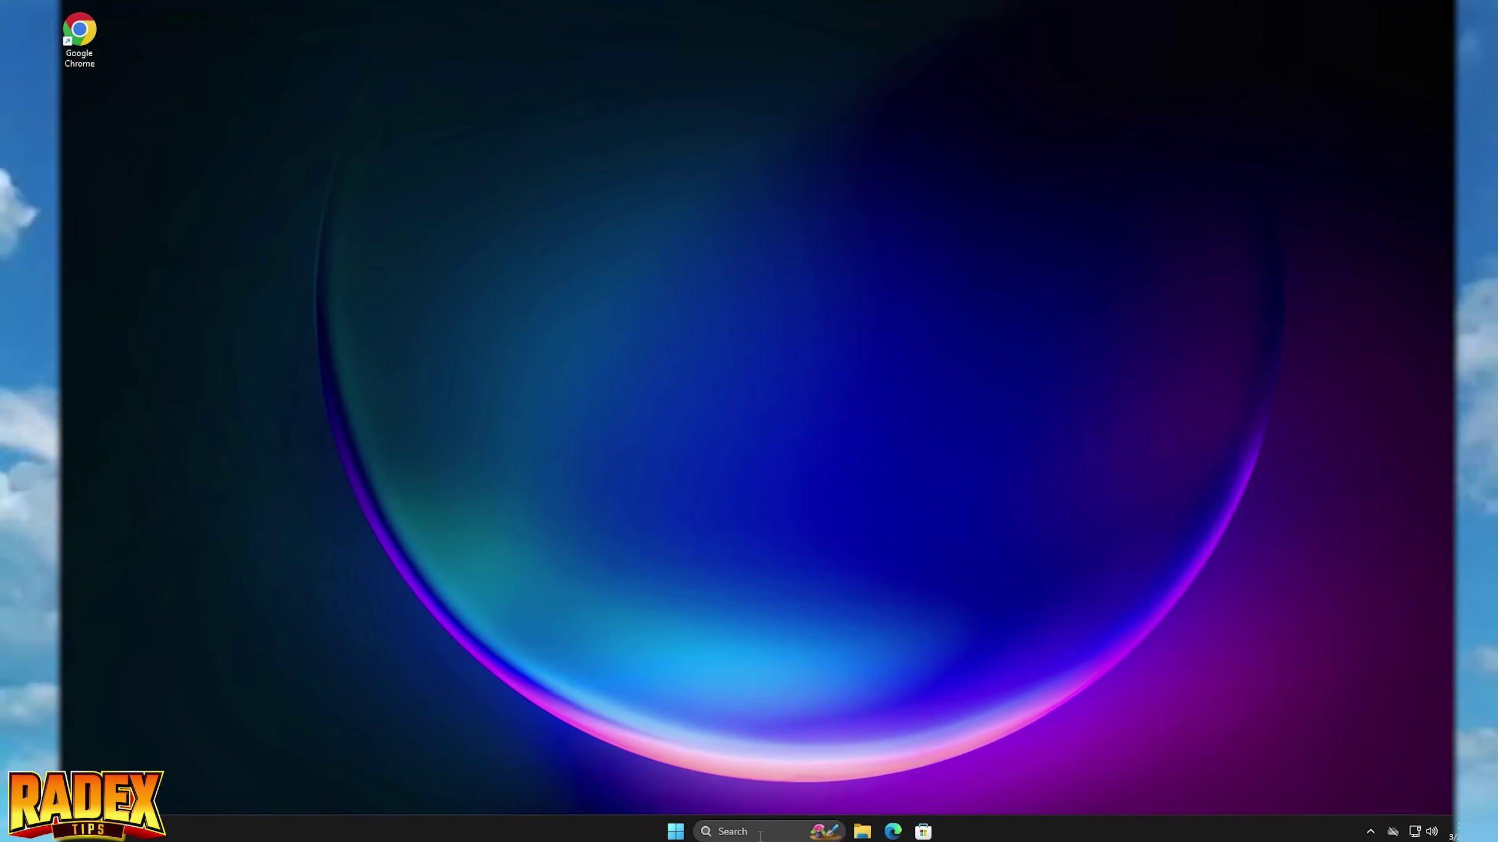
Find and open the Services console through Windows search
click(736, 826)
text(s)
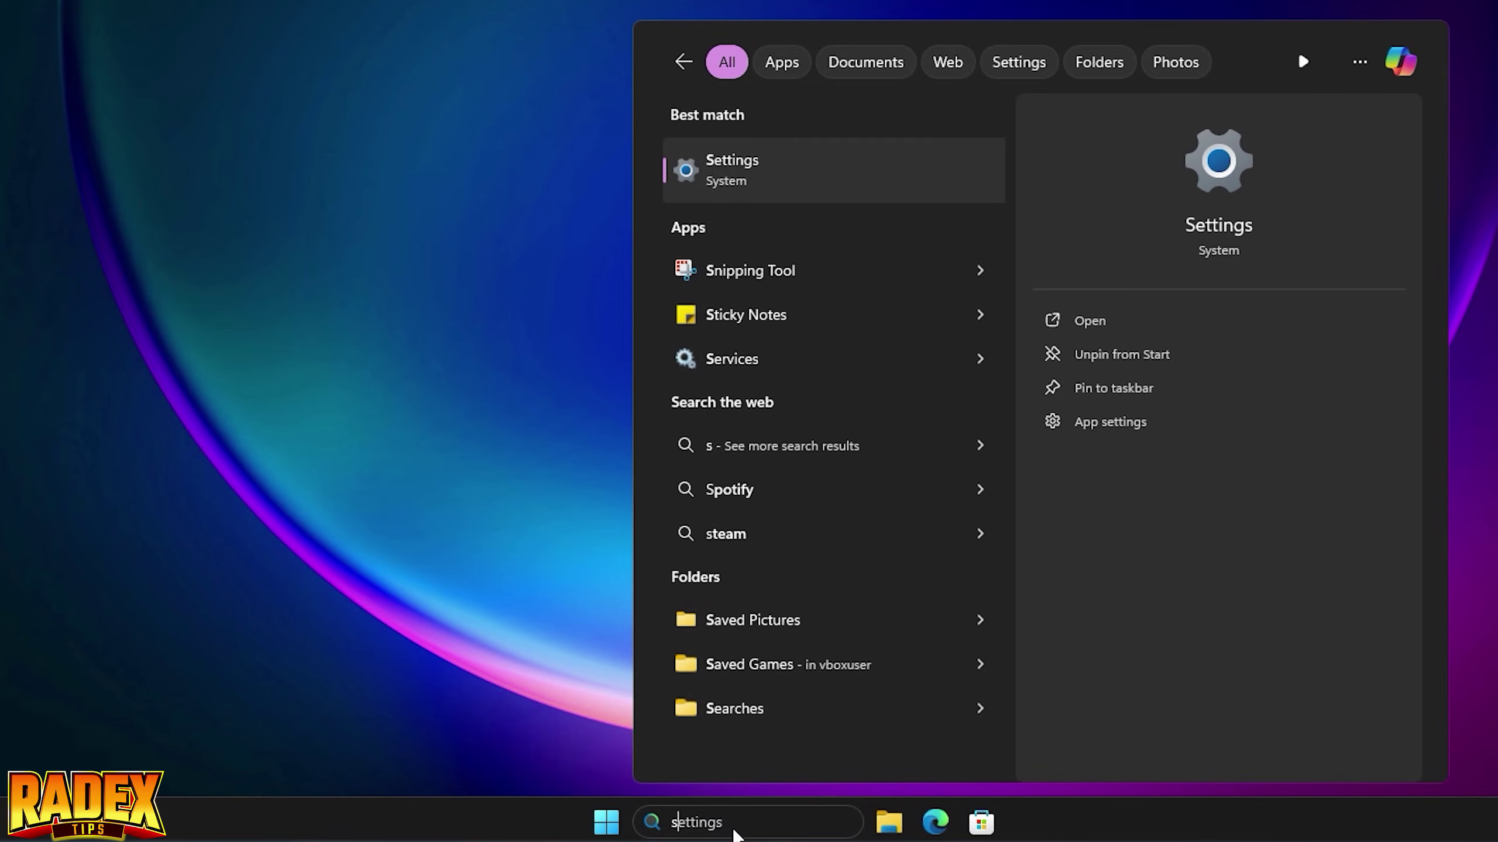
text(ervice)
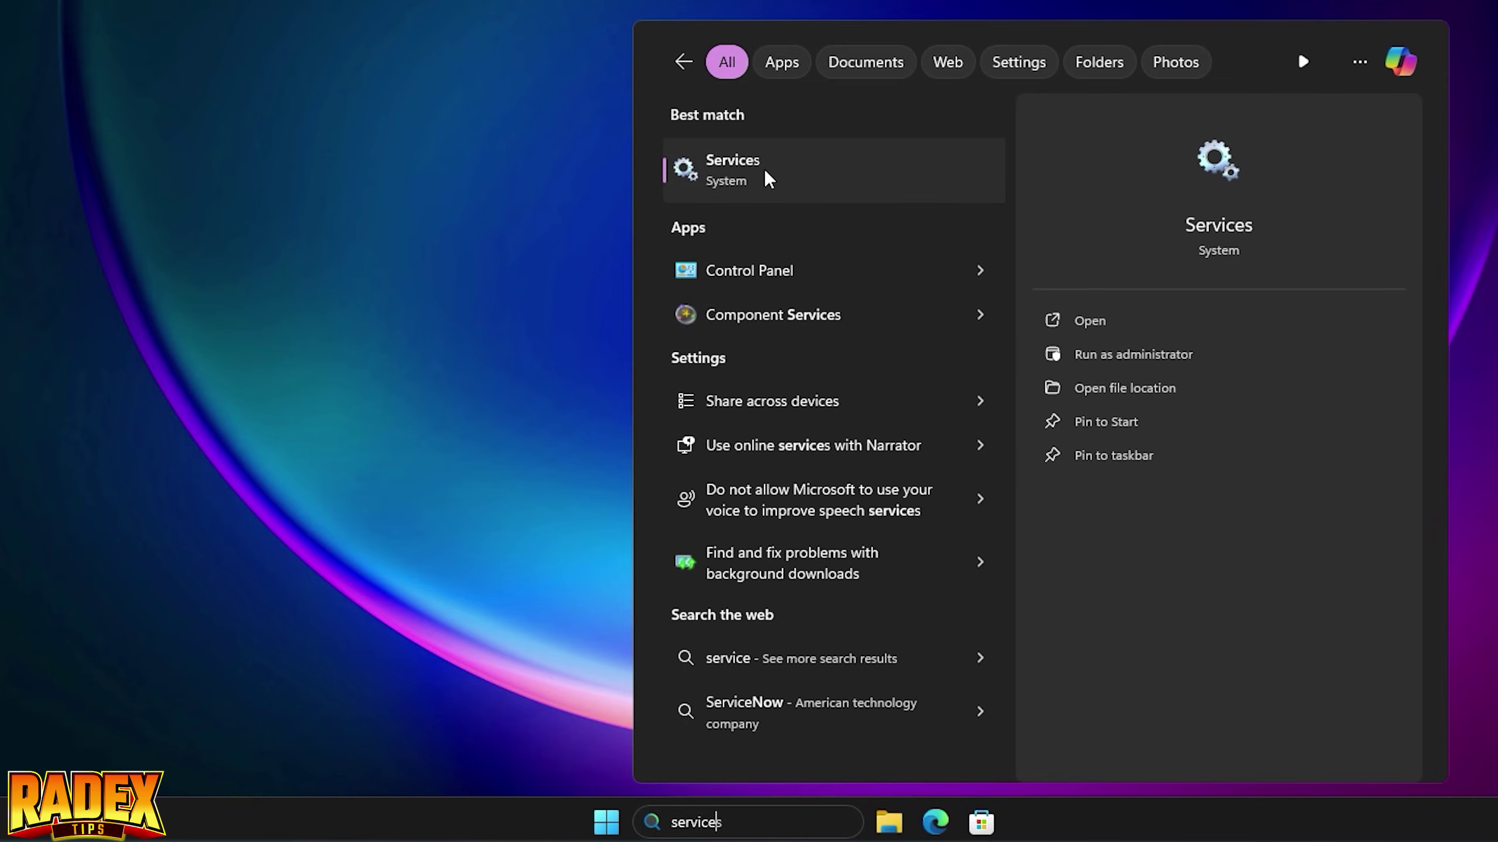
click(764, 168)
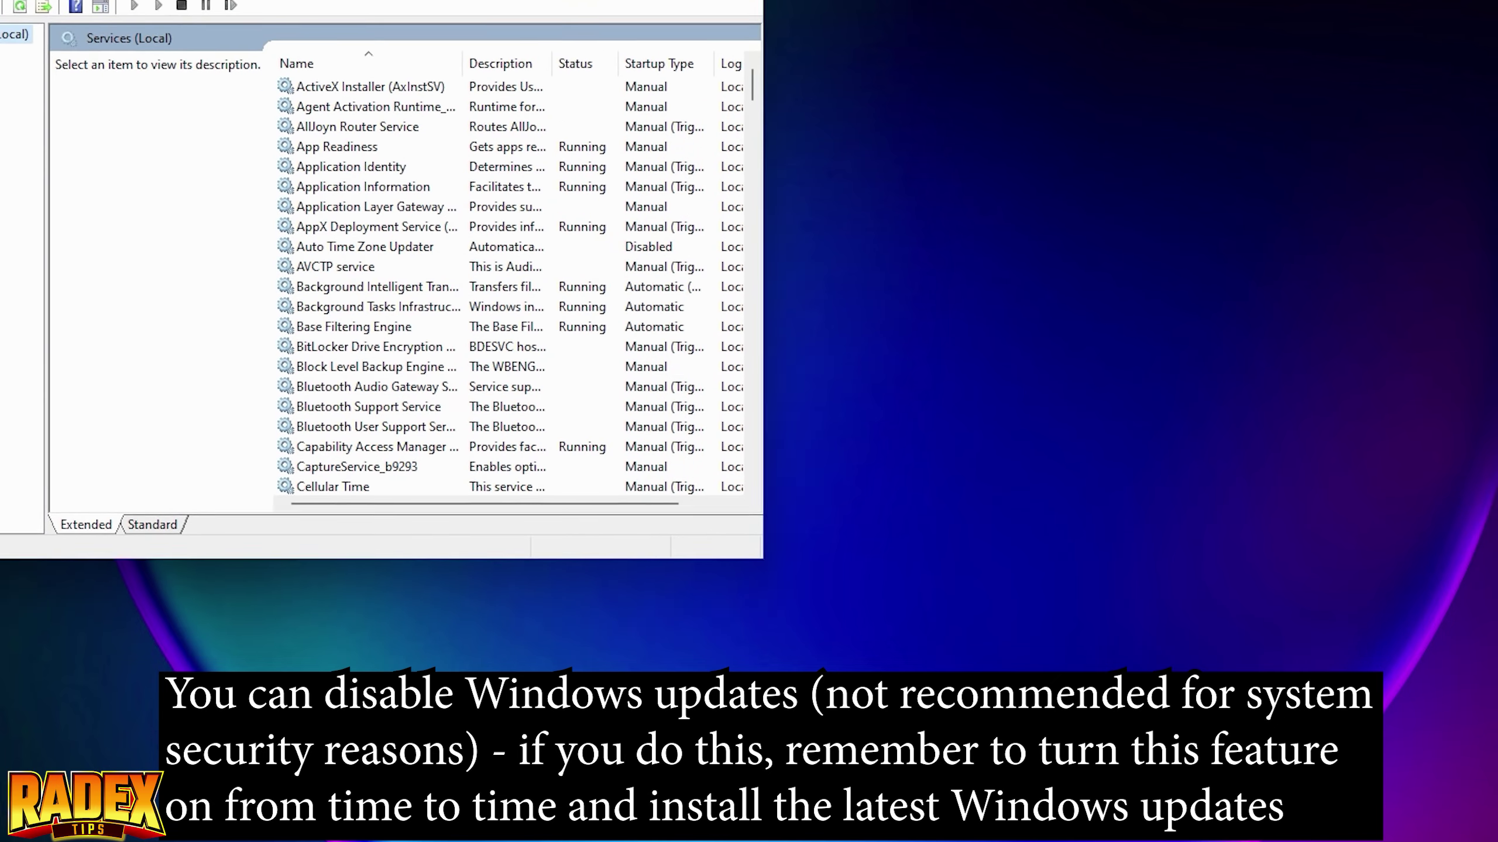
Locate the Windows Update service in the services list and open its properties
scroll(874, 489, down, 9)
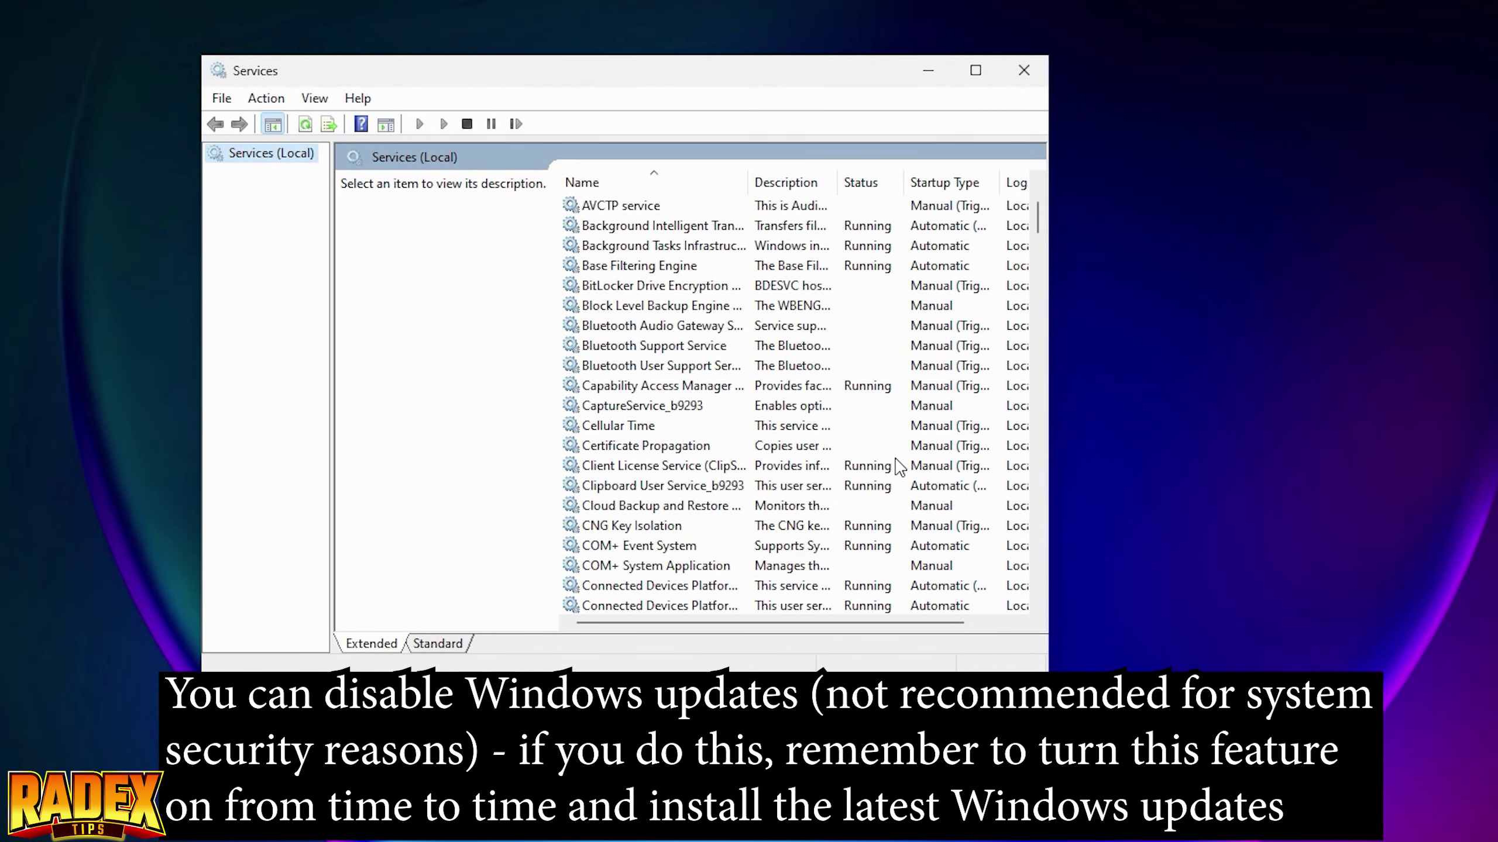
click(744, 471)
key(w)
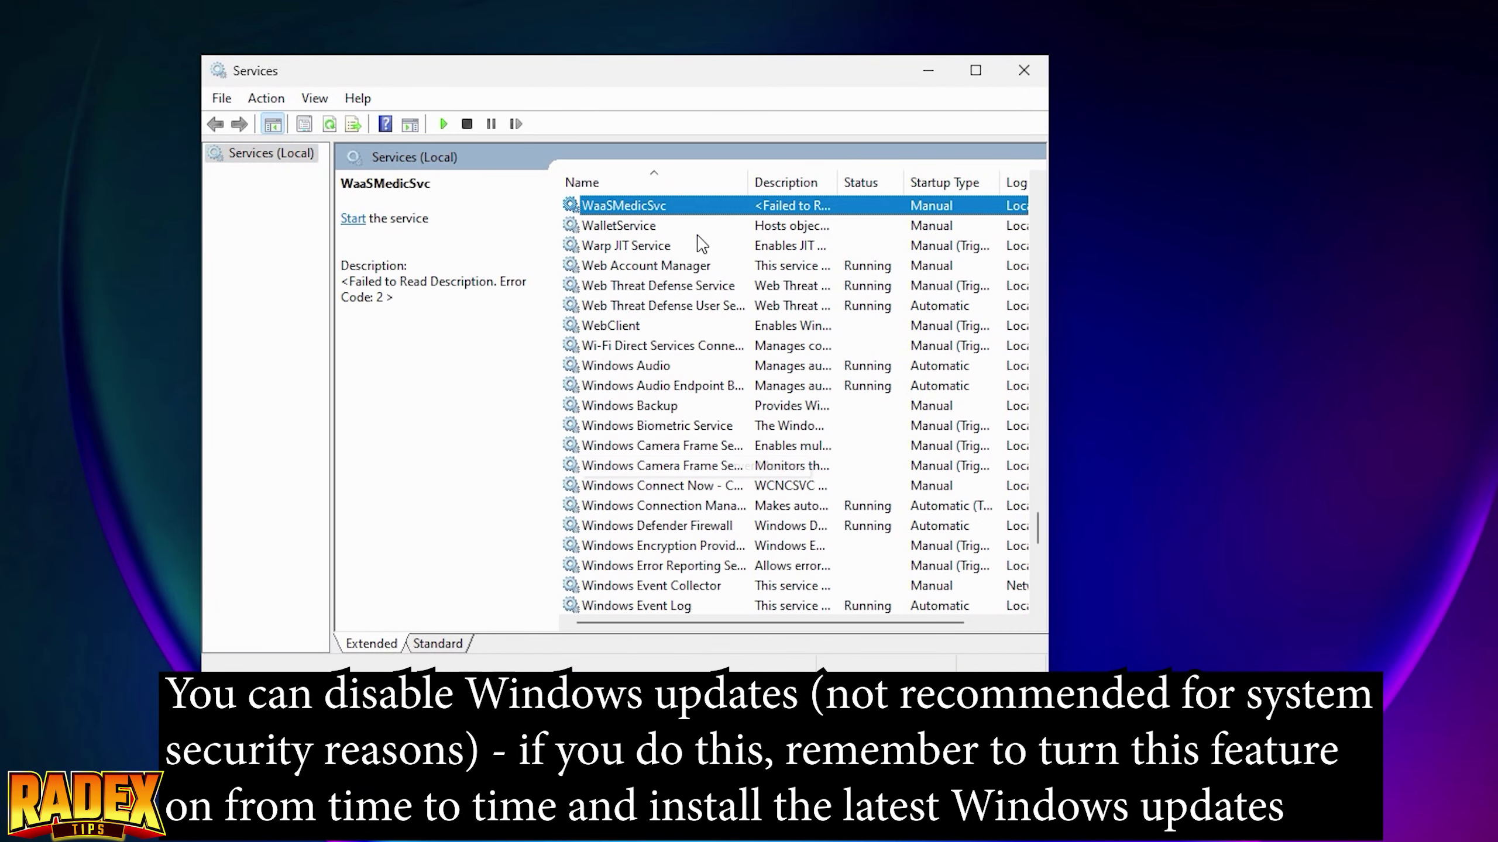
scroll(693, 504, down, 7)
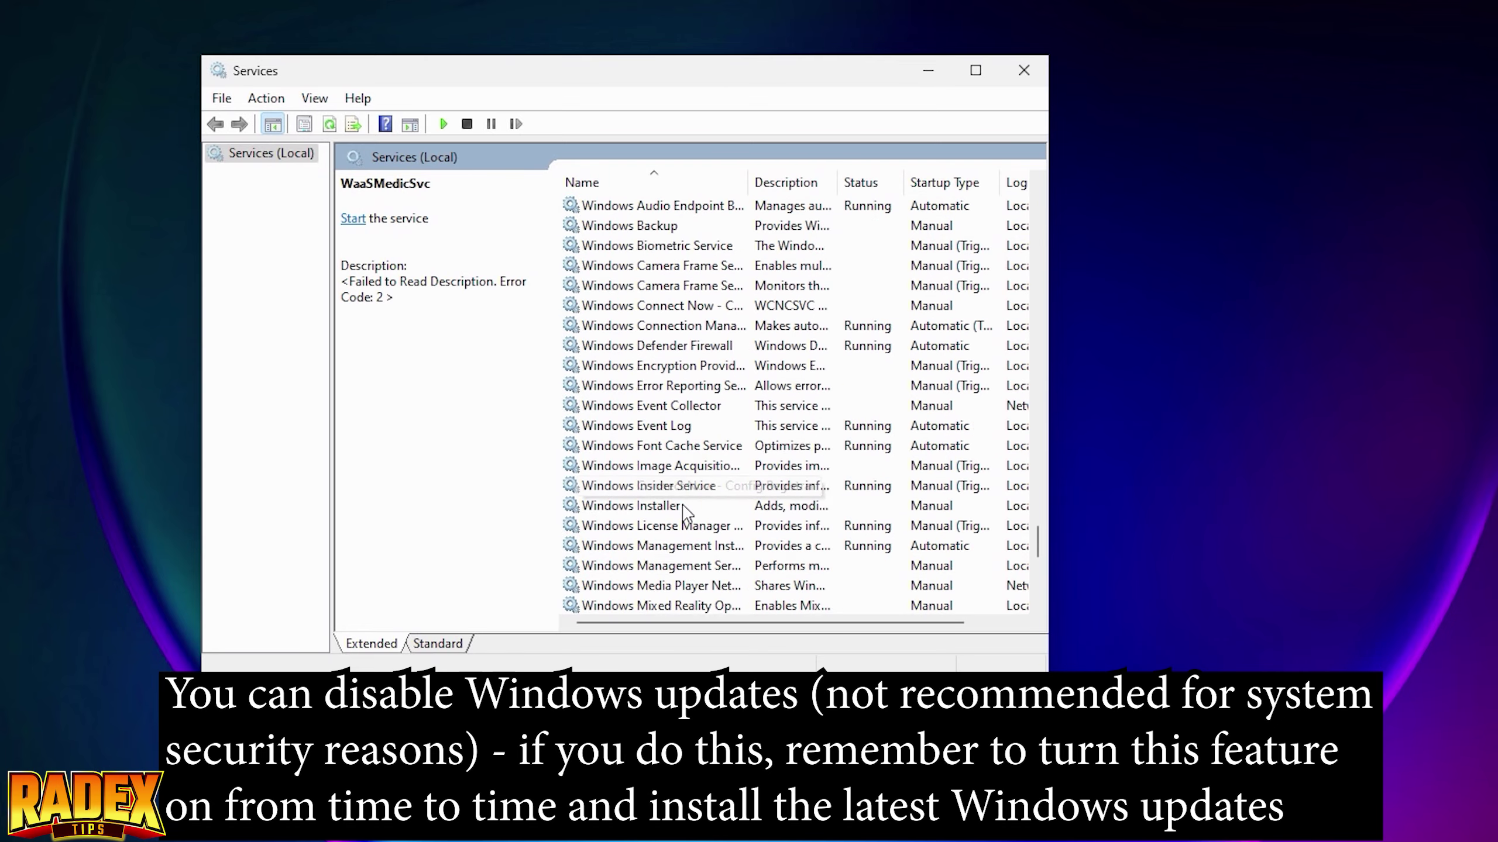
scroll(693, 506, down, 3)
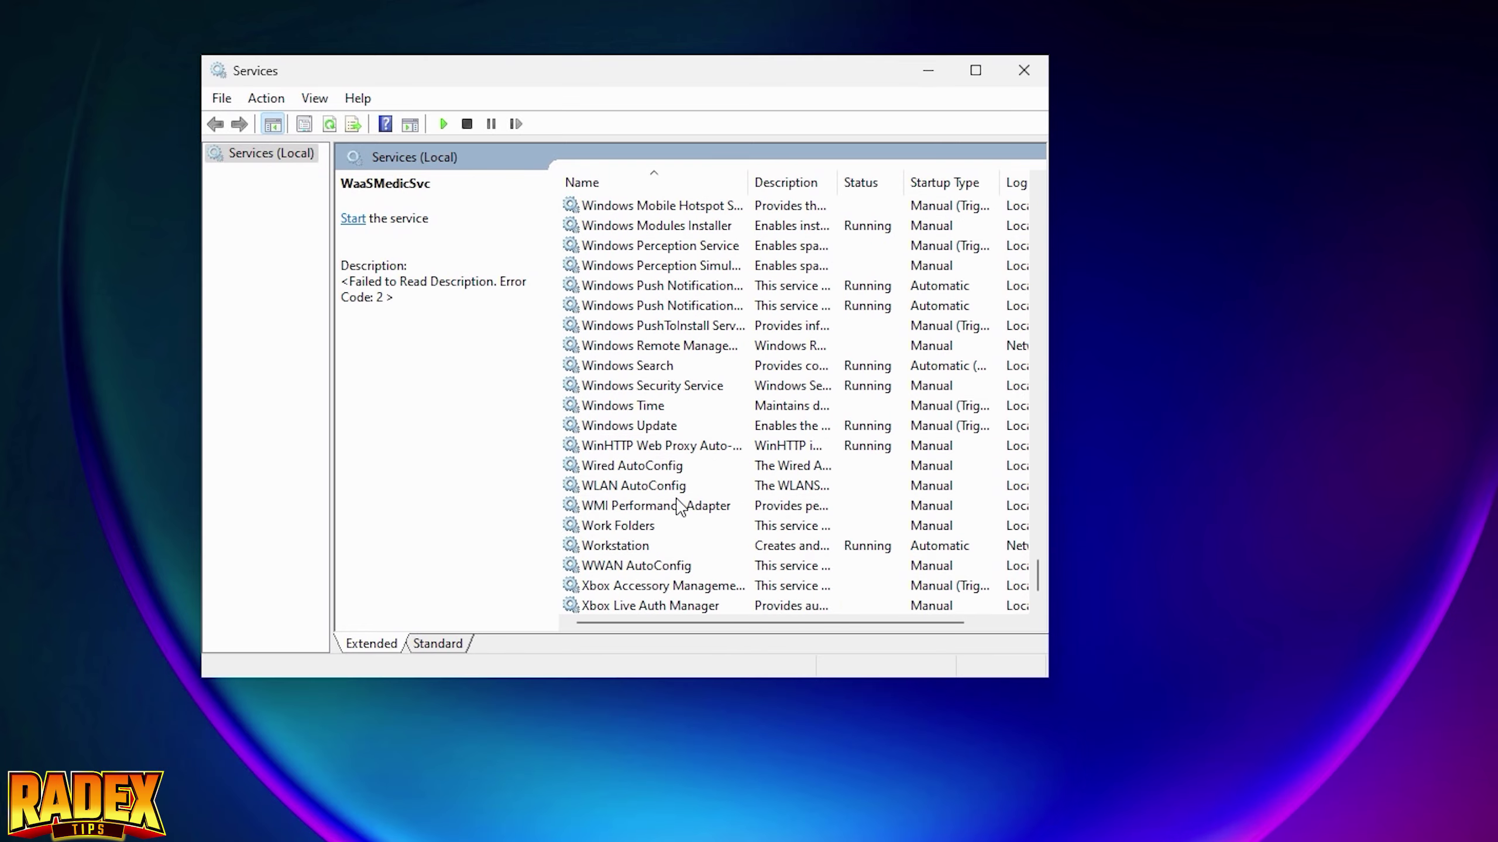
click(635, 427)
right_click(669, 428)
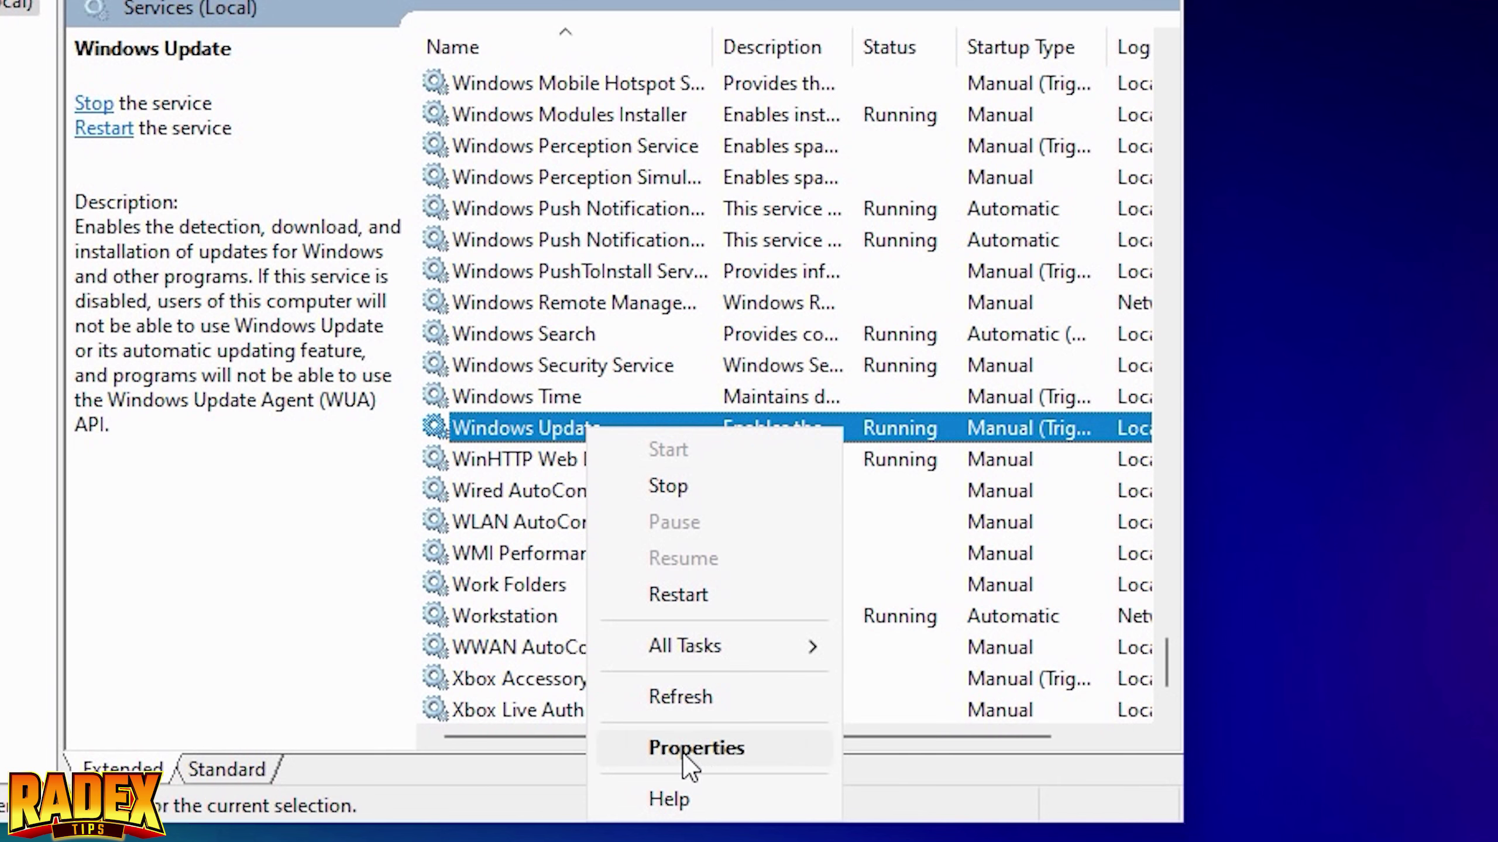
click(689, 748)
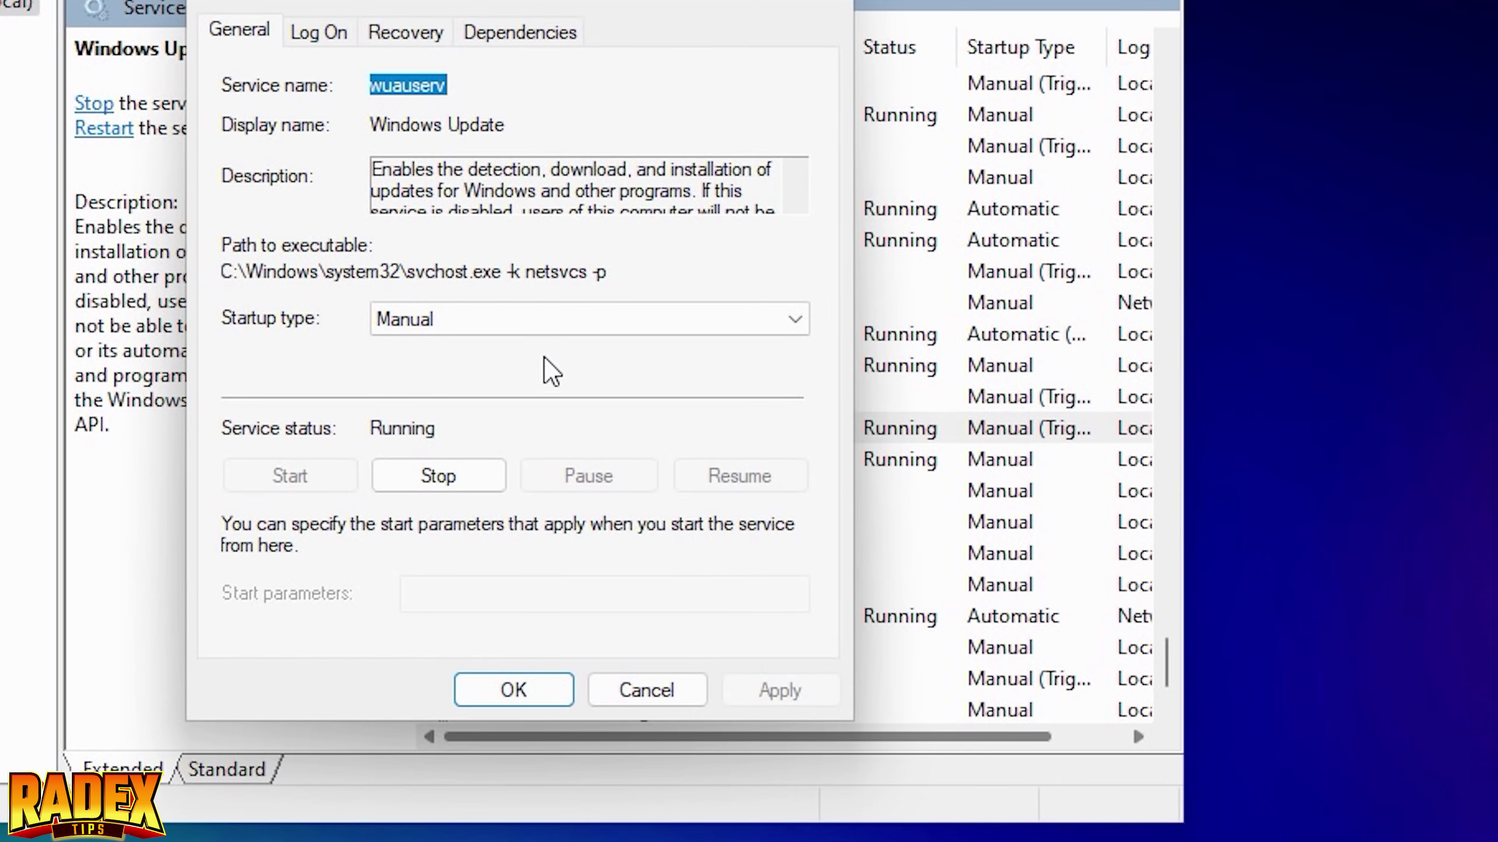
Set the Windows Update service's startup type to Disabled, apply the change, and close its properties
click(525, 327)
click(436, 410)
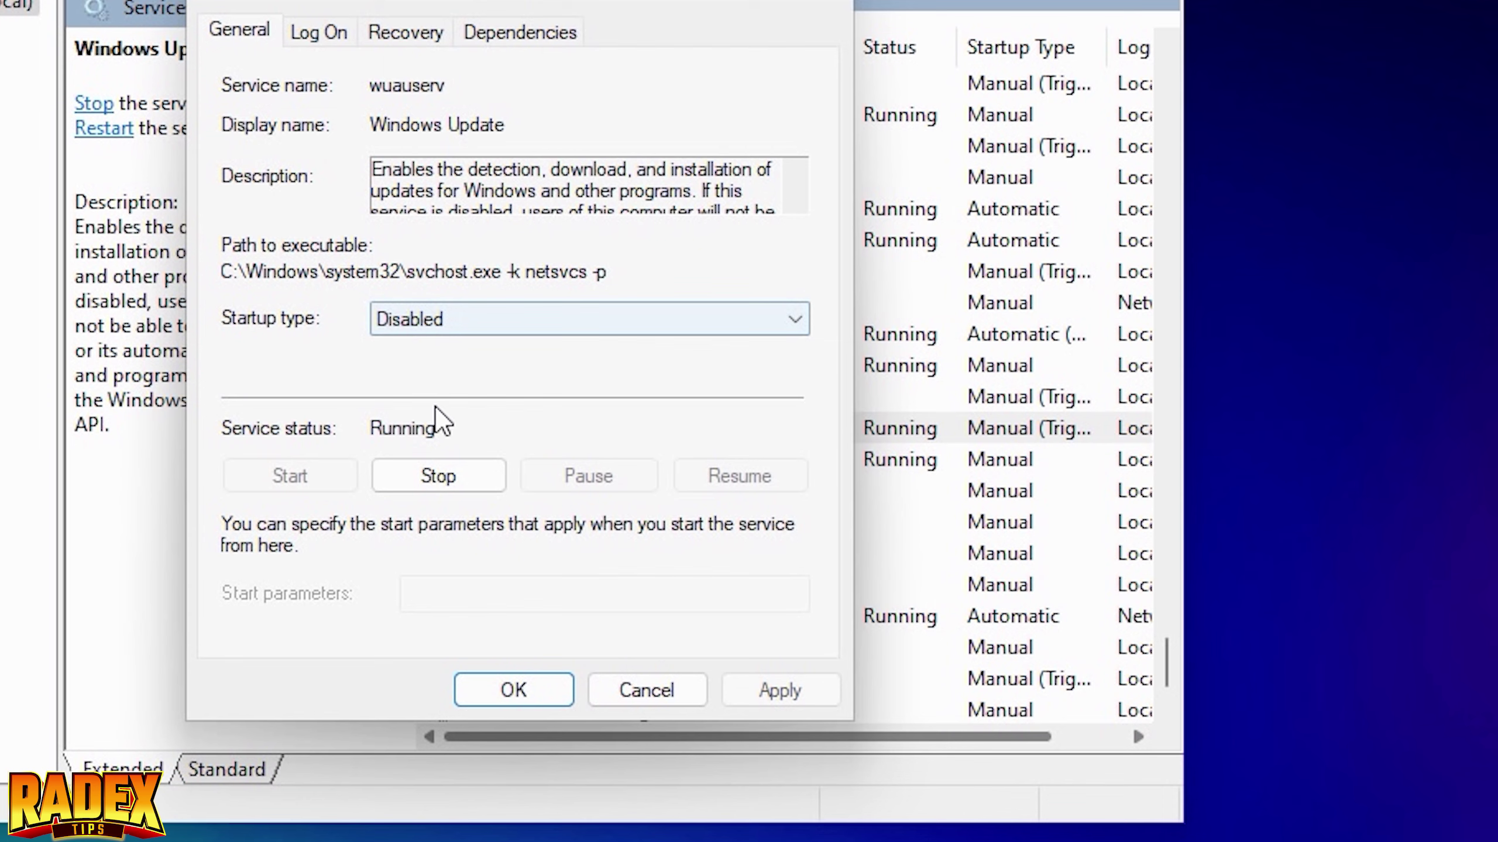
click(761, 692)
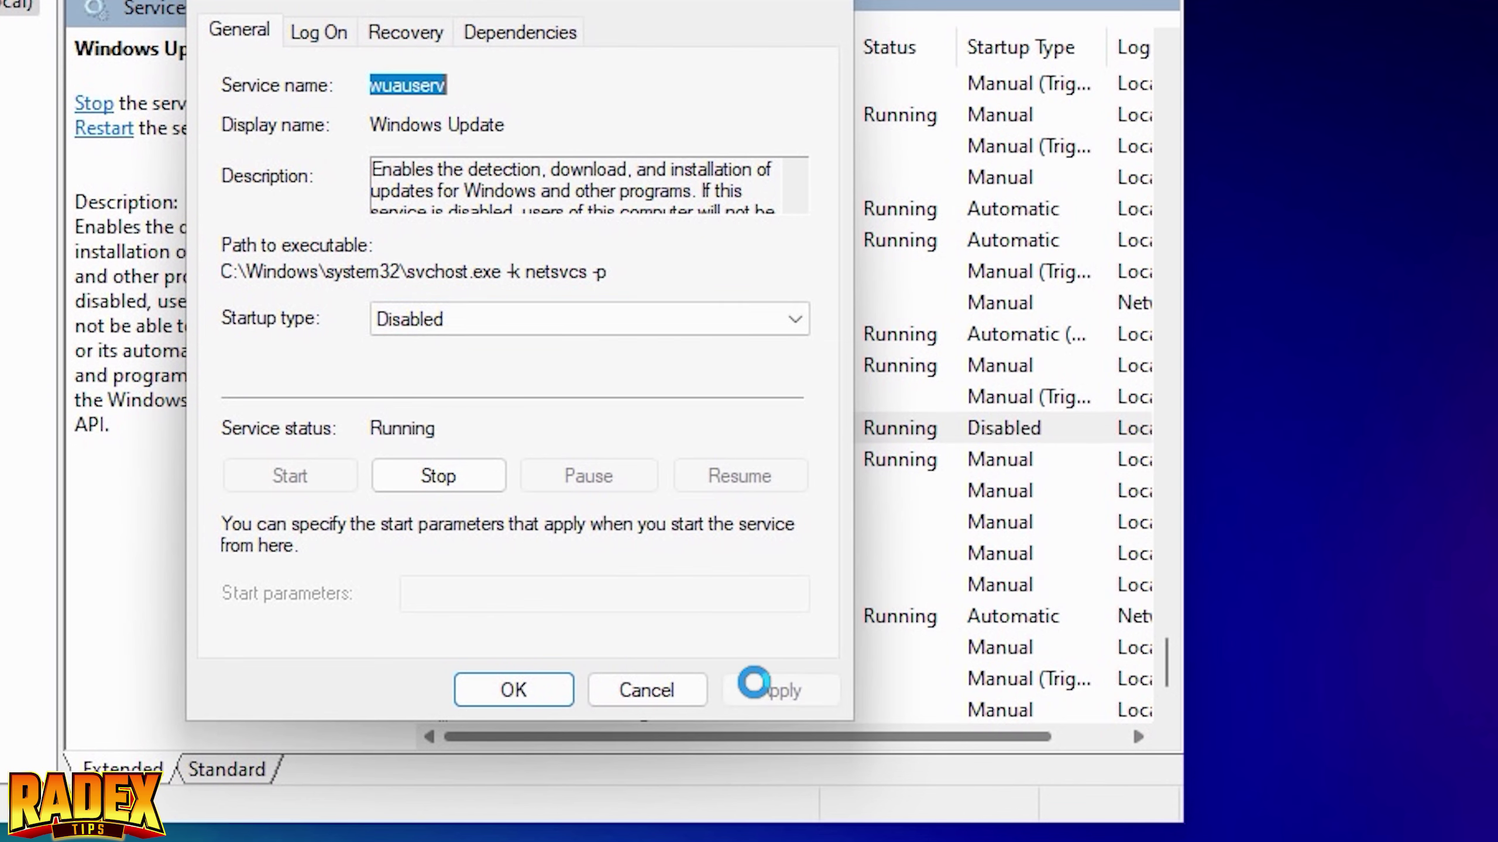
click(532, 686)
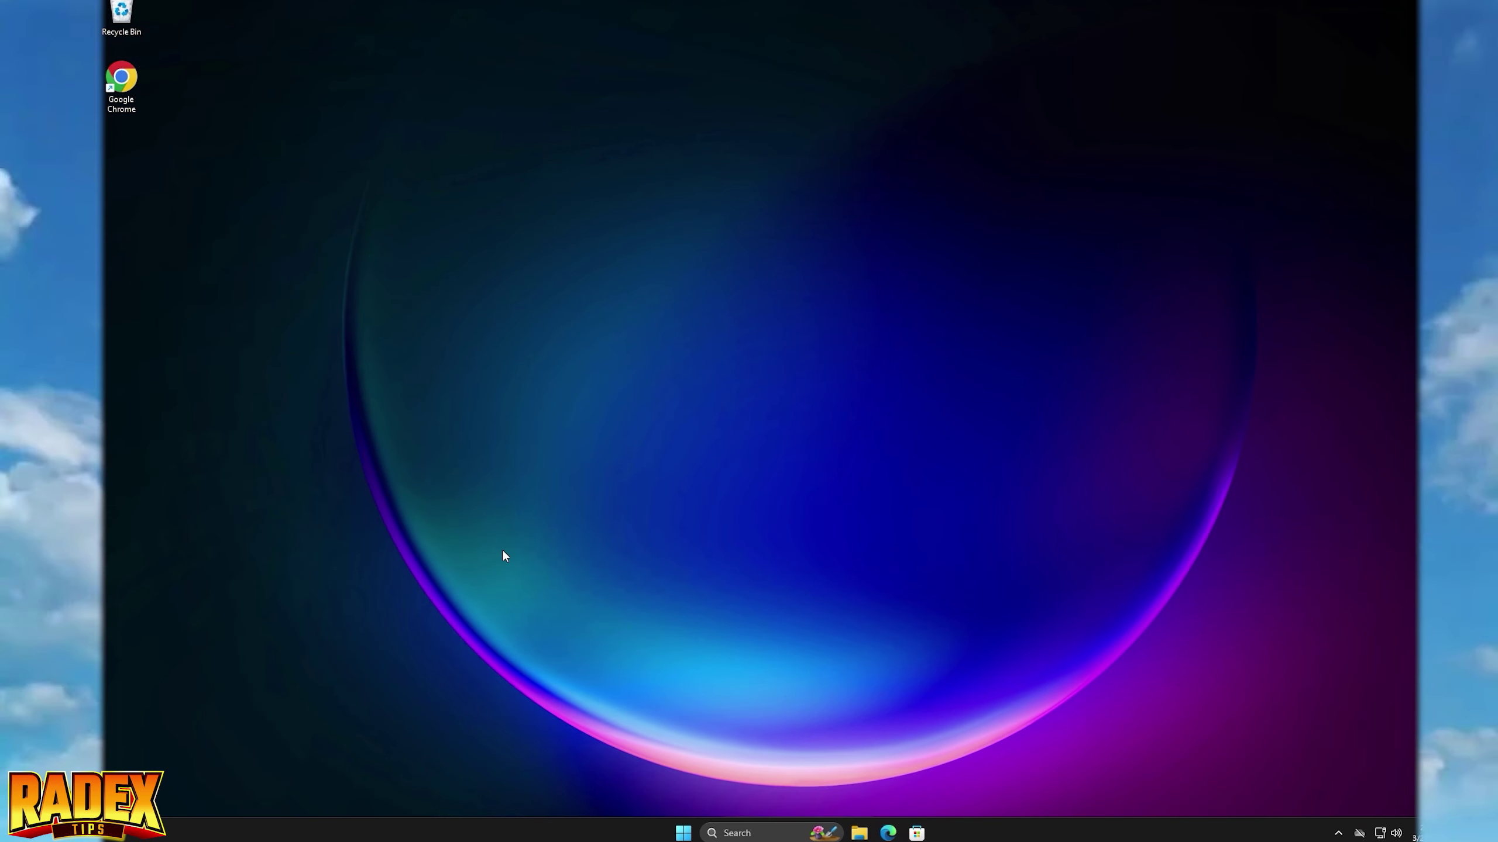
Open Command Prompt as administrator and approve the elevation request
click(764, 833)
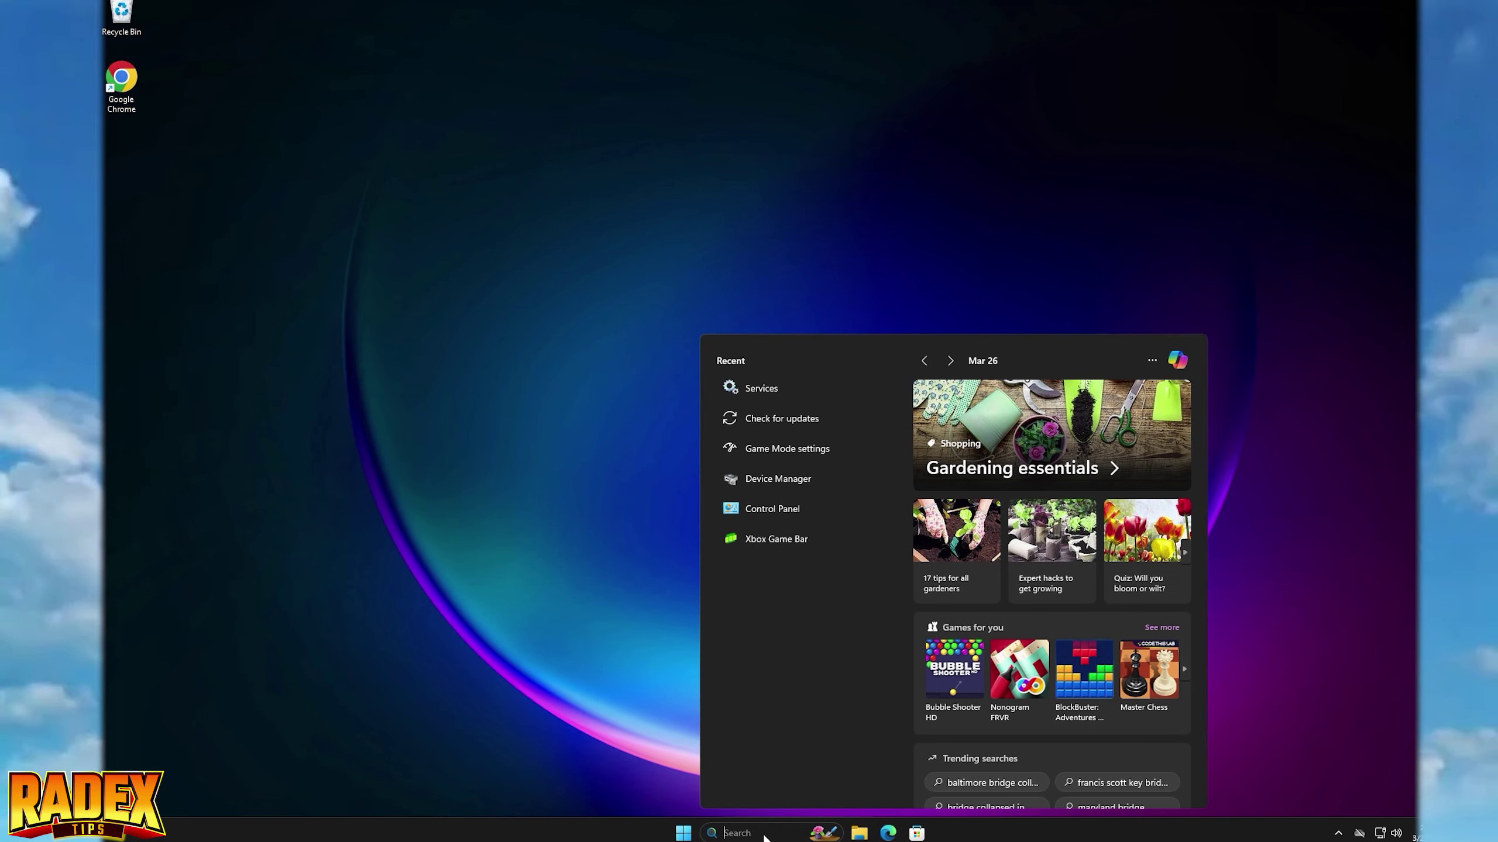
text(cmd)
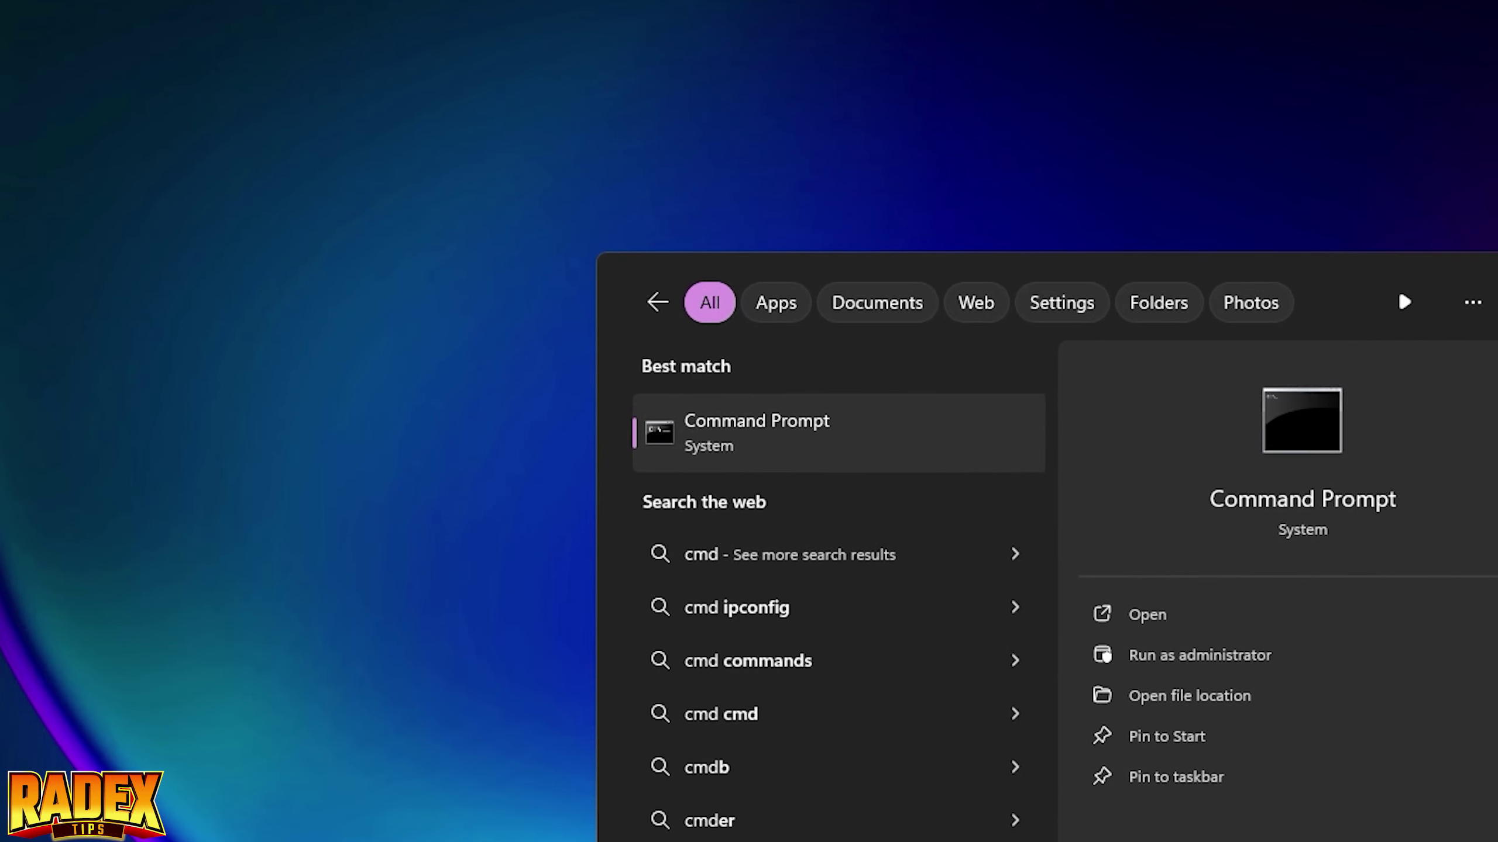
click(1166, 655)
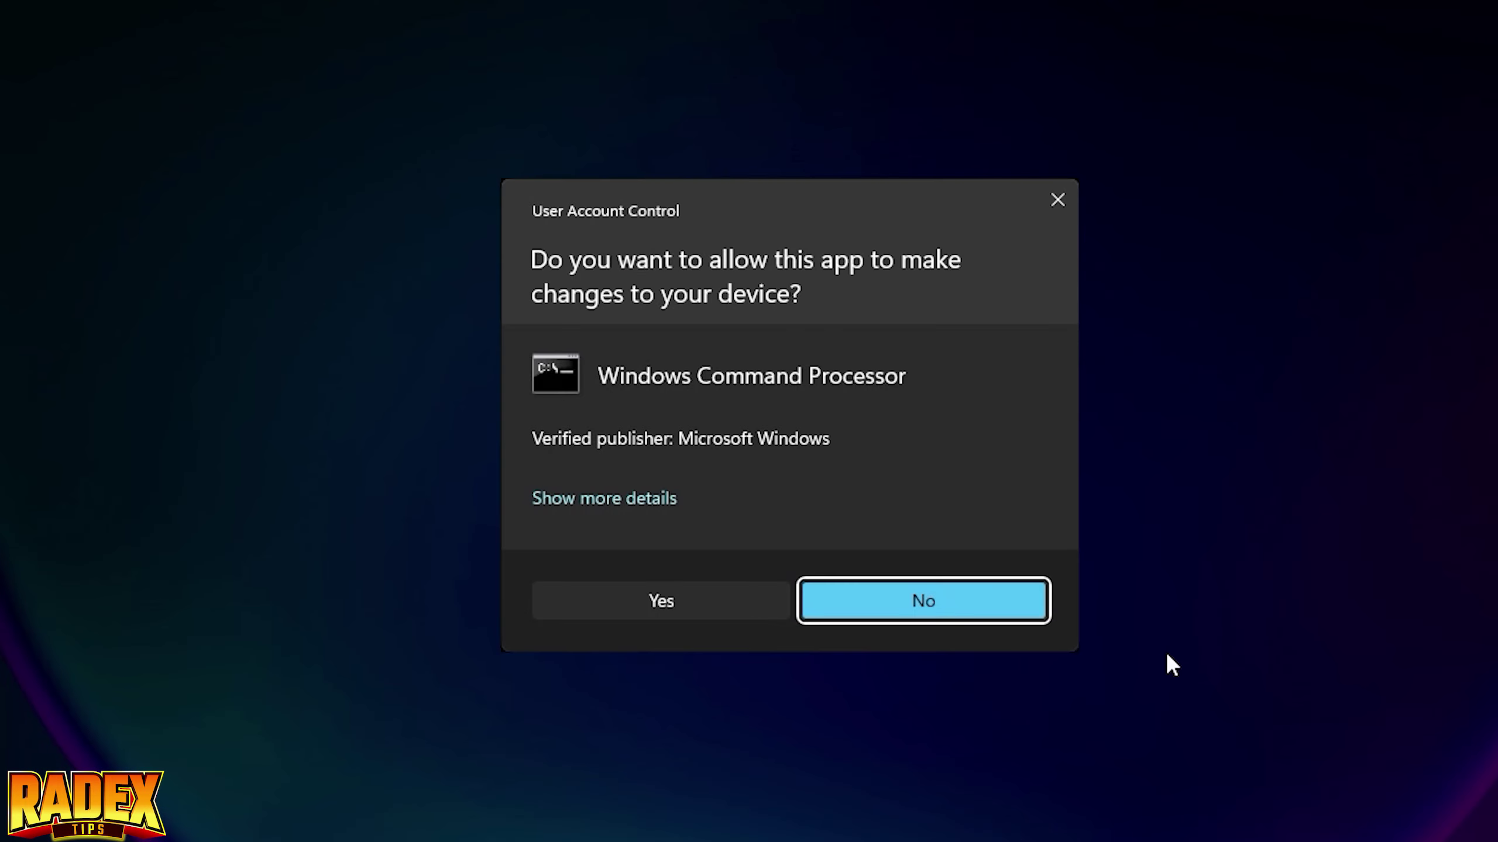
click(730, 603)
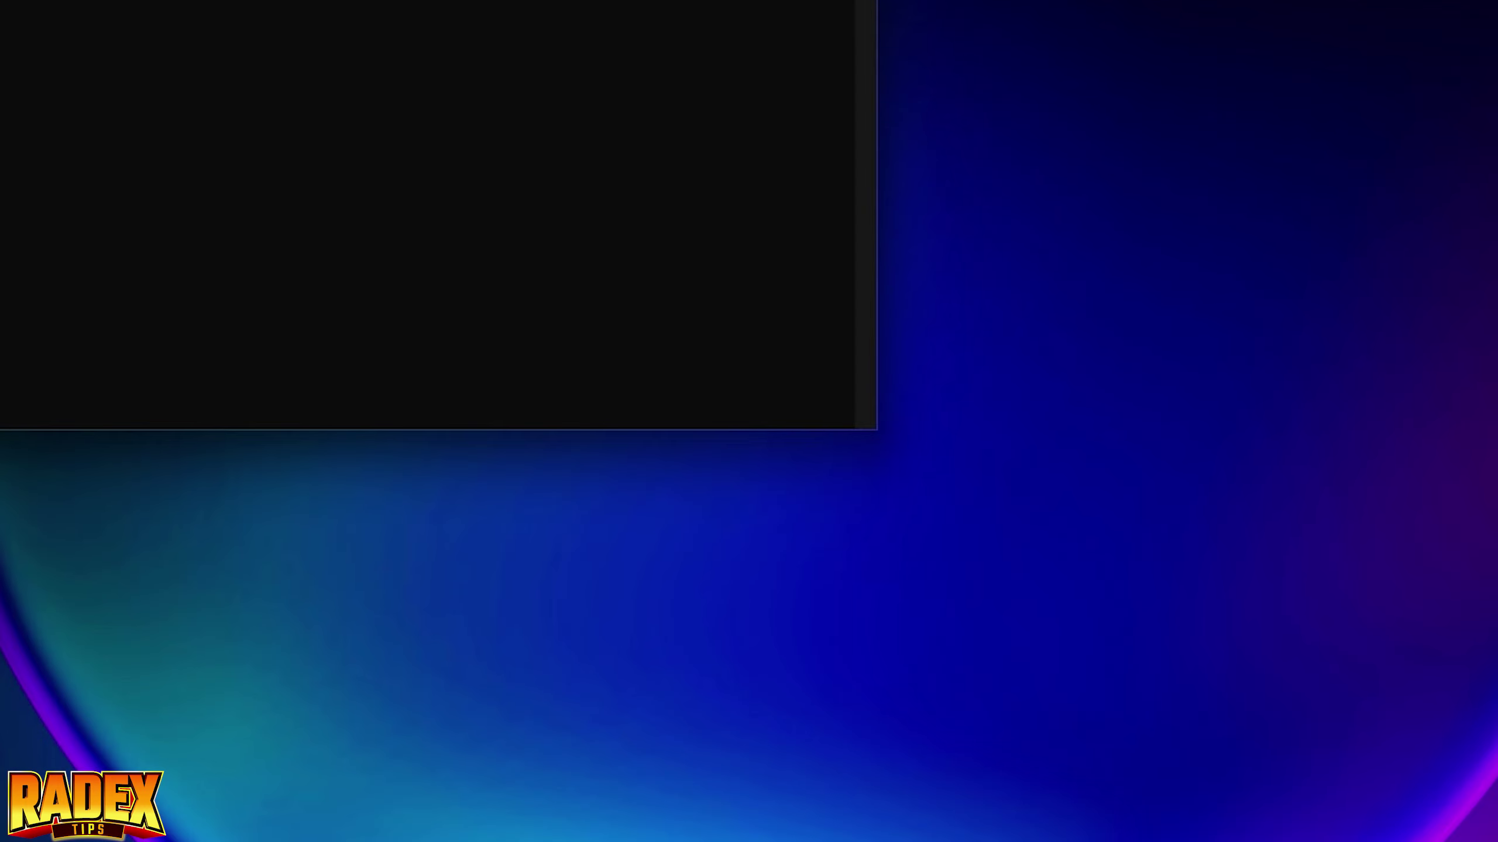
Run the system file check with the command sfc /scannow
click(342, 183)
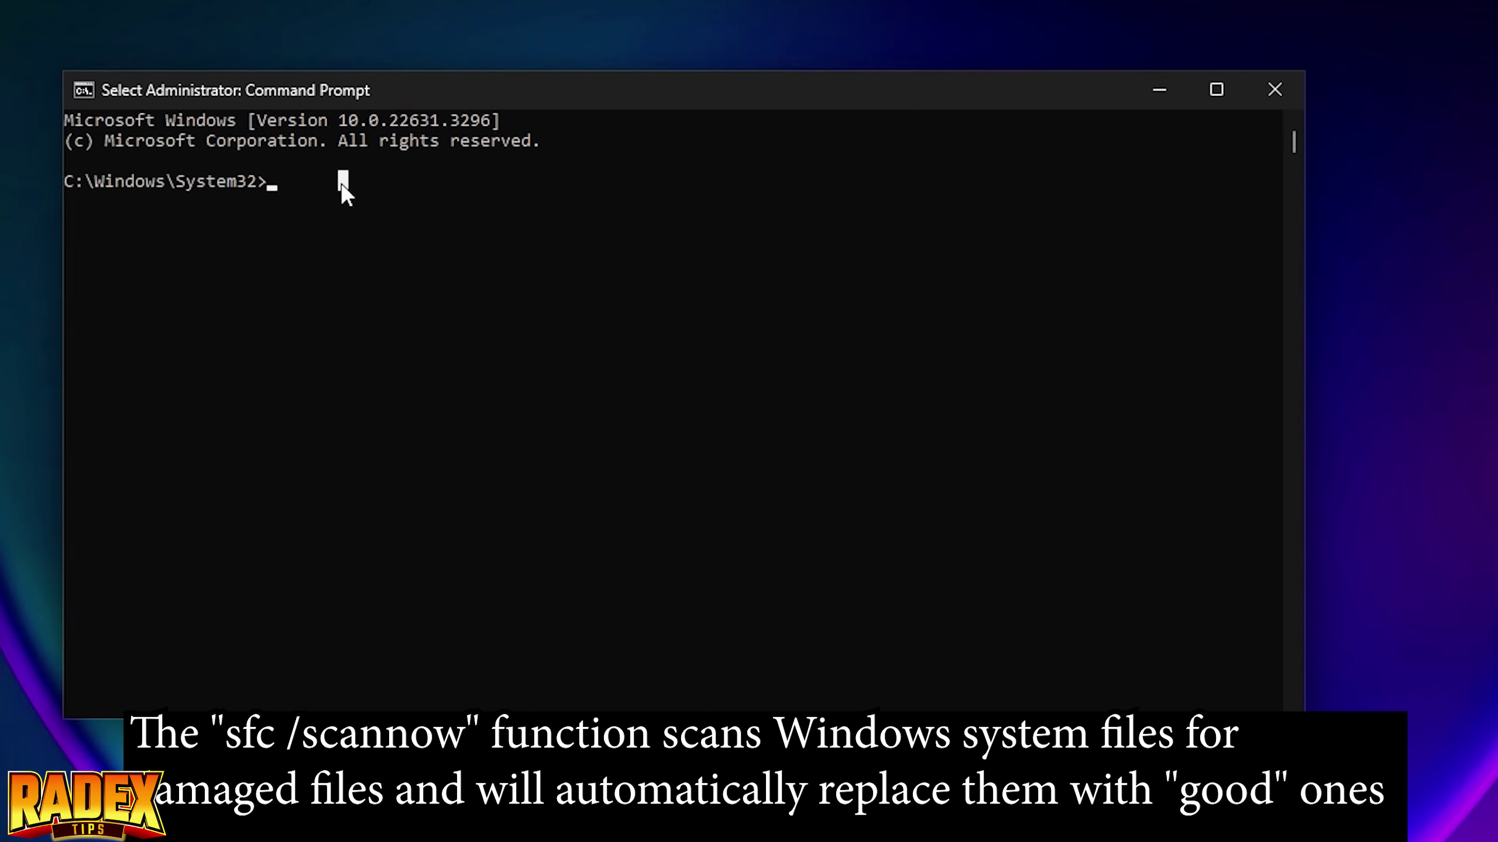
text(sfc /sca)
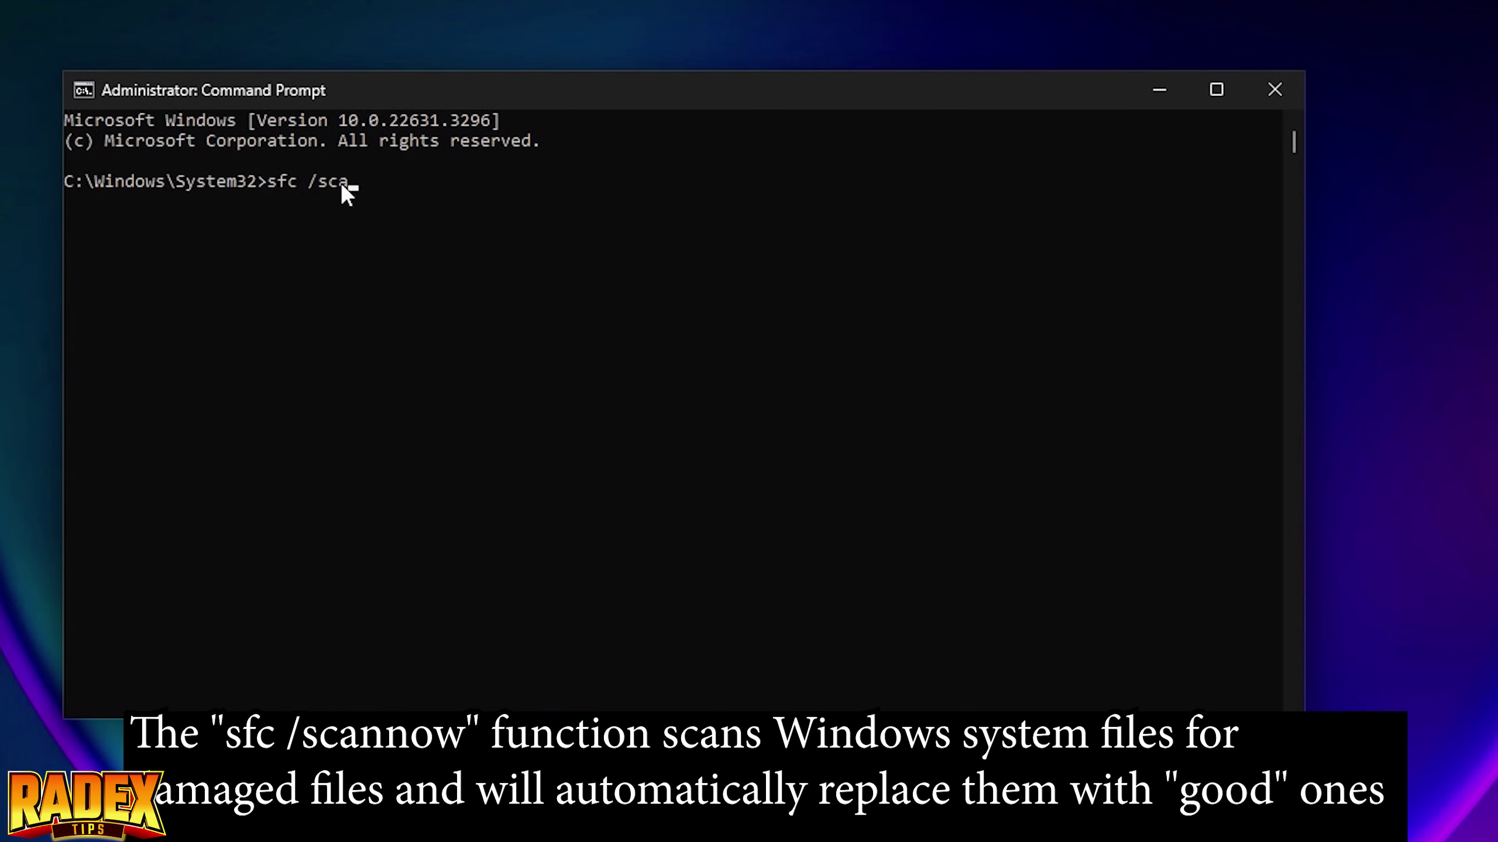
text(nnow)
key(Return)
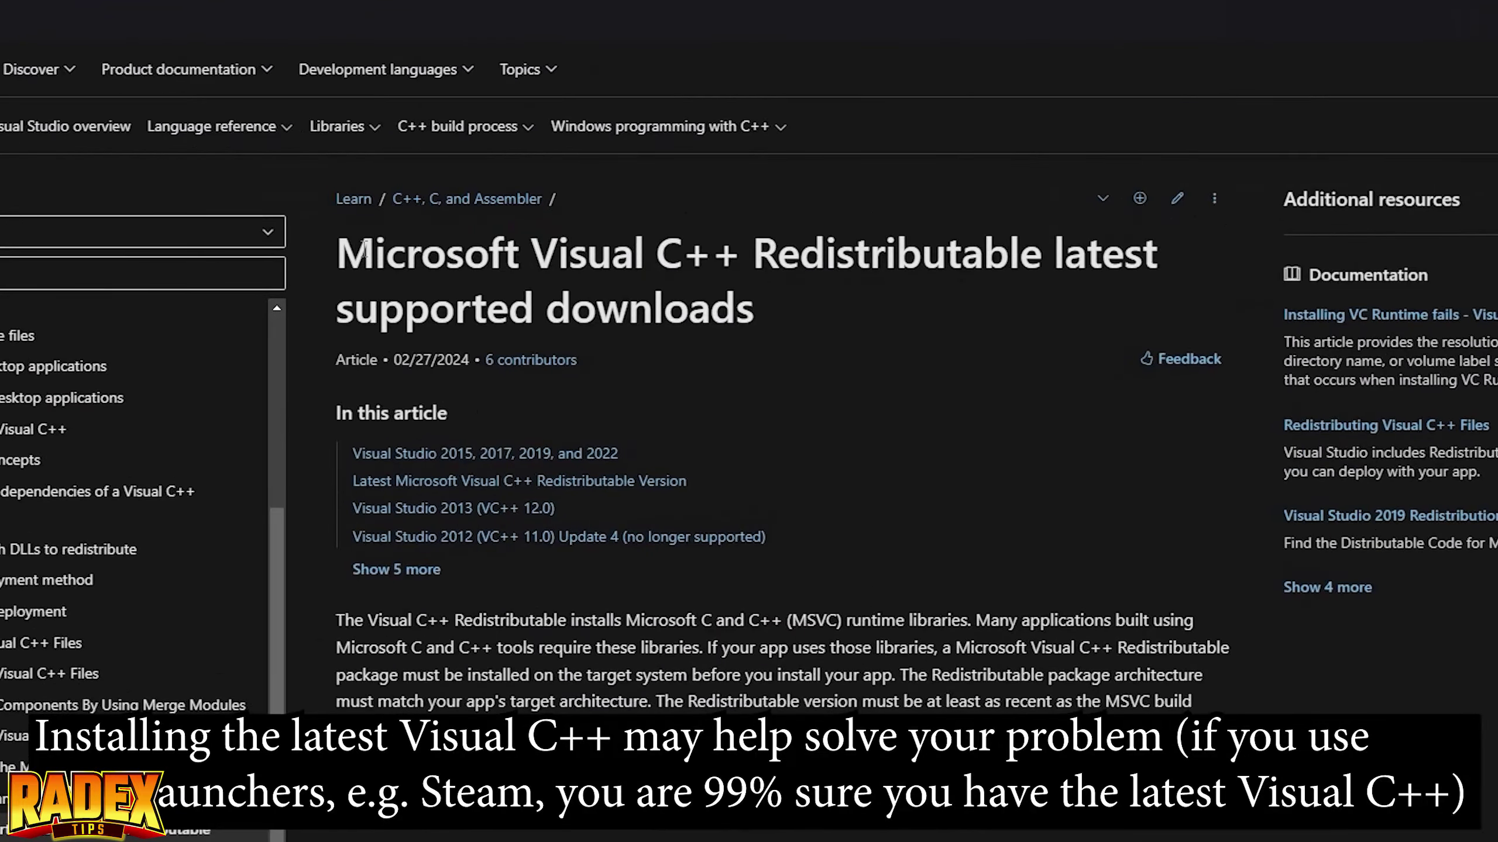
Download the latest X64 Visual C++ Redistributable from the Microsoft Learn downloads page in the browser
drag(417, 257, 1177, 260)
click(940, 309)
scroll(509, 278, down, 15)
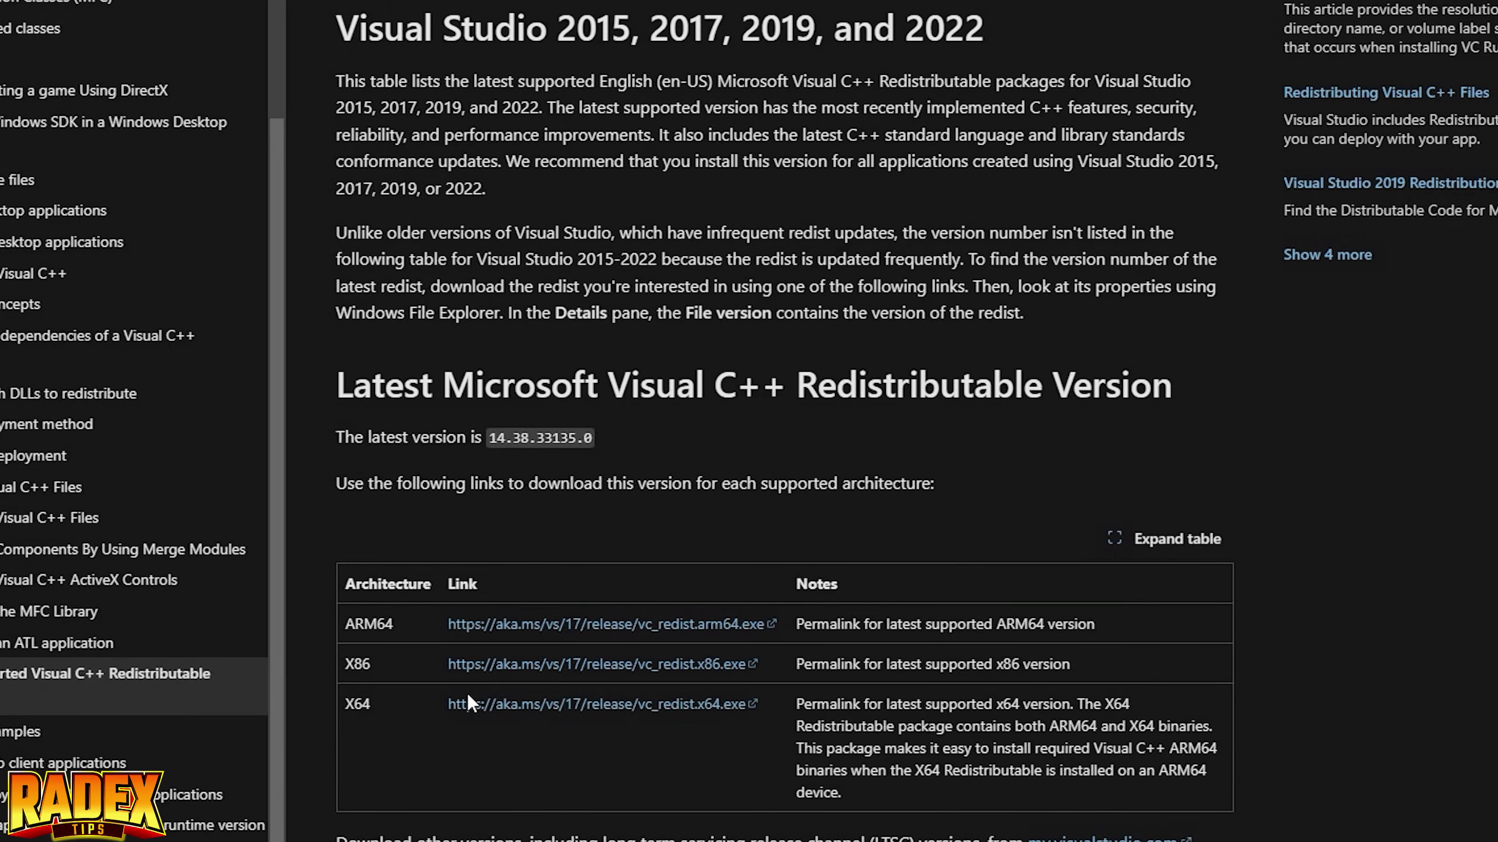
click(676, 717)
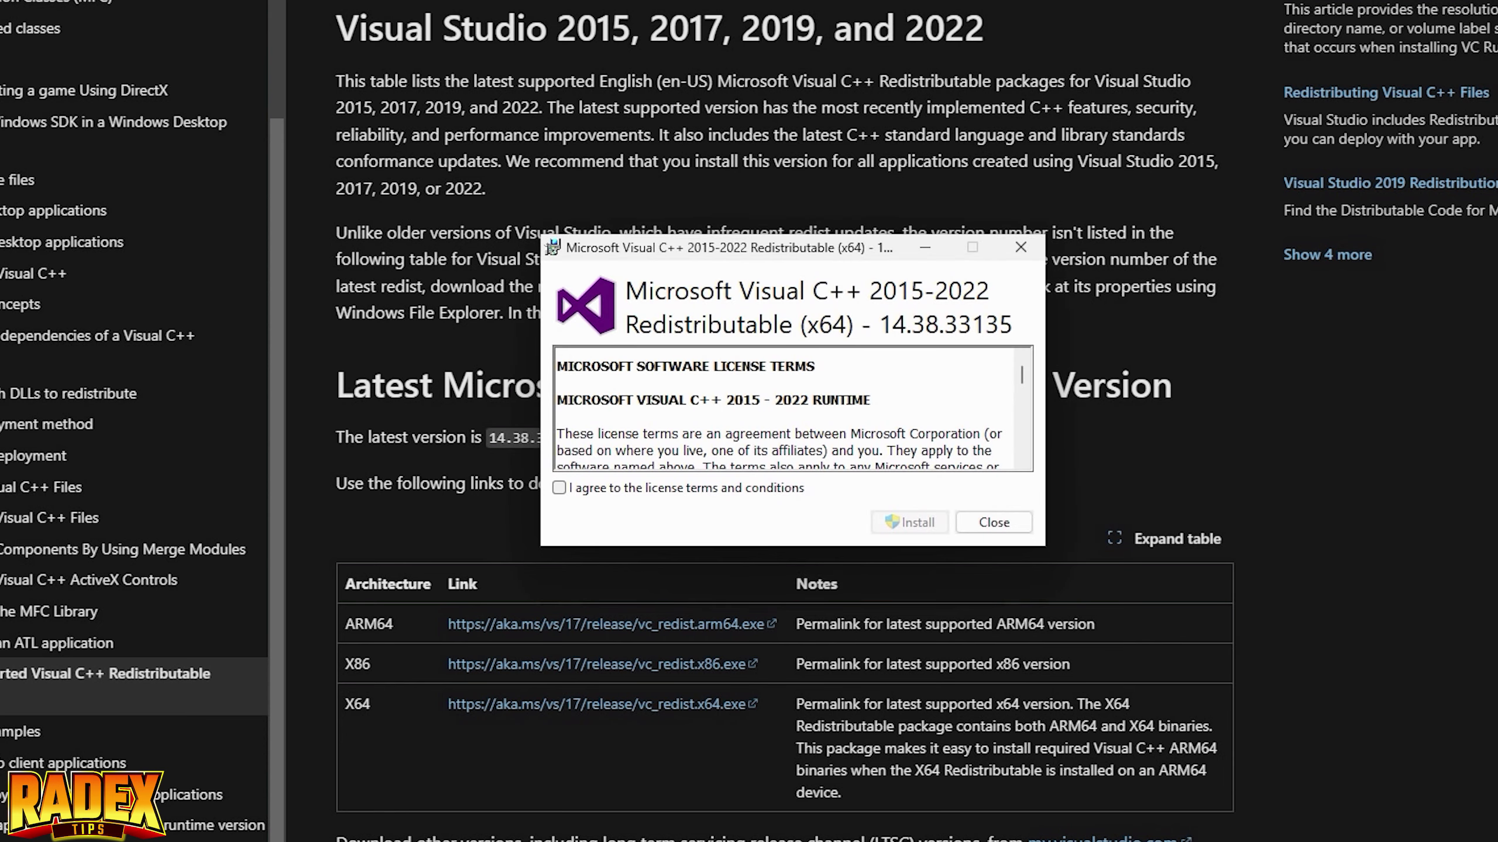
Accept the license terms, install the Visual C++ 2015-2022 Redistributable (x64) with administrator approval, and close its installer
click(687, 488)
click(911, 524)
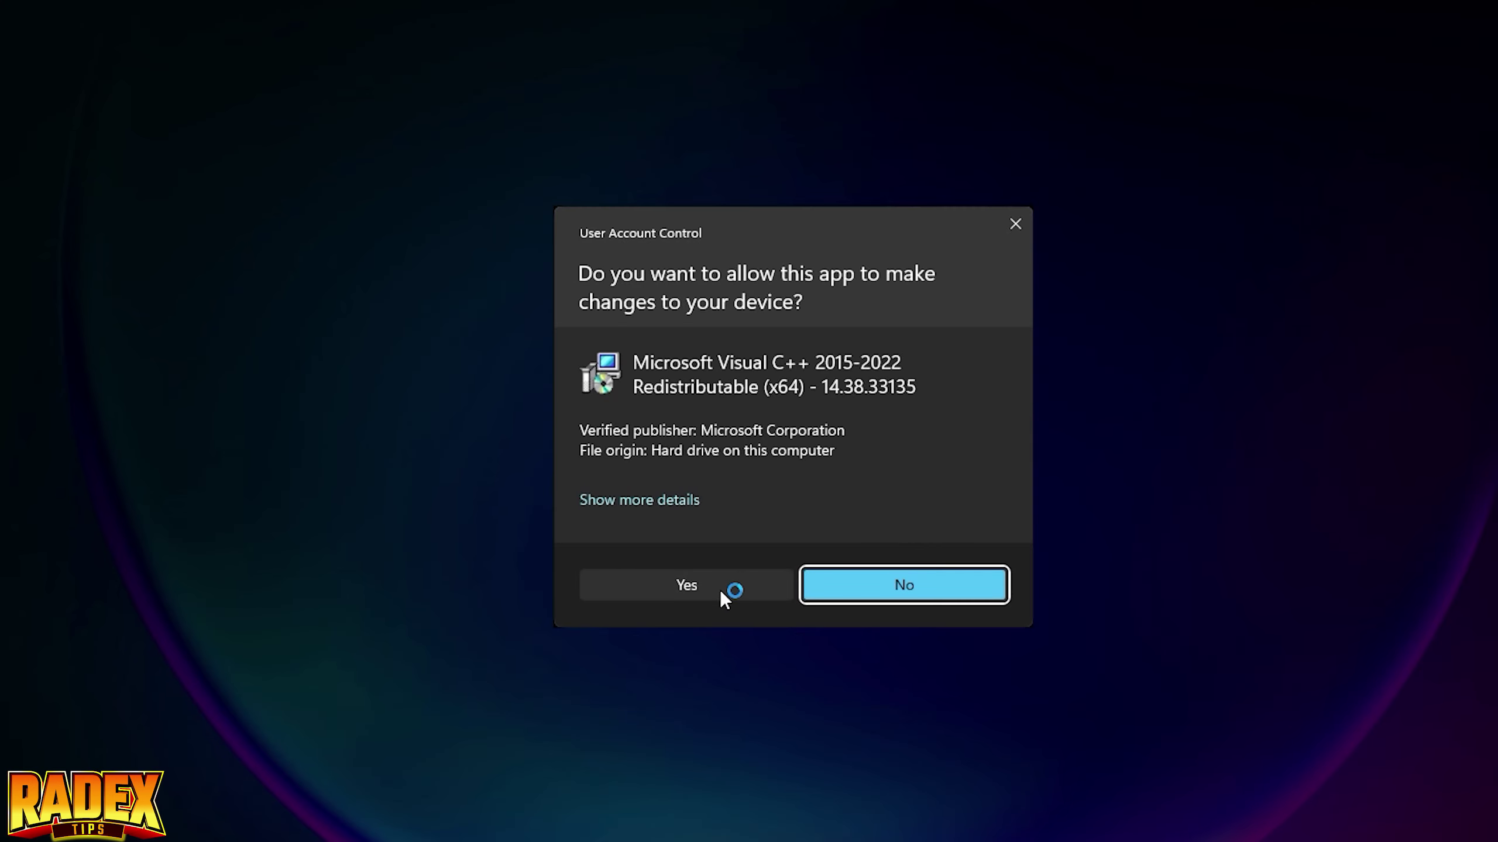
click(719, 589)
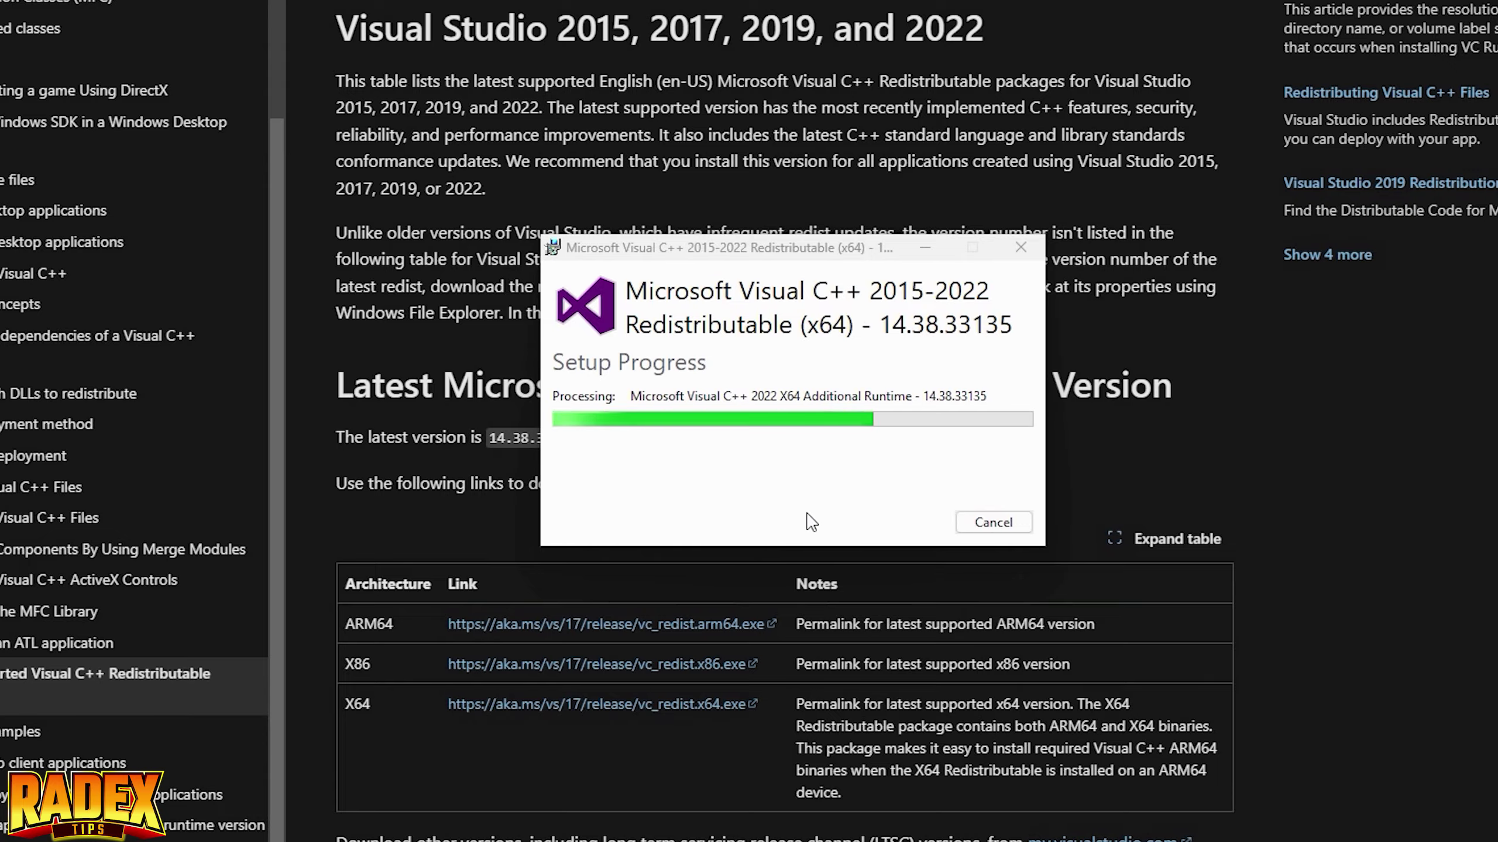
click(973, 521)
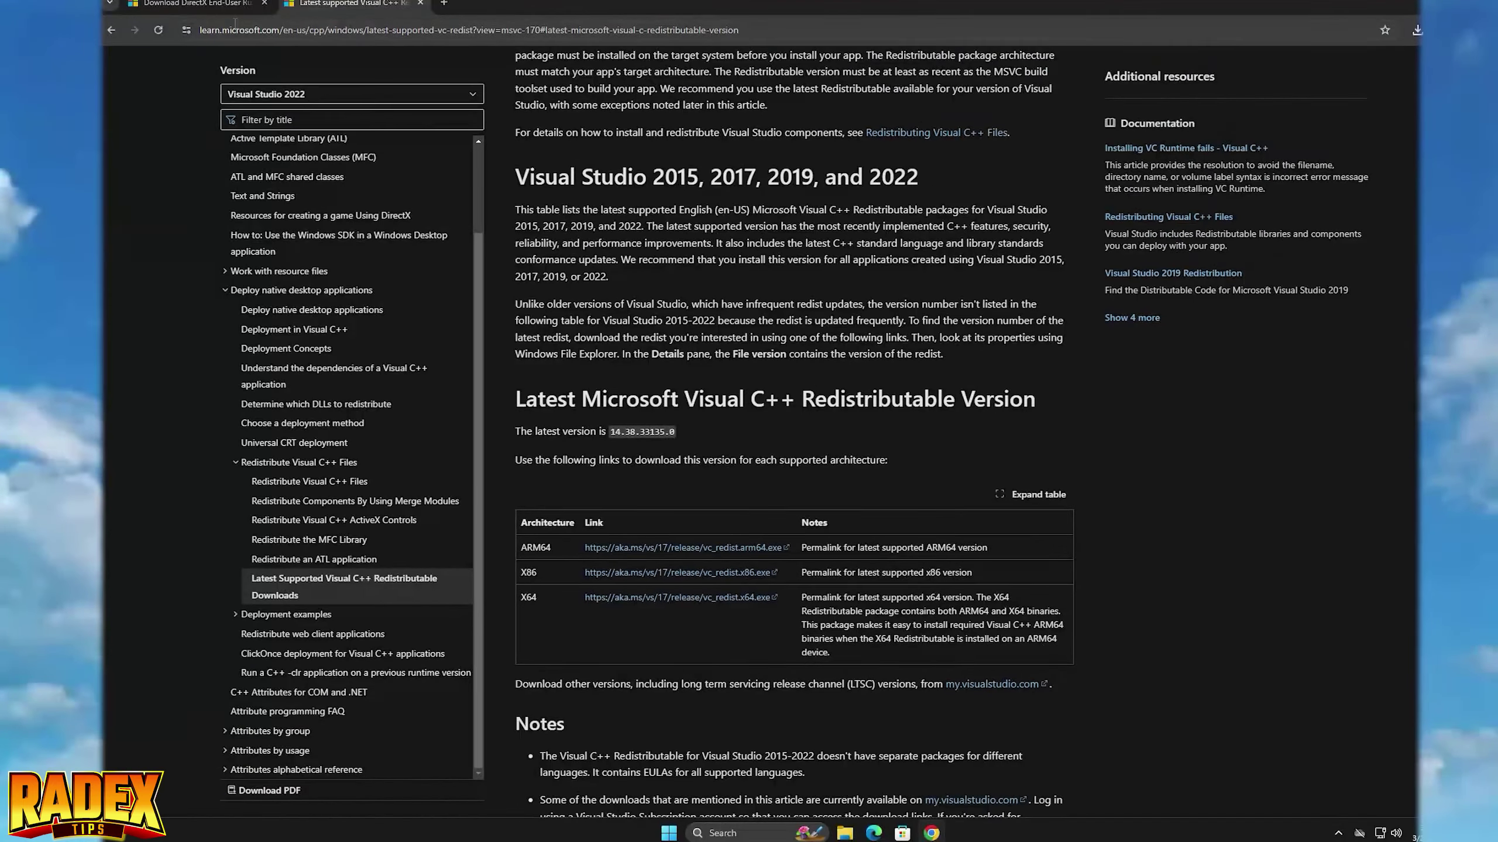
Download the DirectX End-User Runtime from the Microsoft Download Center and launch its setup with administrator approval
click(217, 5)
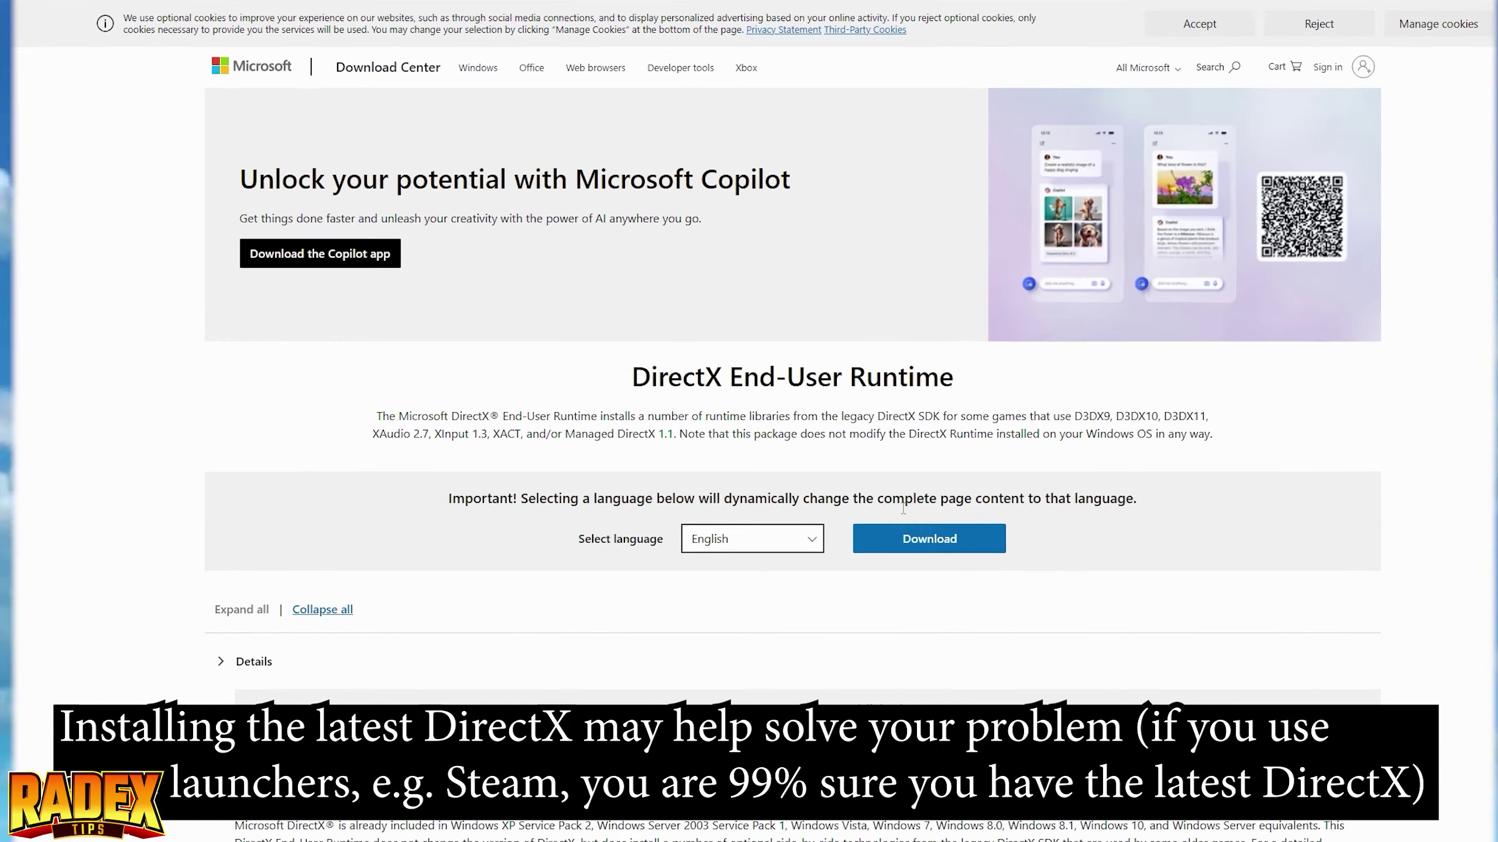
click(897, 524)
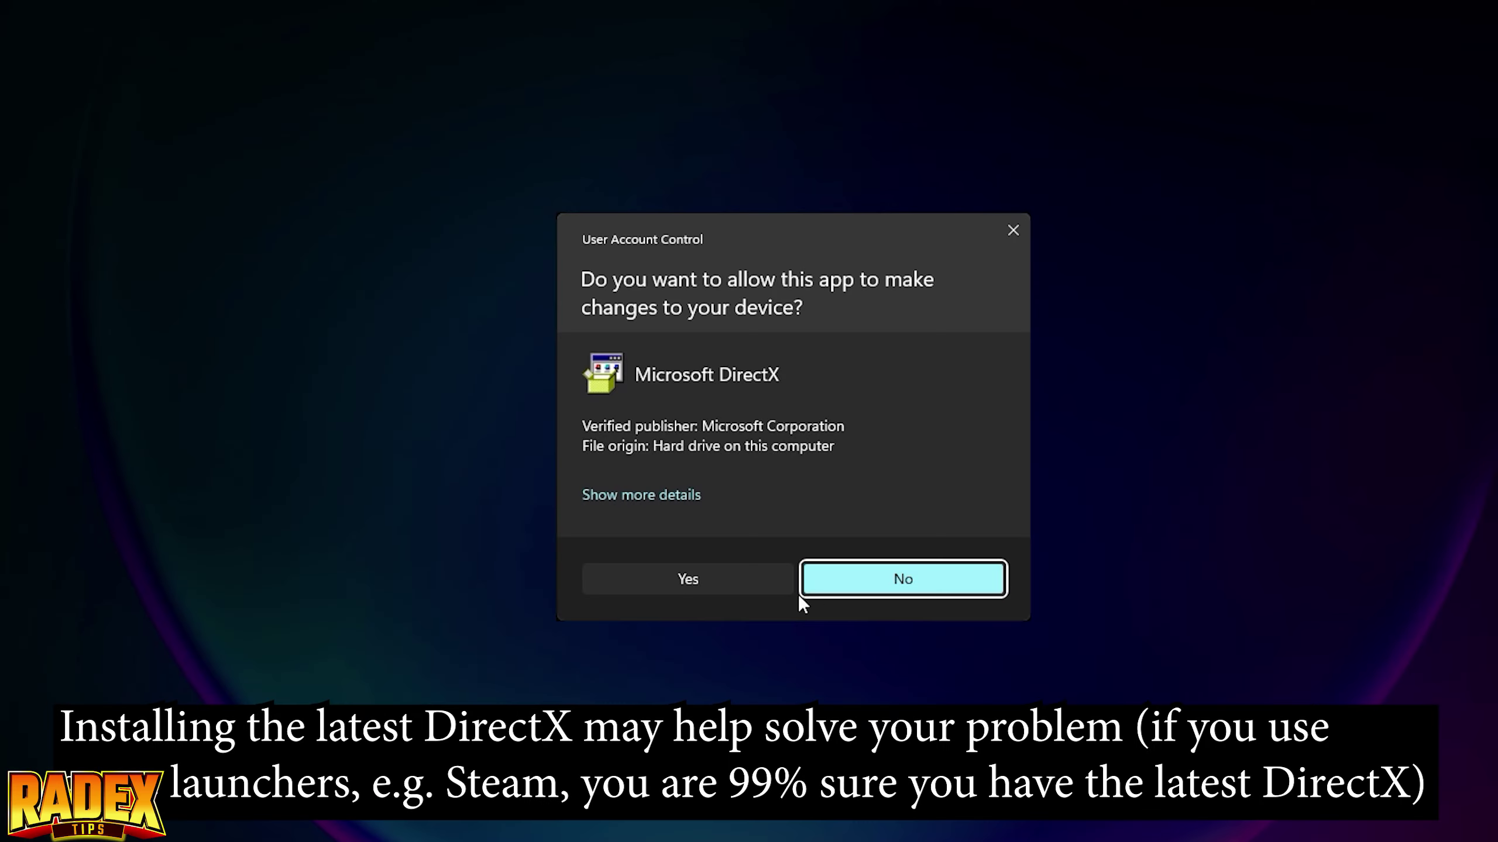
click(808, 586)
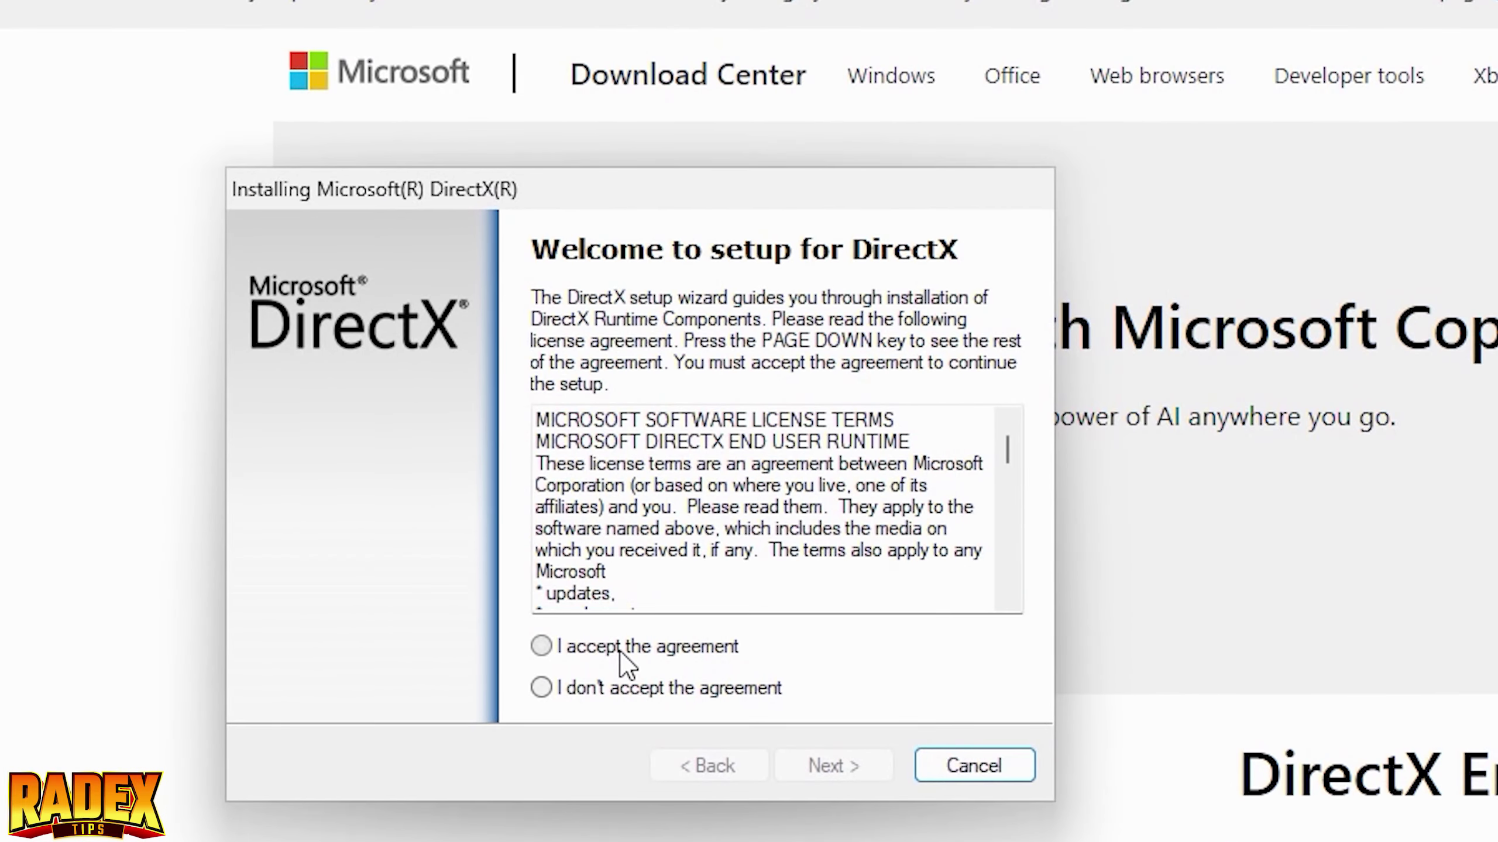
Accept the DirectX license agreement, install the runtime components without the Bing Bar, and finish the setup
click(620, 649)
click(829, 764)
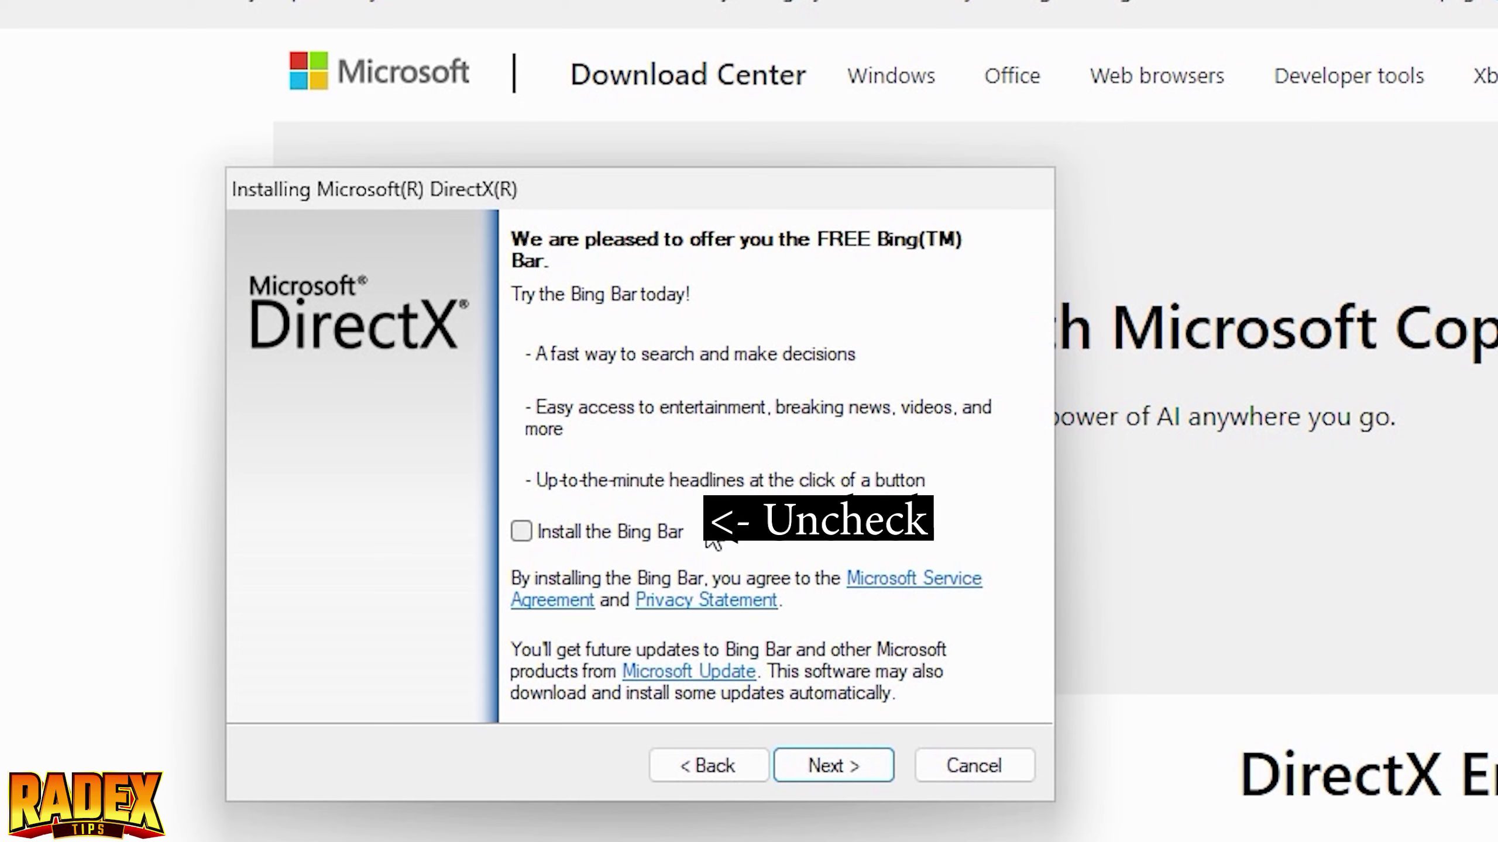
click(826, 762)
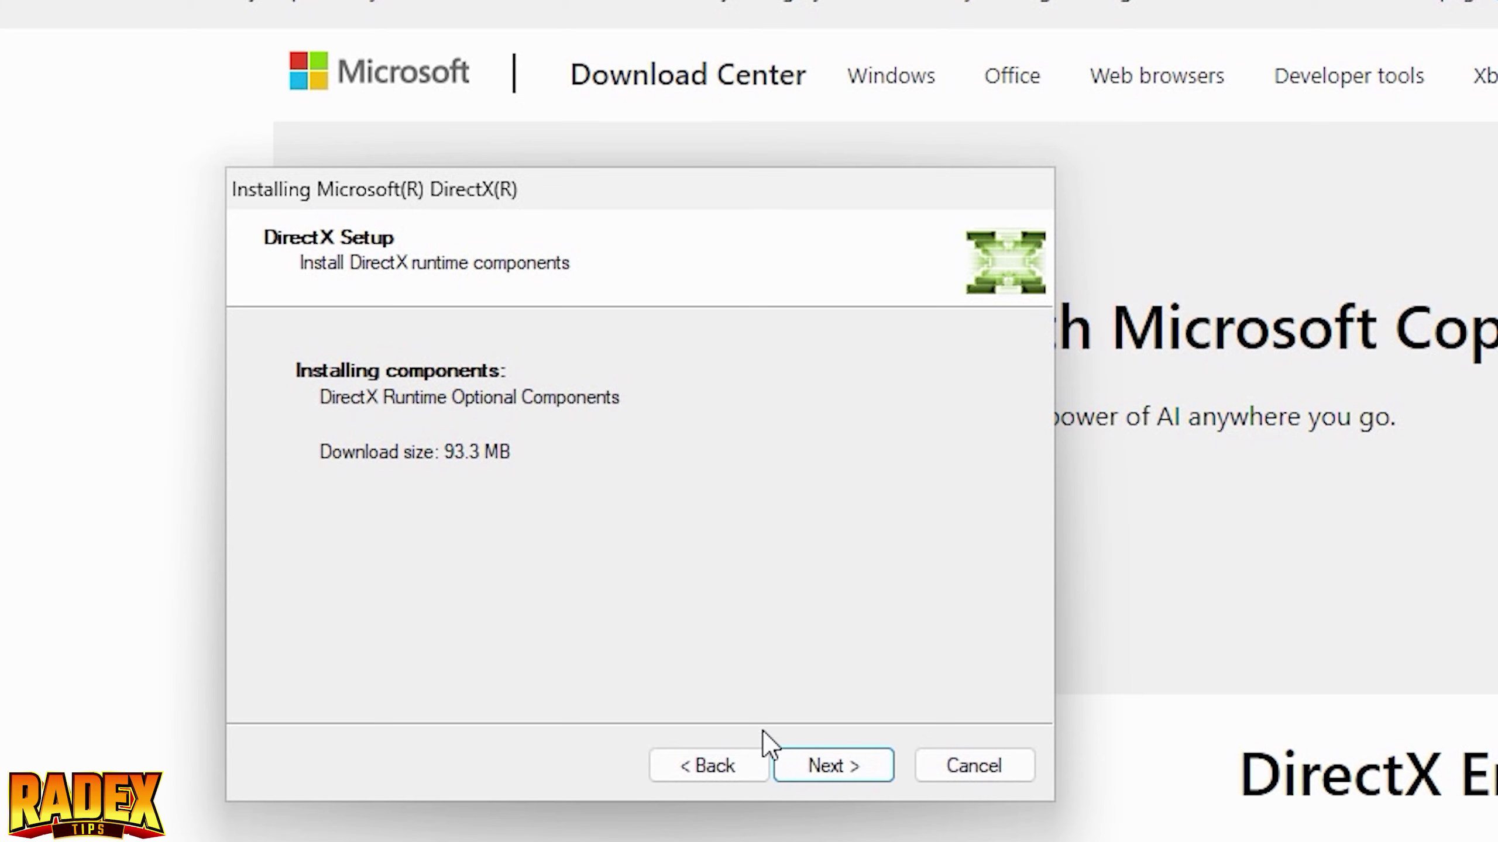
click(831, 766)
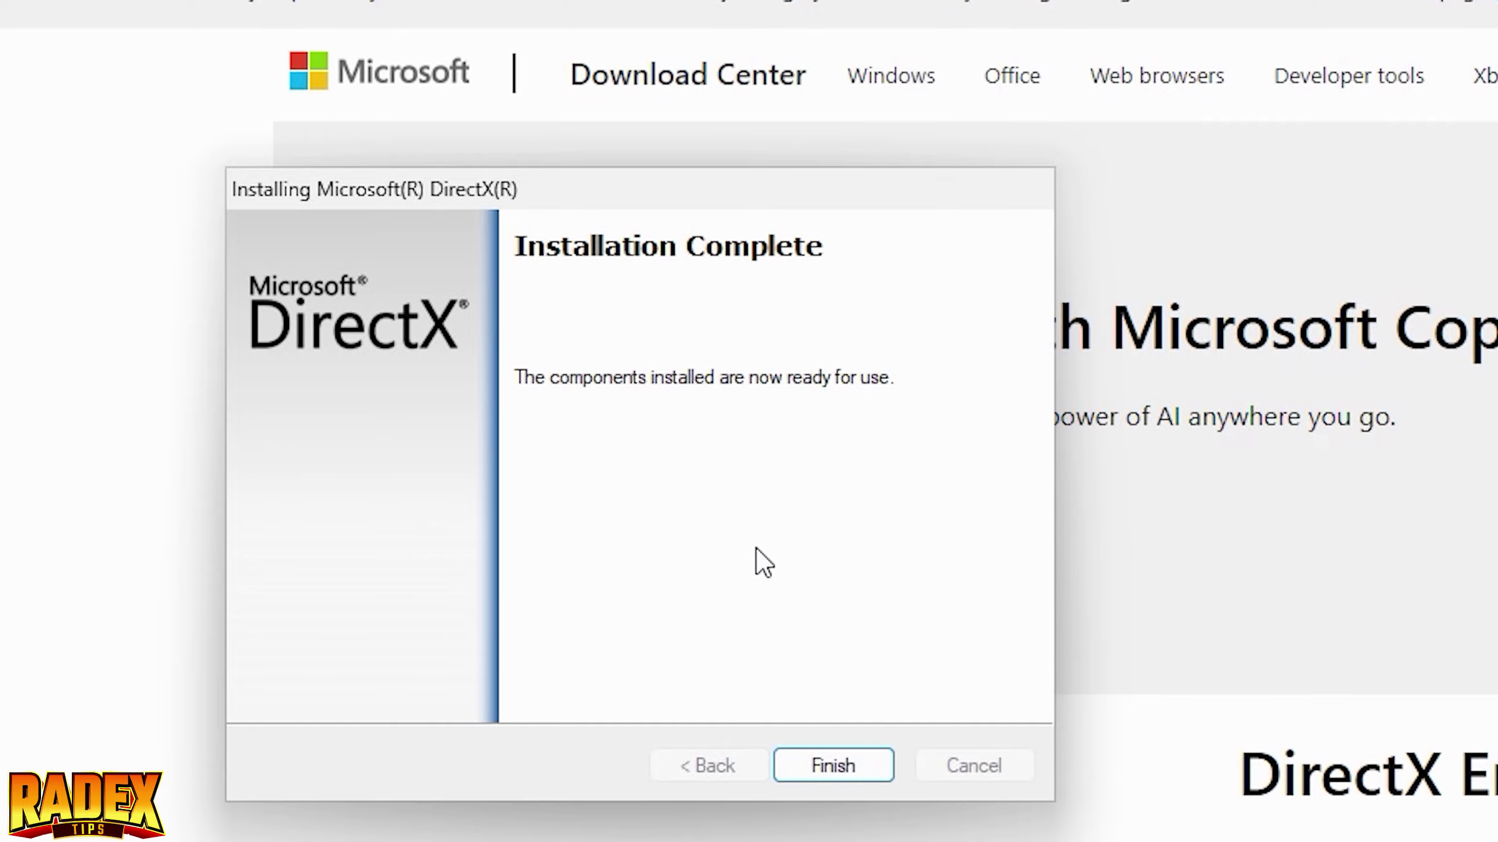
click(808, 770)
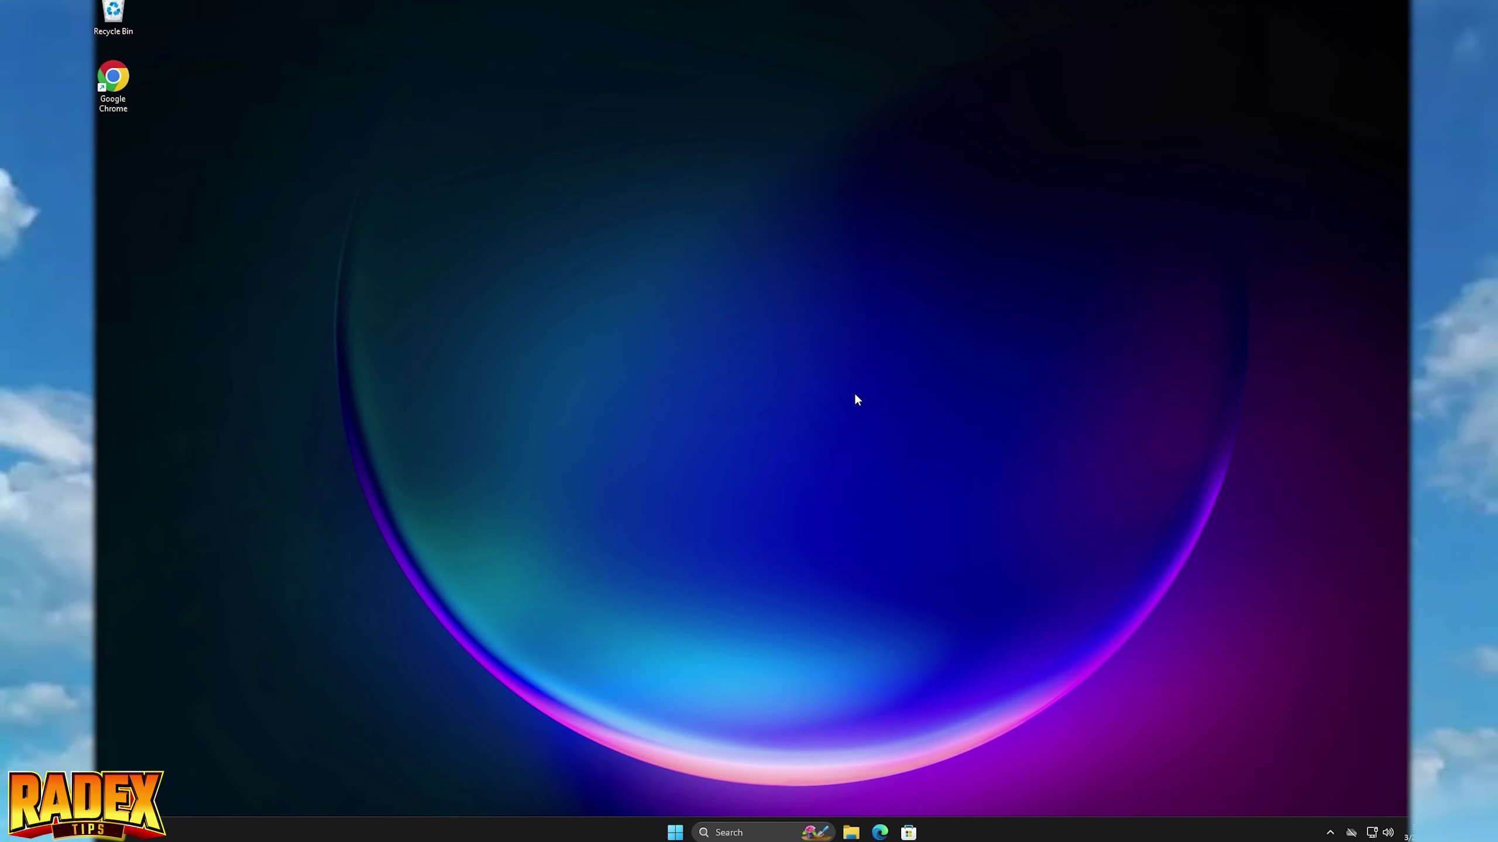
Restart Windows
click(675, 832)
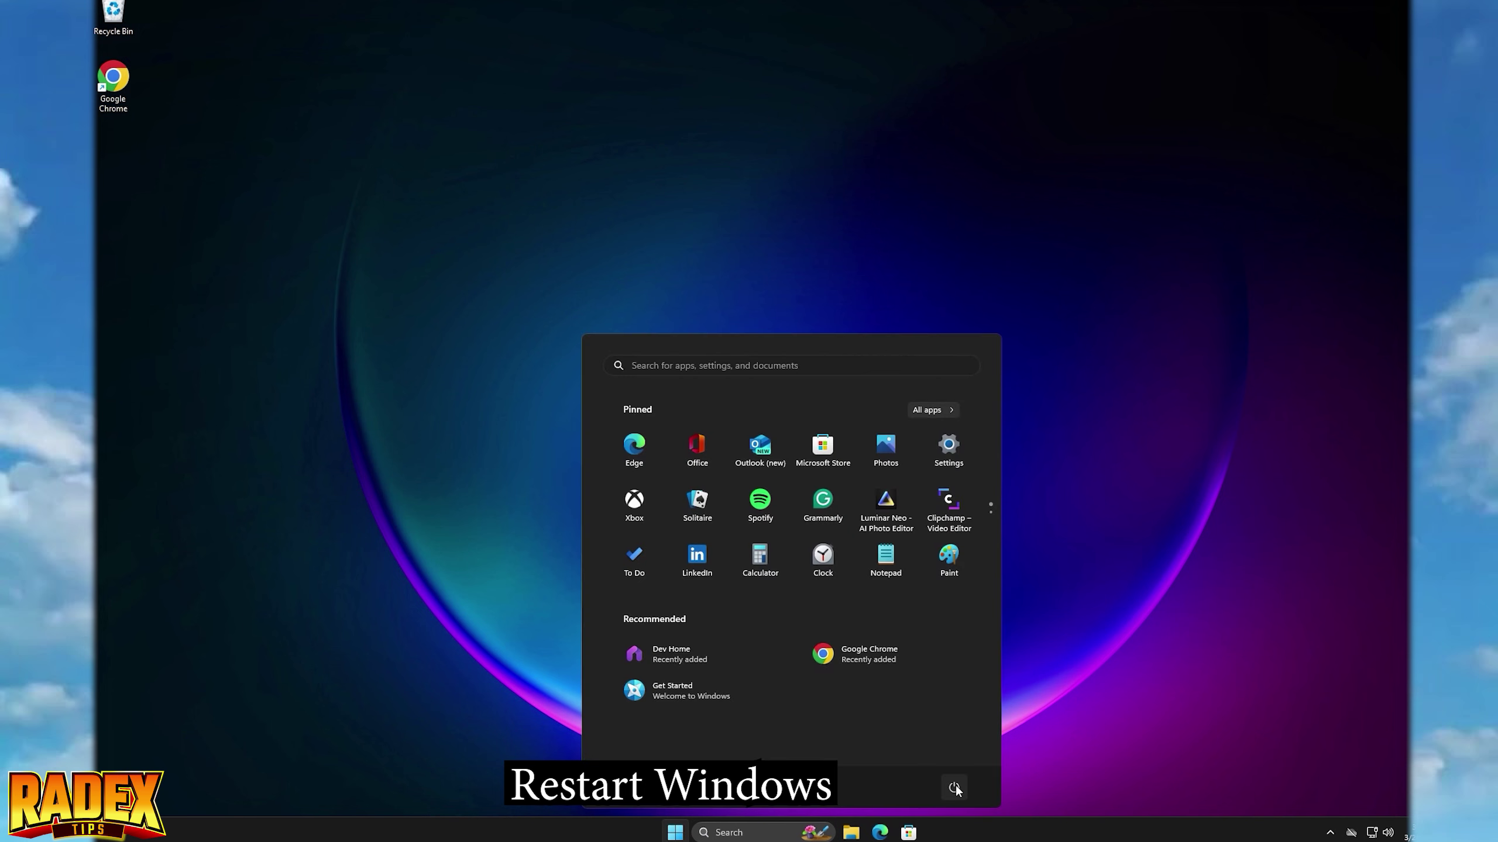
click(954, 787)
click(946, 760)
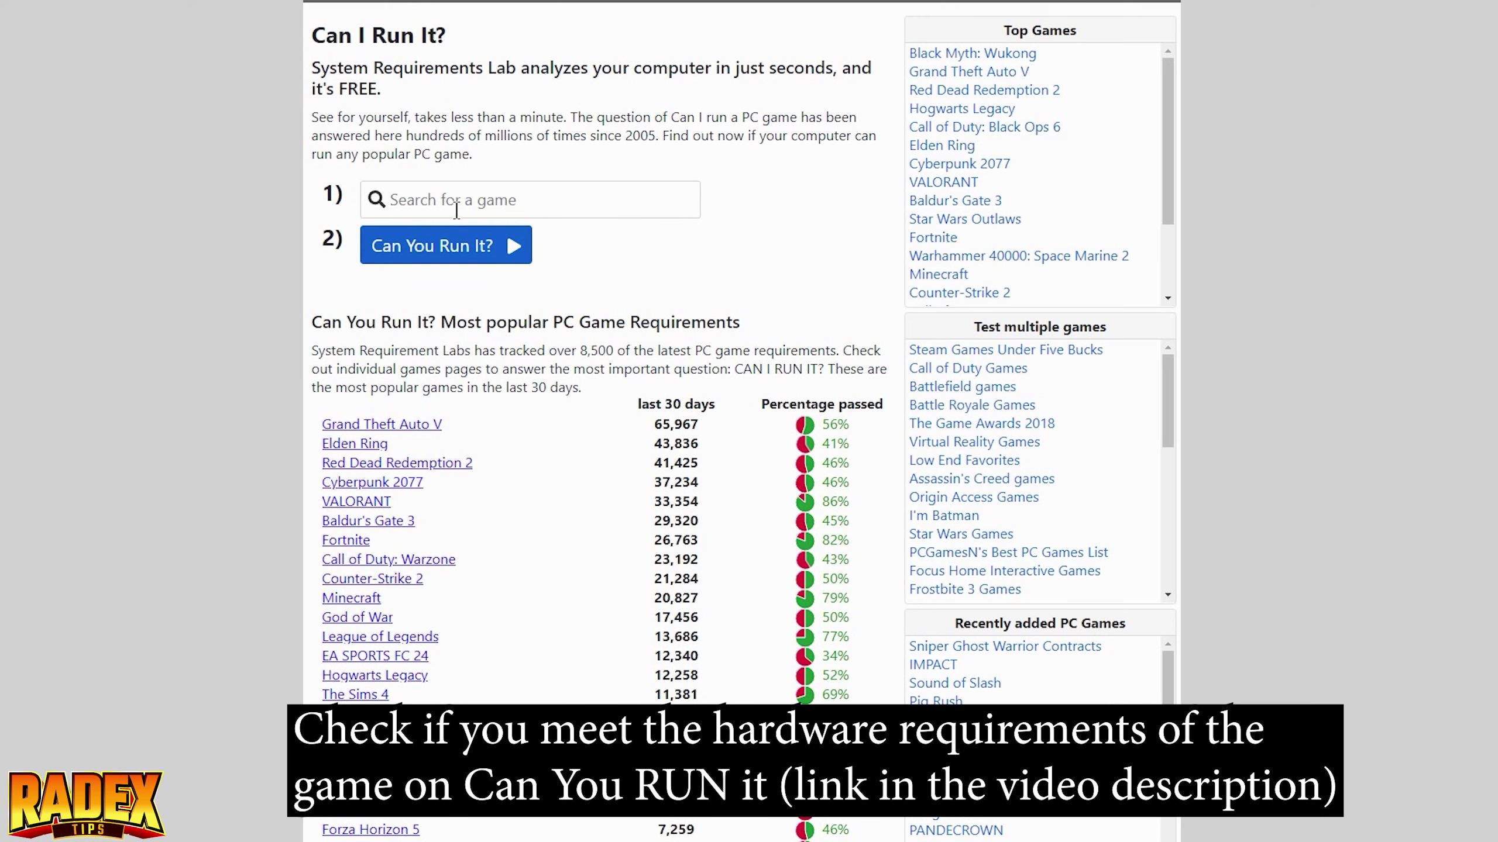
Check on the Can You Run It website whether the computer meets the minimum and recommended requirements of Supermarket Together
click(456, 200)
text(S)
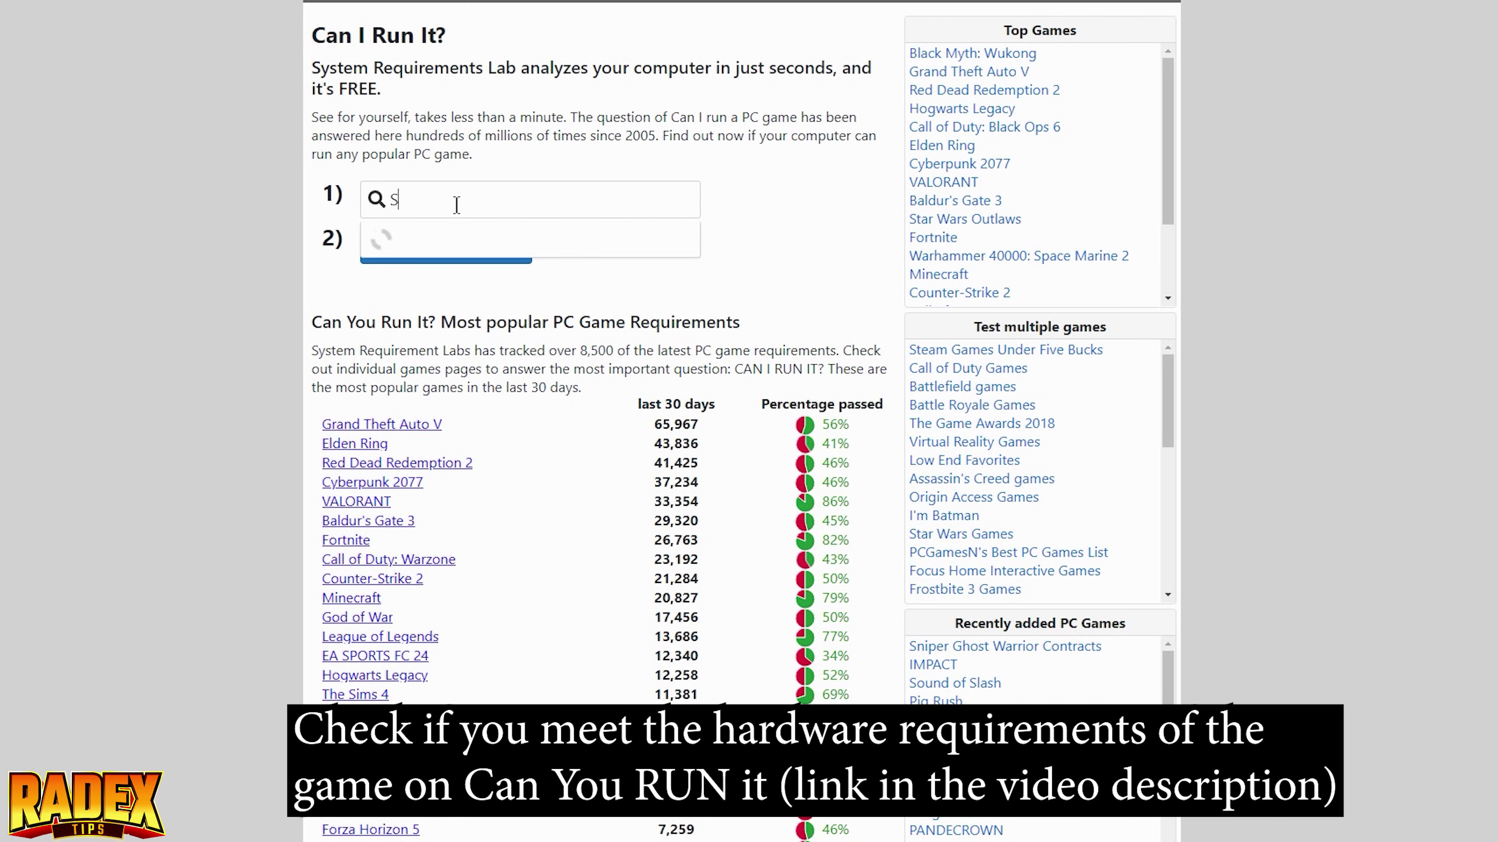
text(upermarket Together)
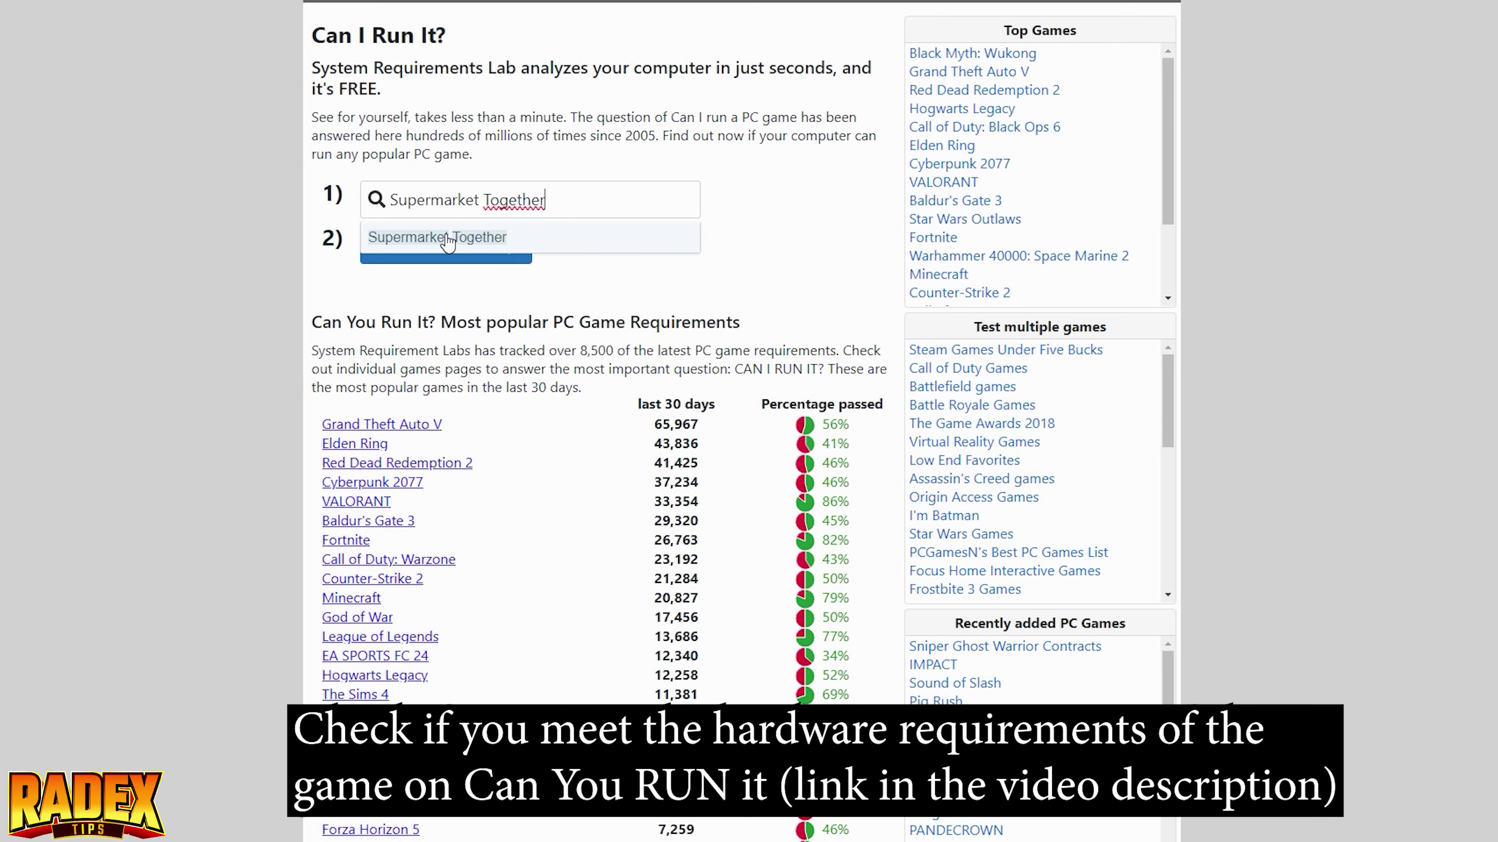
click(451, 240)
click(436, 248)
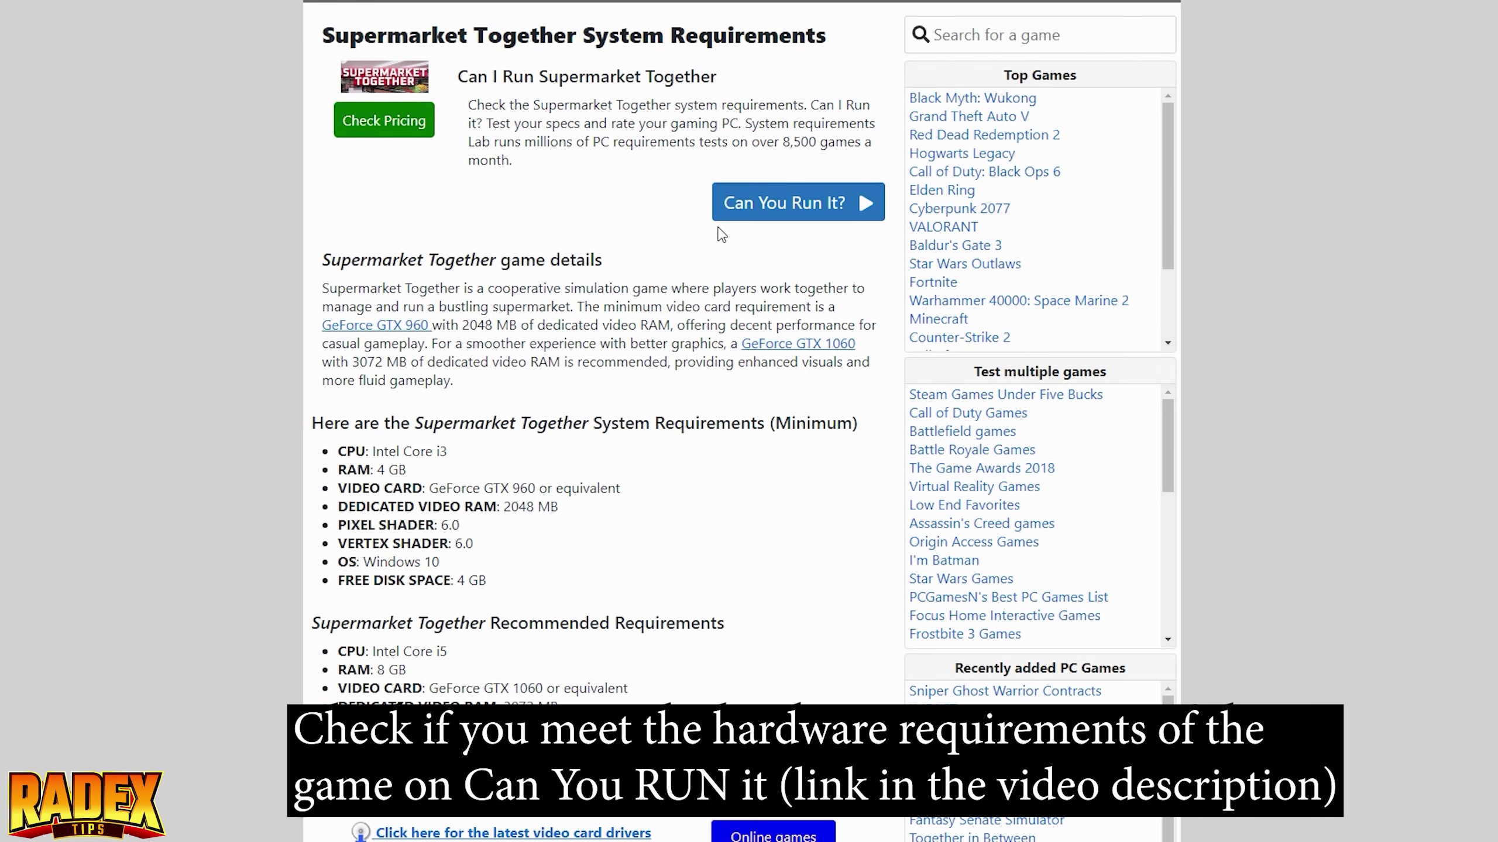
click(785, 201)
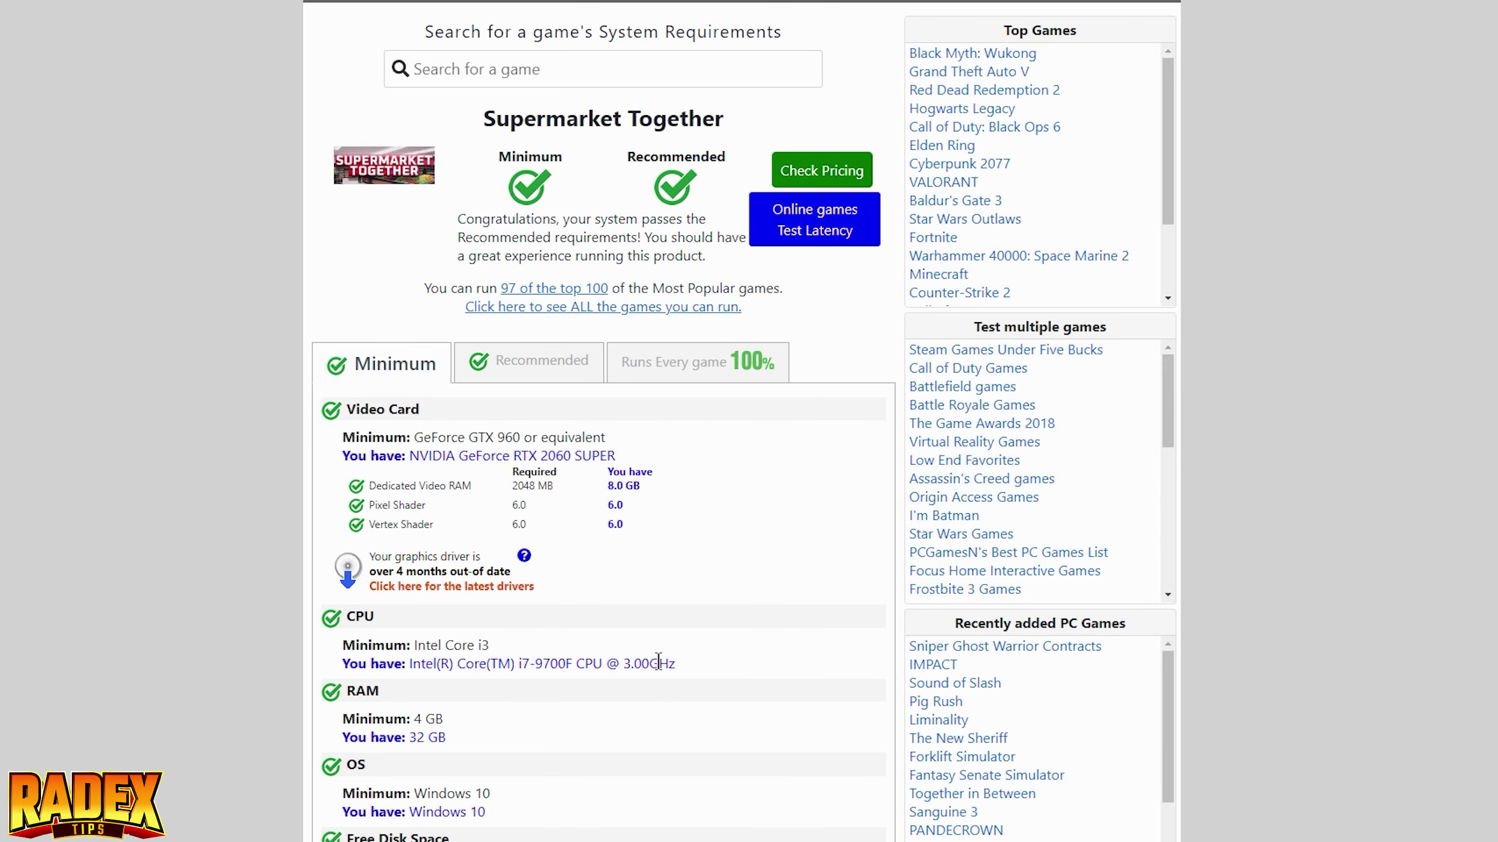
click(529, 361)
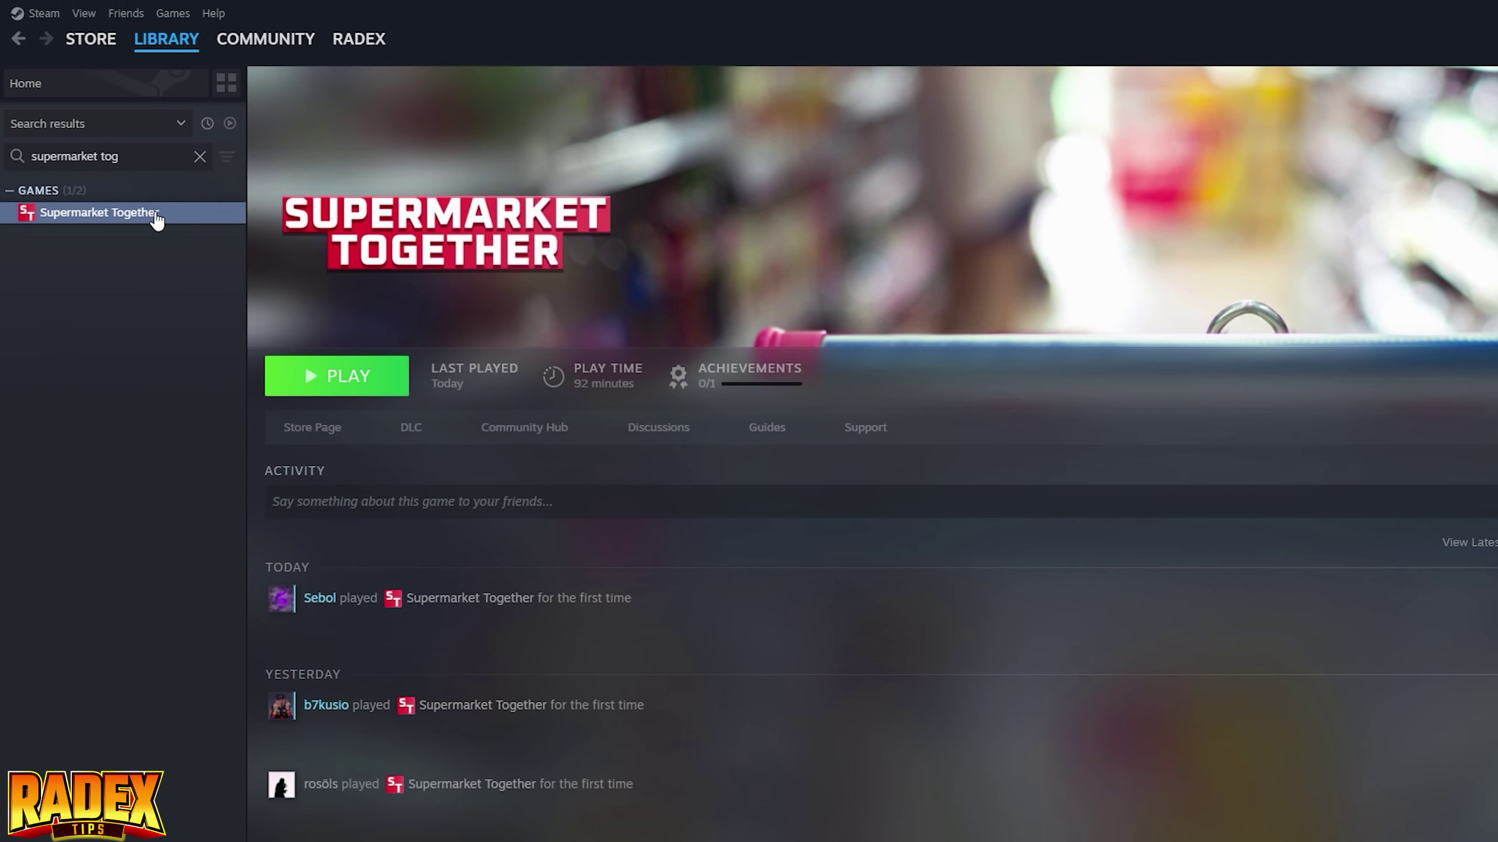
Switch to Steam and verify the integrity of the installed game files of Supermarket Together
right_click(156, 219)
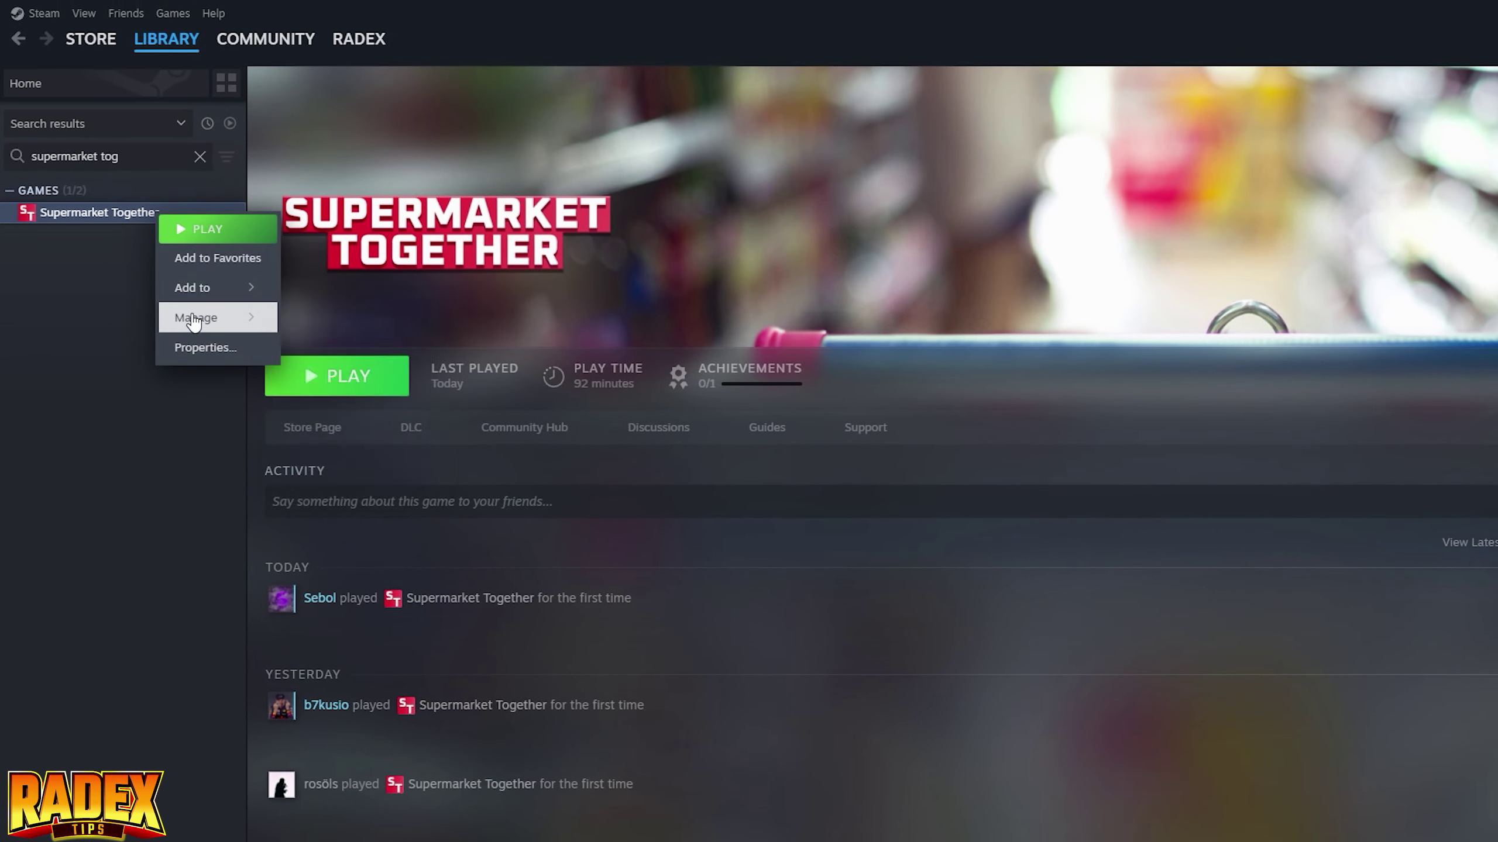
click(201, 347)
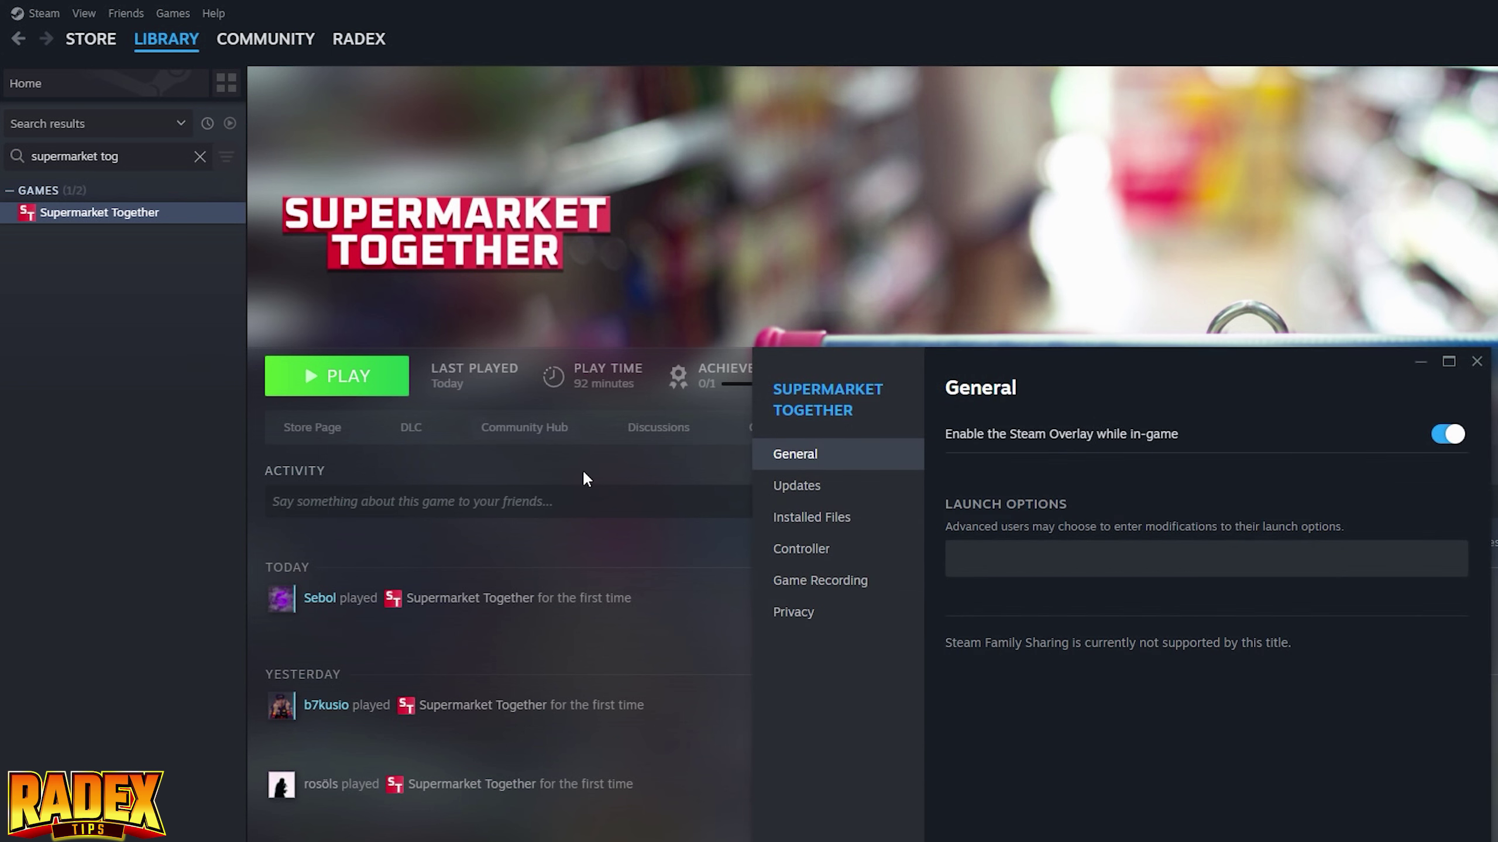
click(811, 519)
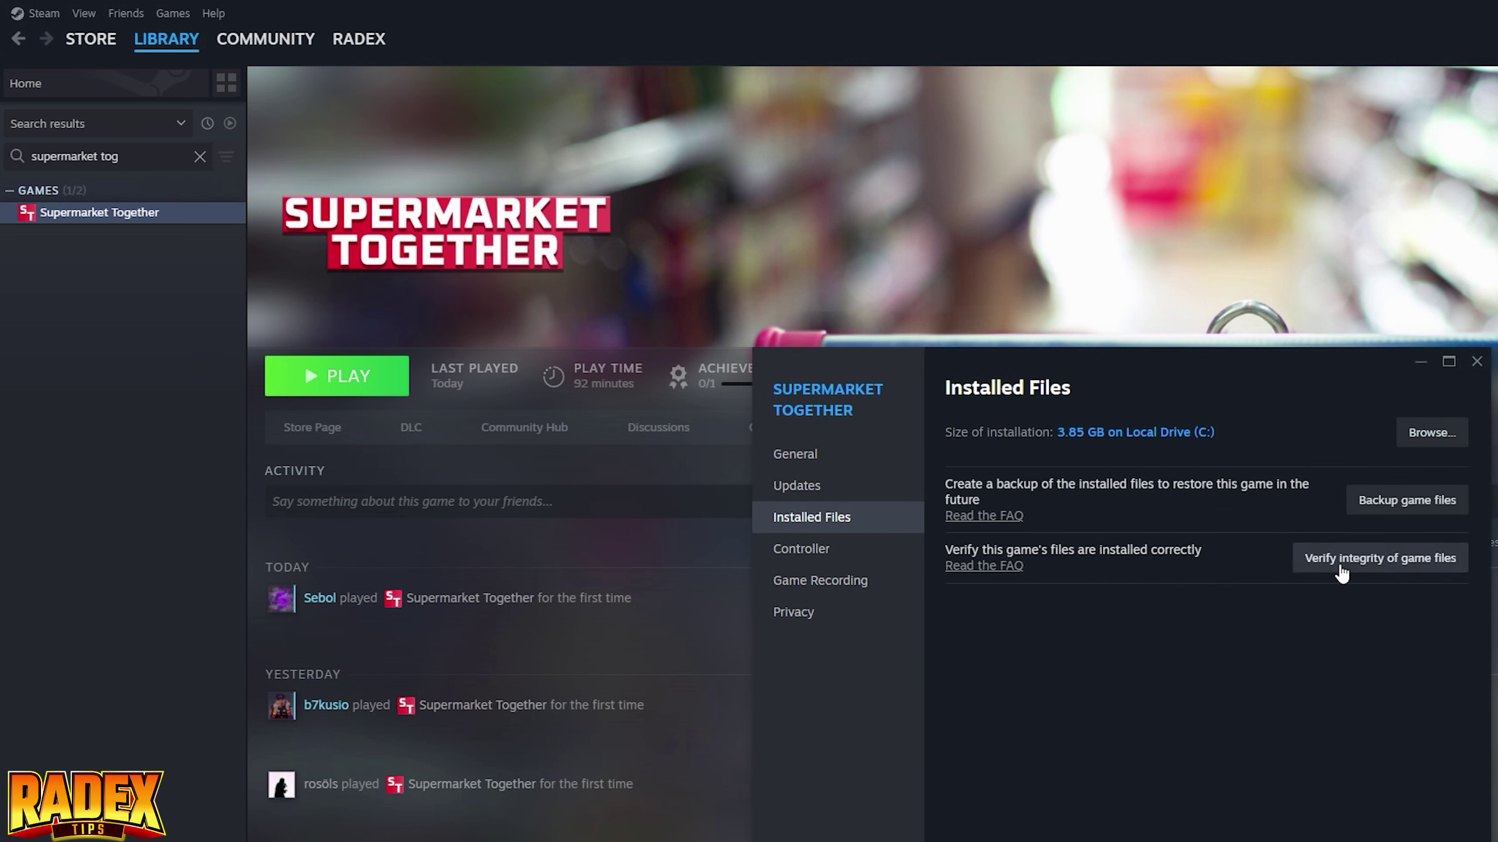
click(1393, 560)
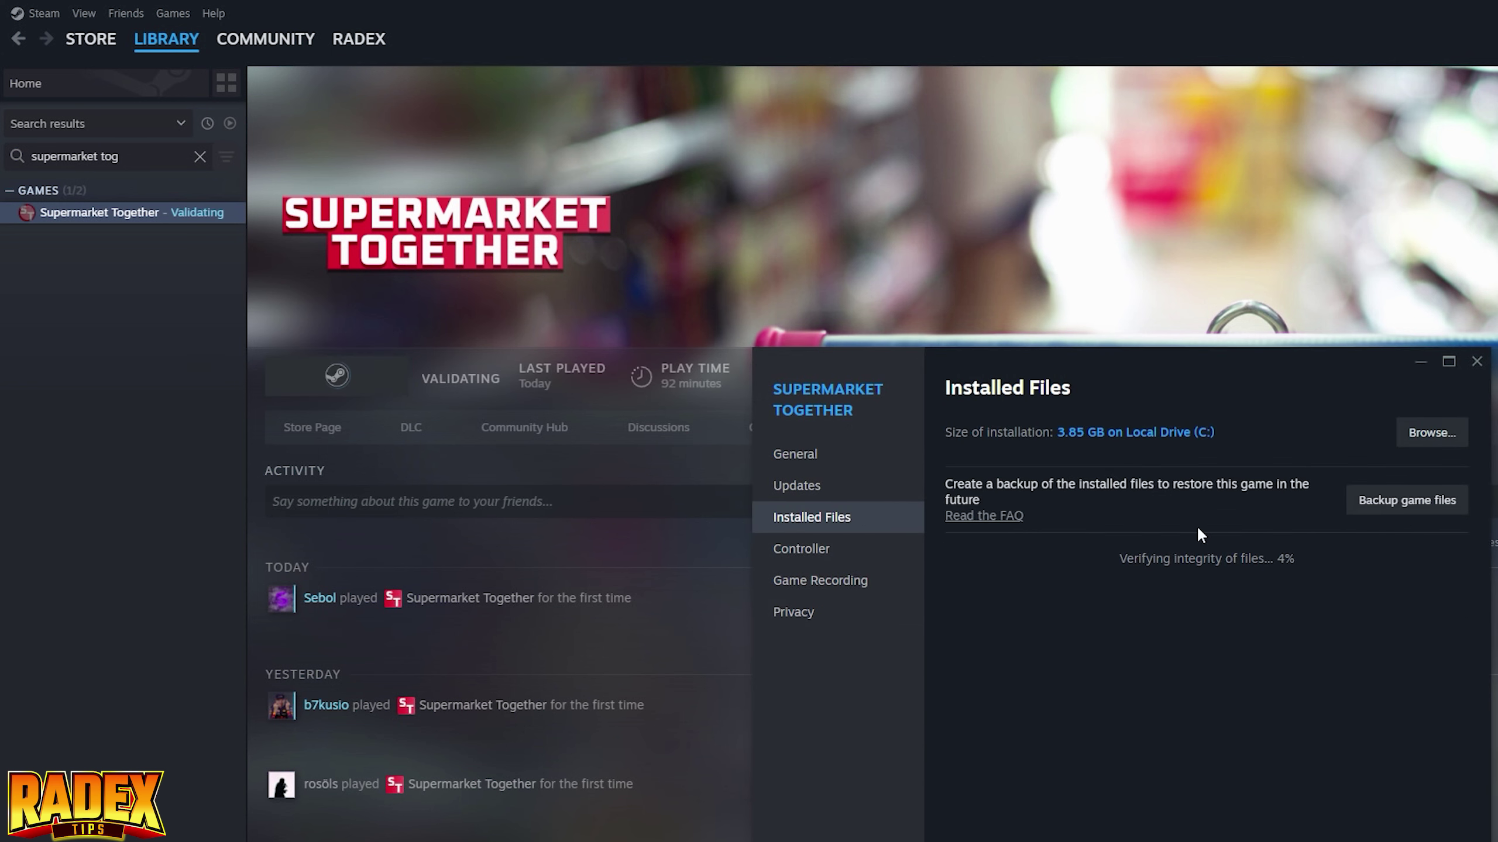